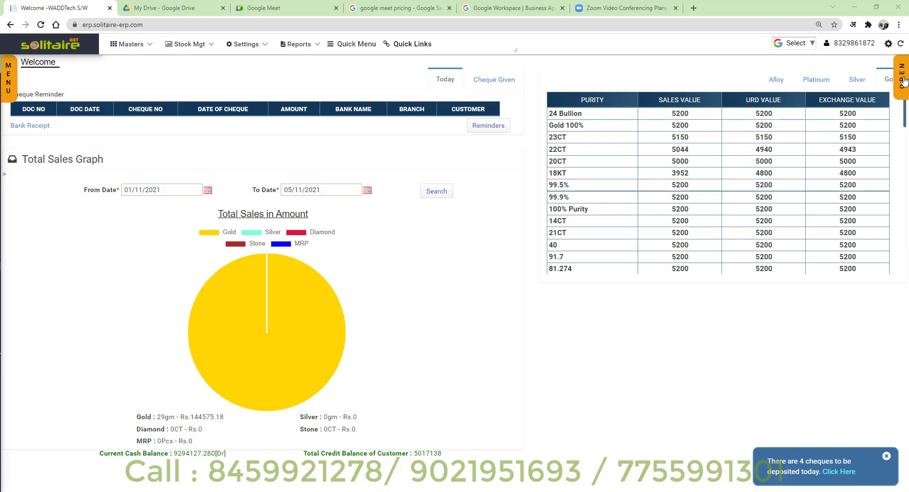
# - Find the Quick Add Master(Item Master) page by searching for "Quick" and open it
pyautogui.click(903, 80)
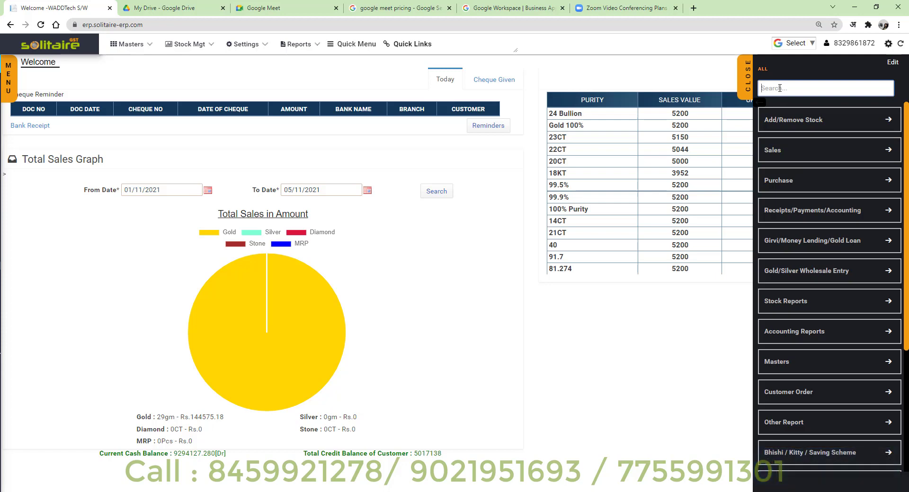
pyautogui.write('Quick')
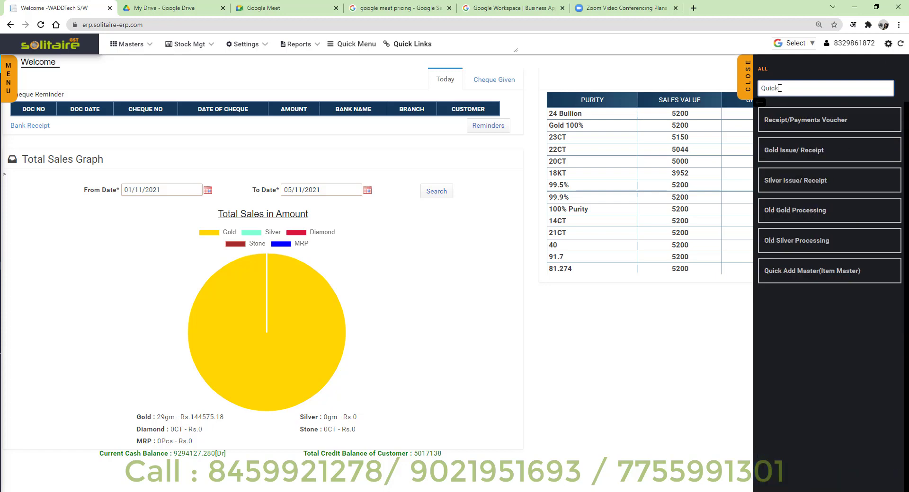
pyautogui.click(795, 281)
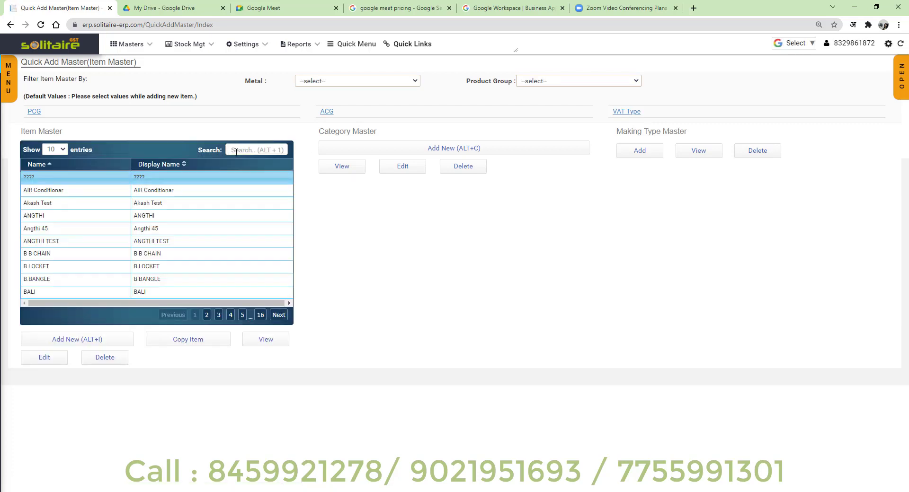
# - Find the Imitation Jewellery item by searching for "imi" and start a new item copied from it
pyautogui.click(236, 152)
pyautogui.write('i')
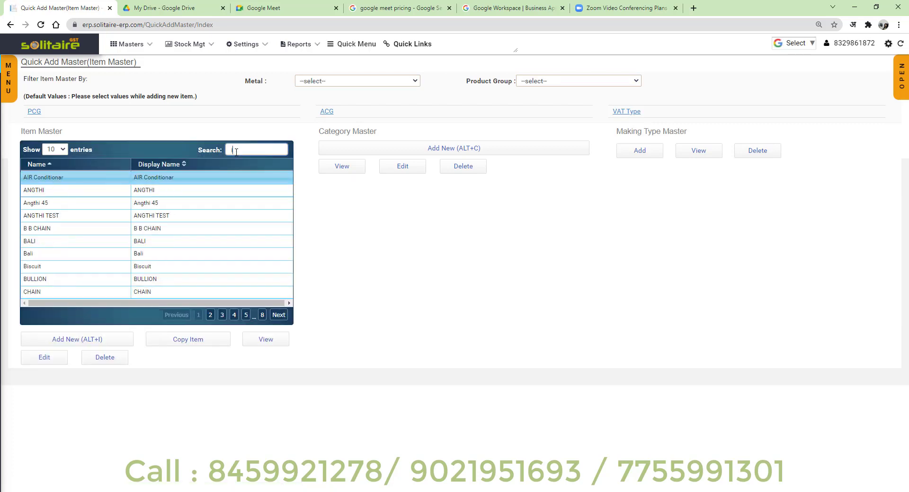
pyautogui.write('mi')
pyautogui.click(159, 181)
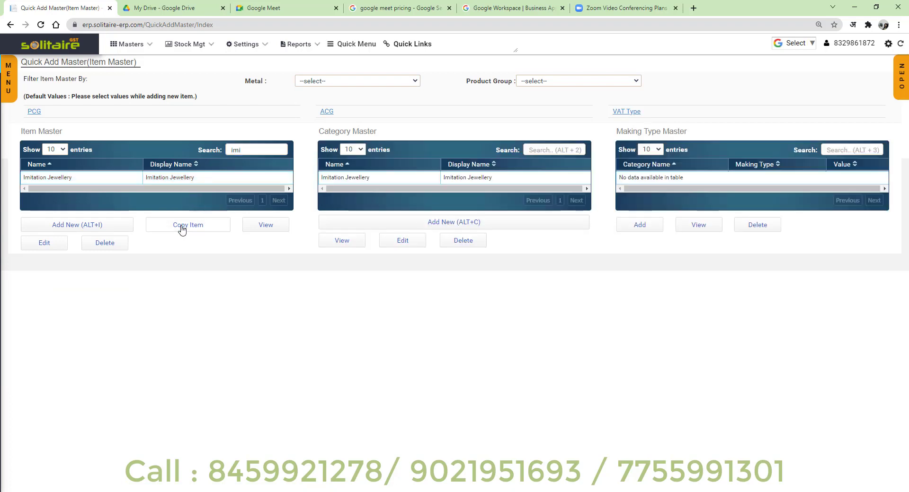
pyautogui.click(182, 230)
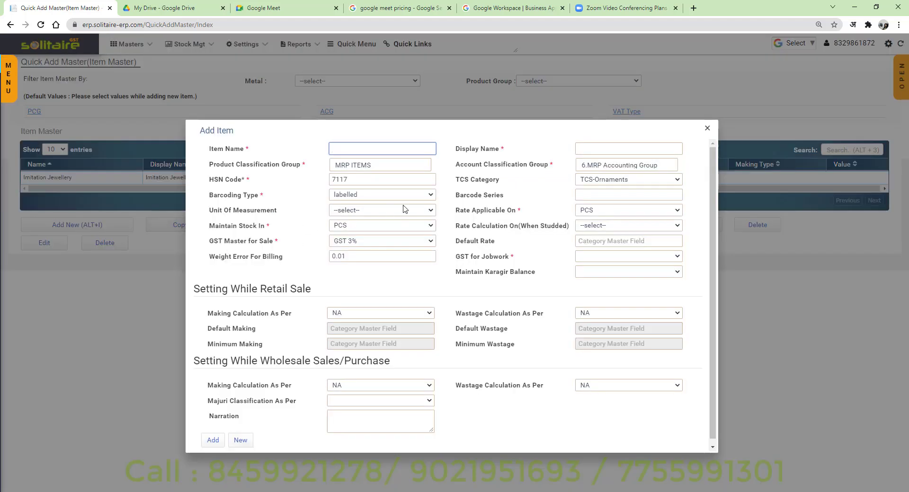
# - Name the copied item Bangles(MRP), use the same display name, set its barcode series to MBN and add it
pyautogui.write('Bangles(MRP)')
pyautogui.press('Tab')
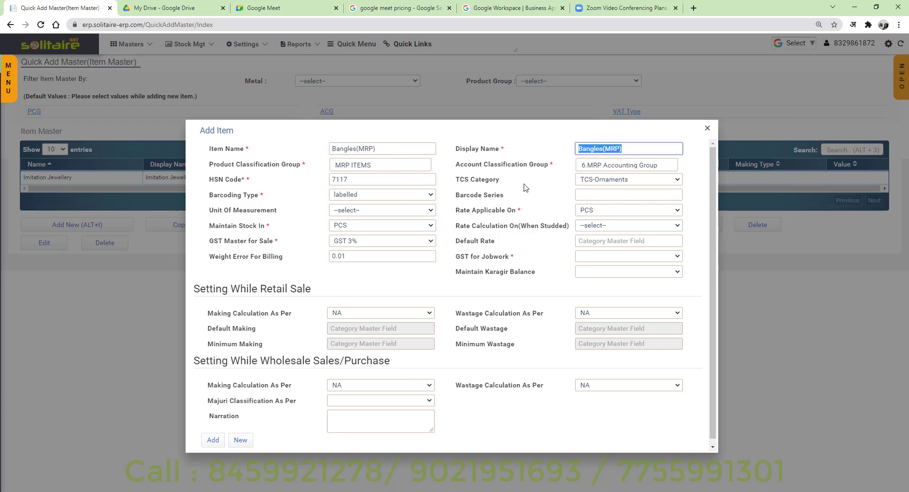
pyautogui.click(588, 196)
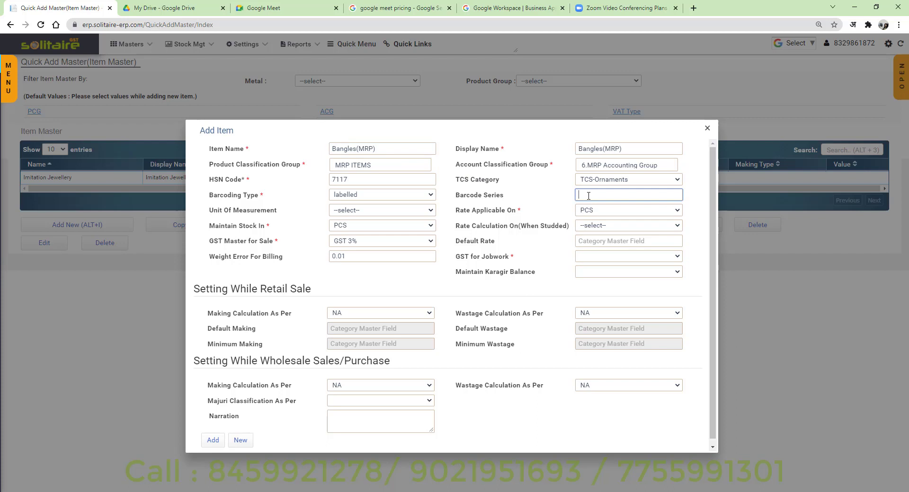
pyautogui.write('B')
pyautogui.write('A')
pyautogui.write('M')
pyautogui.write('BN')
pyautogui.click(523, 204)
pyautogui.click(210, 442)
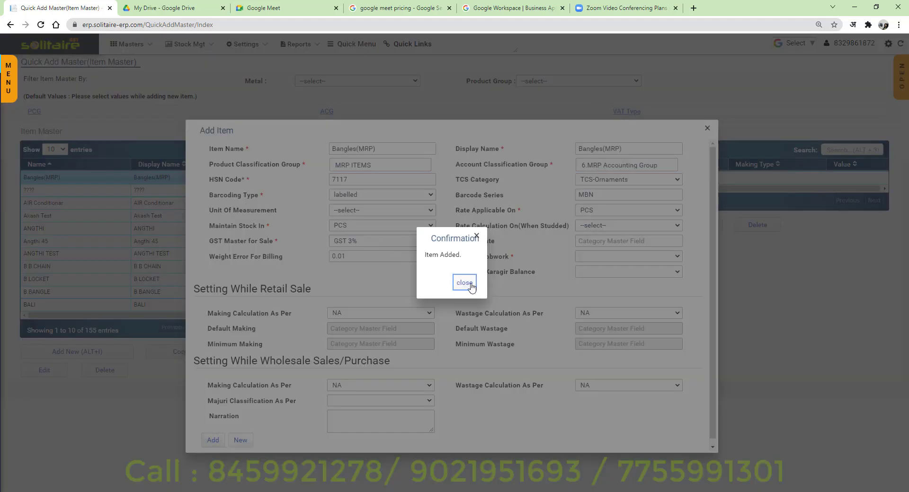
pyautogui.click(466, 284)
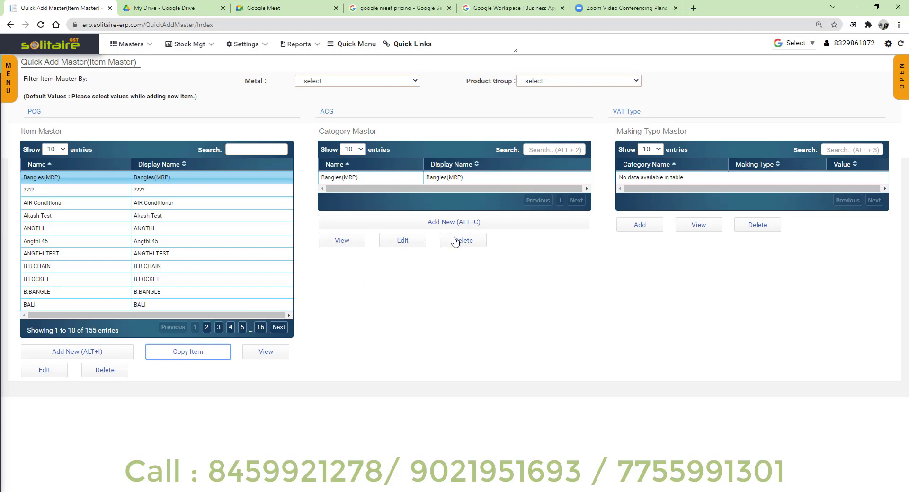
# - Add another MRP item with item and display name Necklace(MRP) and barcode series MNK
pyautogui.hotkey('alt', 'i')
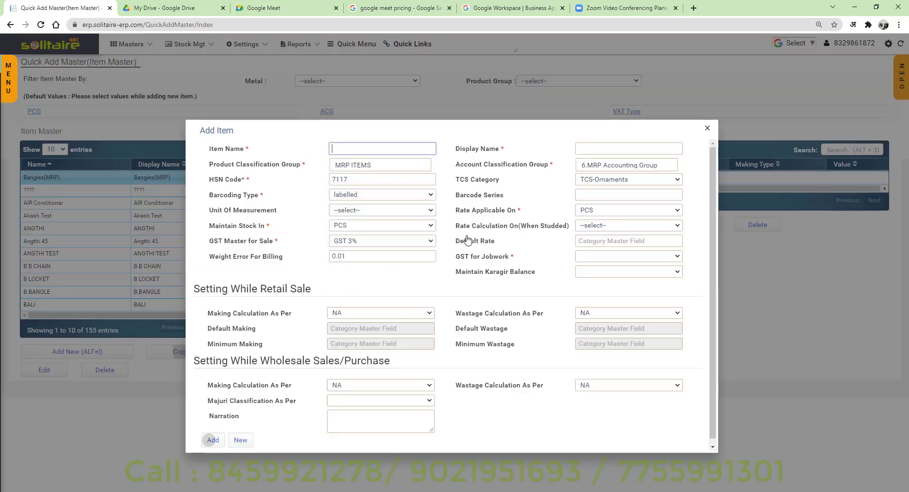
pyautogui.write('Ne')
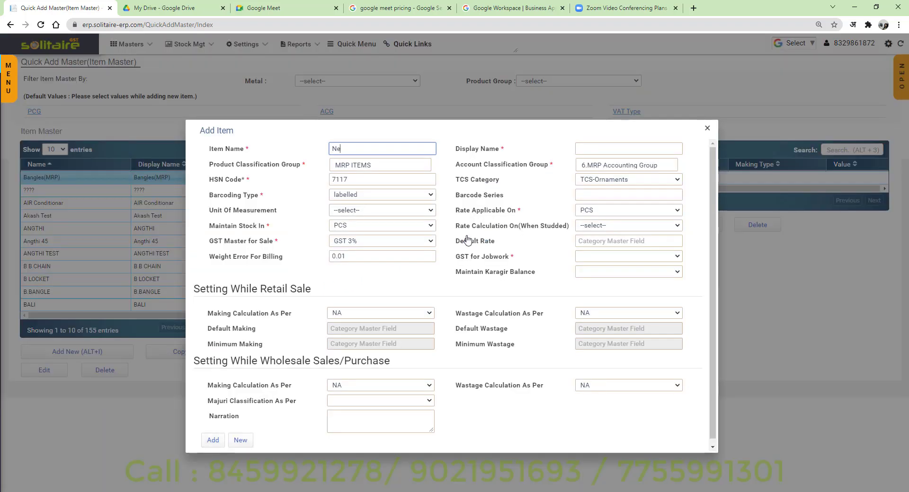
pyautogui.write('cklace')
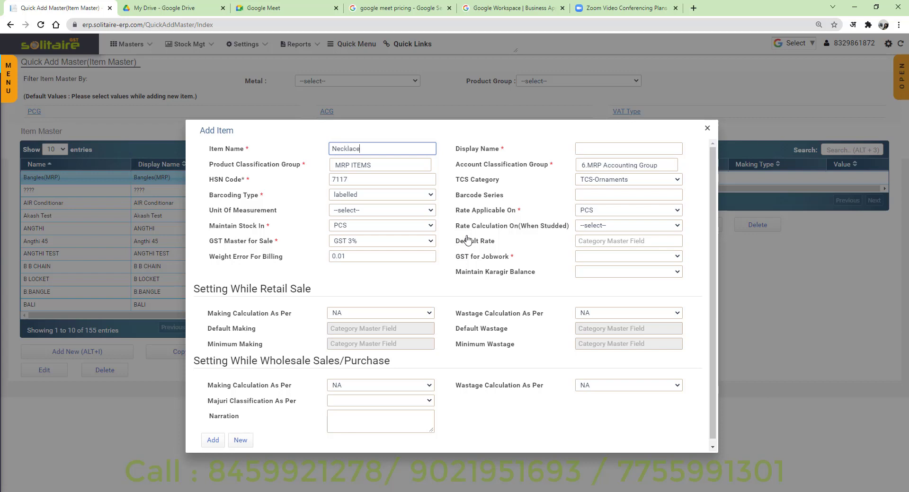
pyautogui.write('(MRP')
pyautogui.press('Tab')
pyautogui.click(585, 195)
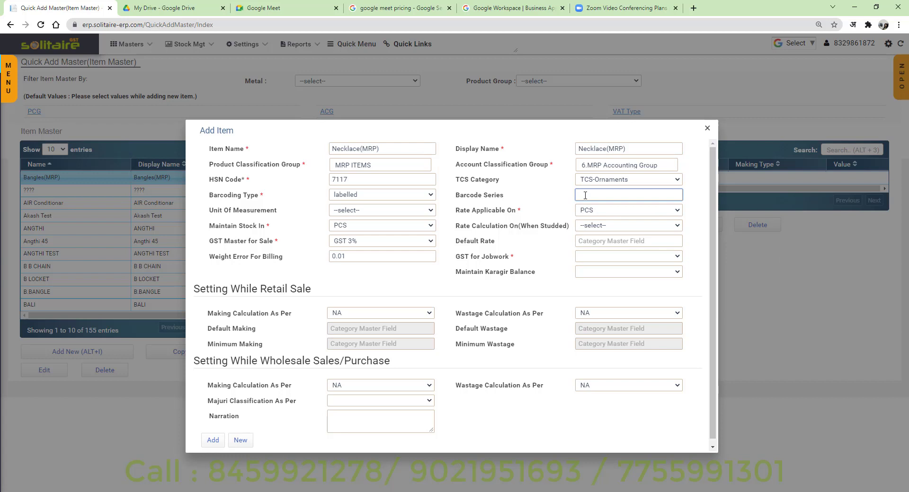
pyautogui.write('MNK')
pyautogui.click(211, 440)
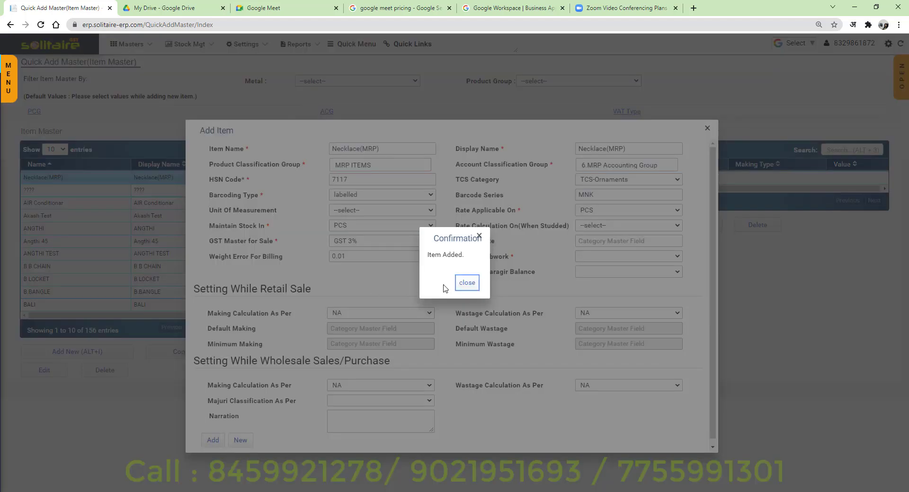
pyautogui.click(469, 287)
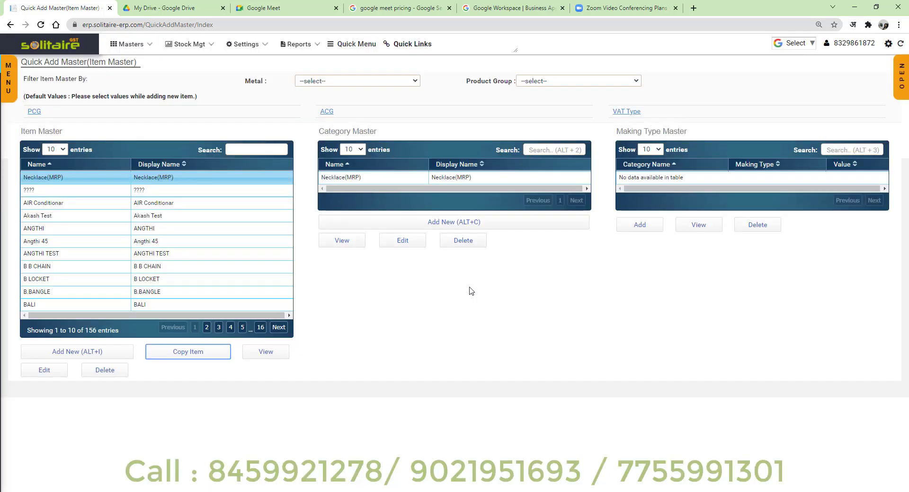
# - Add a category named FANCY NECKLACE to the Necklace(MRP) item, with the same display name
pyautogui.click(182, 176)
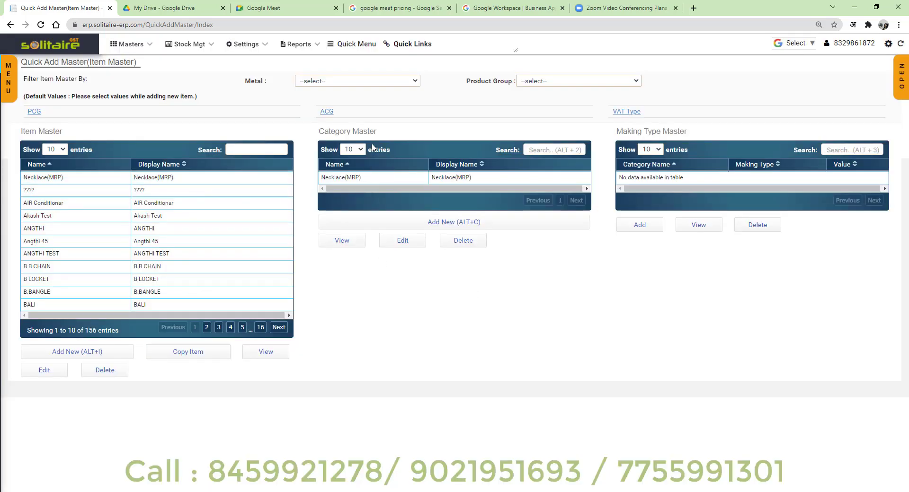
pyautogui.click(344, 179)
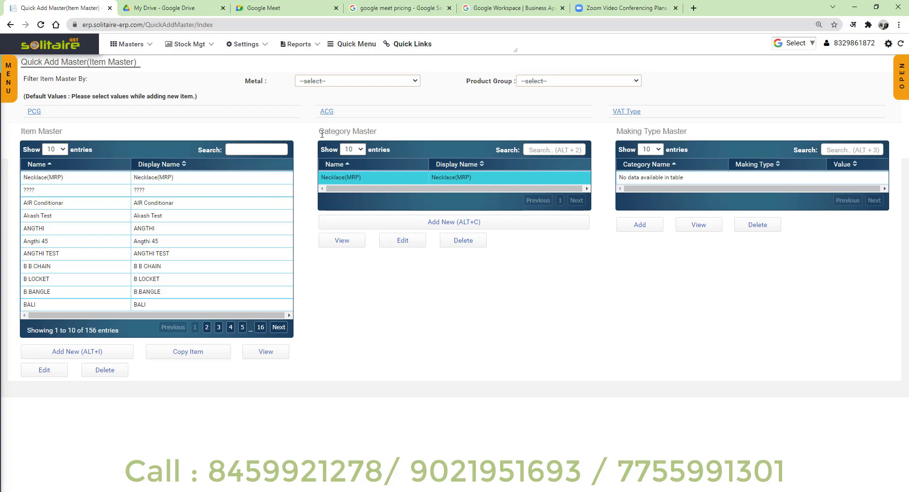
pyautogui.moveTo(320, 132); pyautogui.dragTo(374, 135)
pyautogui.click(364, 178)
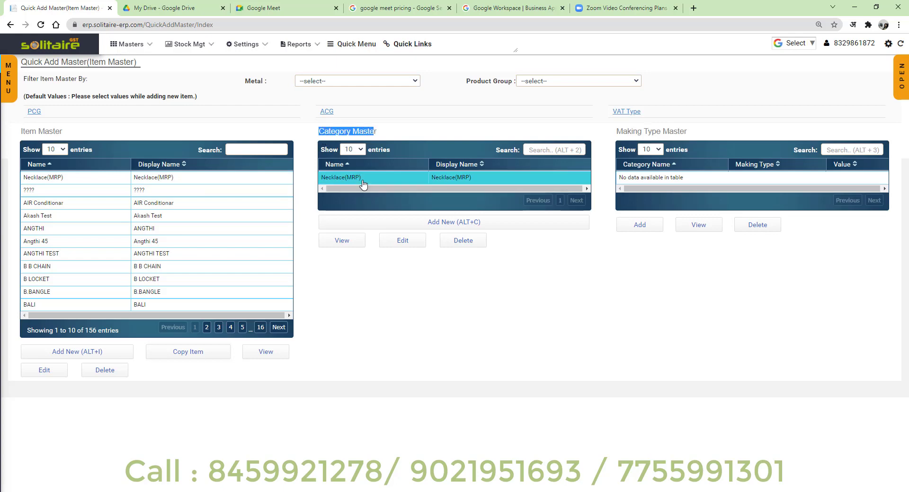
pyautogui.click(436, 223)
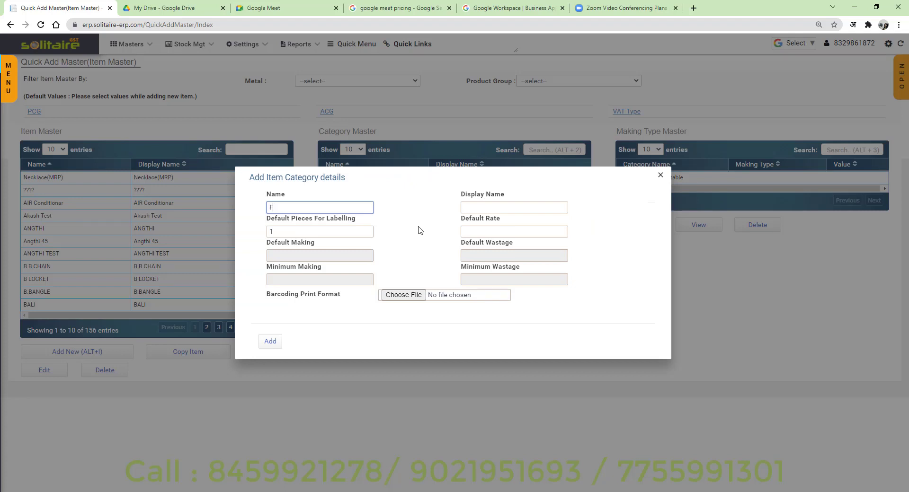
pyautogui.write('ANCy')
pyautogui.write('Y')
pyautogui.write(' NECKLACE')
pyautogui.press('Tab')
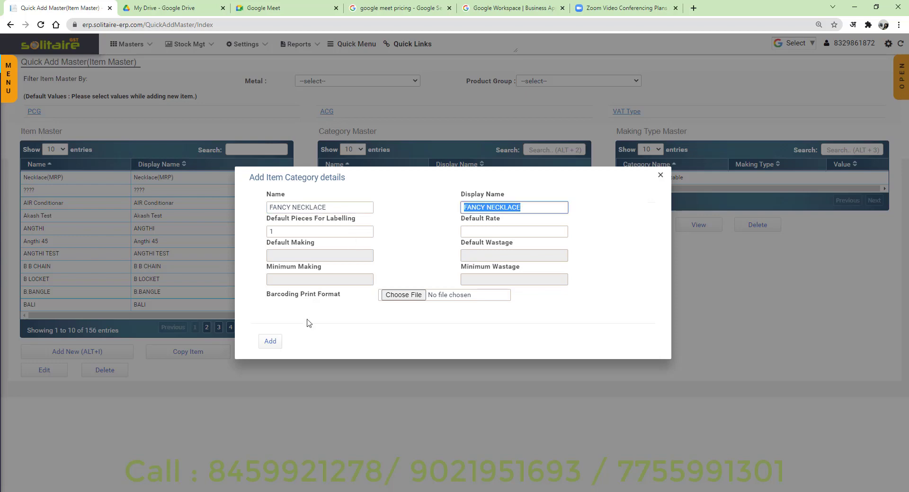
pyautogui.click(271, 342)
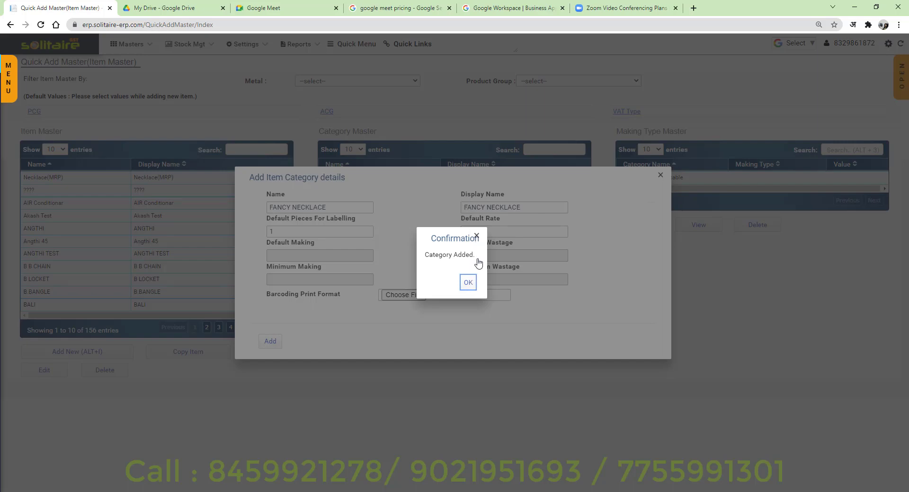
pyautogui.click(468, 283)
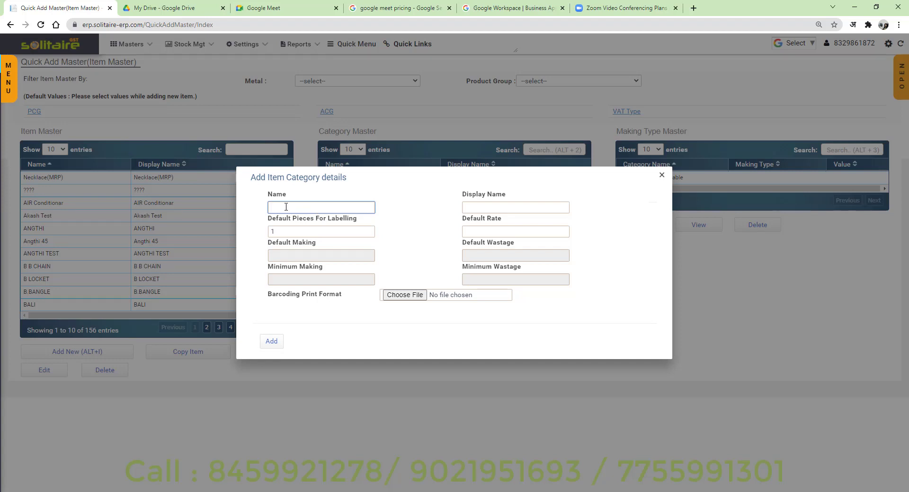
# - Add a second category named STONE NECKLACE, with the same display name
pyautogui.write('STONE NECKLACE')
pyautogui.press('Tab')
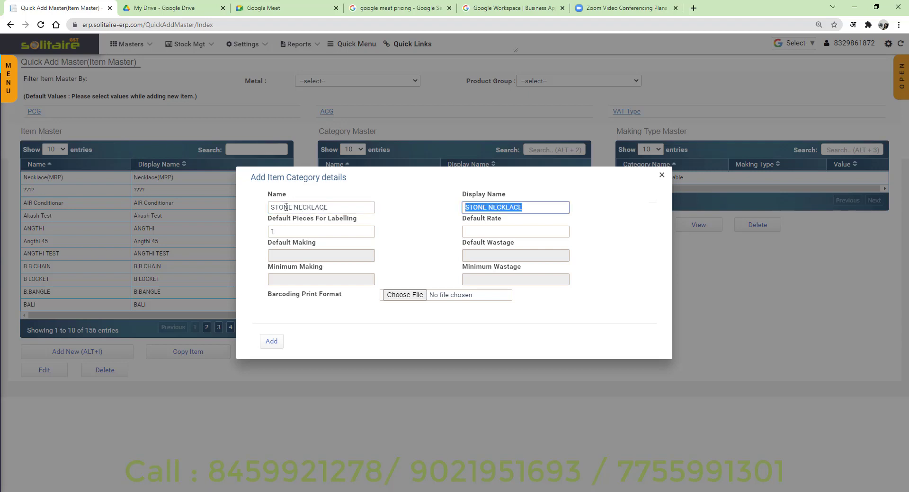
pyautogui.click(269, 343)
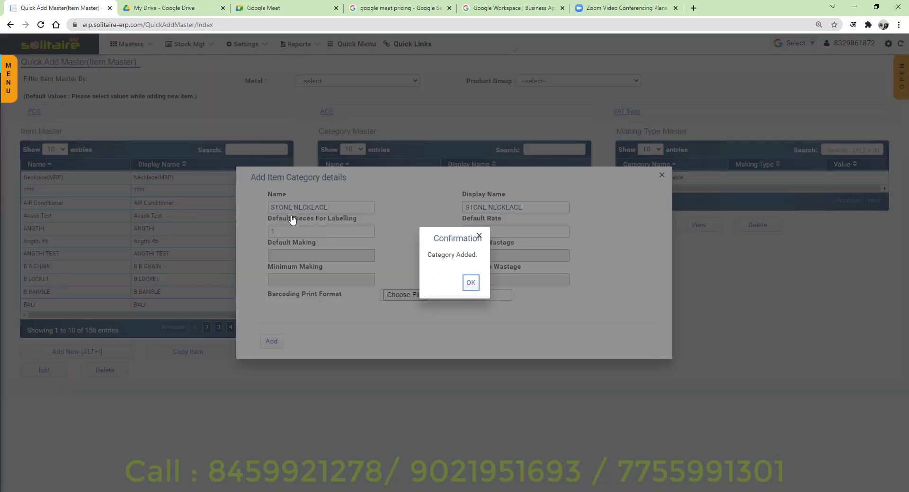
pyautogui.press('Return')
# - Add a third category named SHAHI NECKLACE with the same display name, and finish entering categories
pyautogui.write('SH')
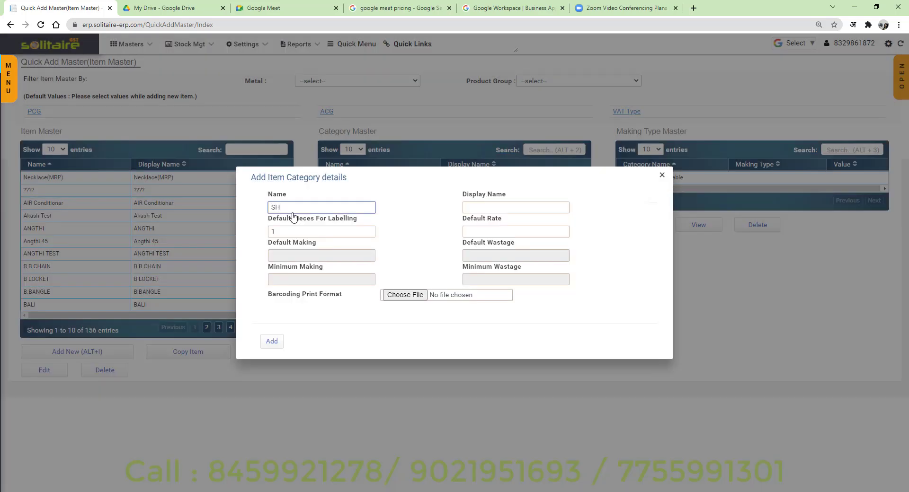
pyautogui.write('AHI NECKLACE')
pyautogui.press('Tab')
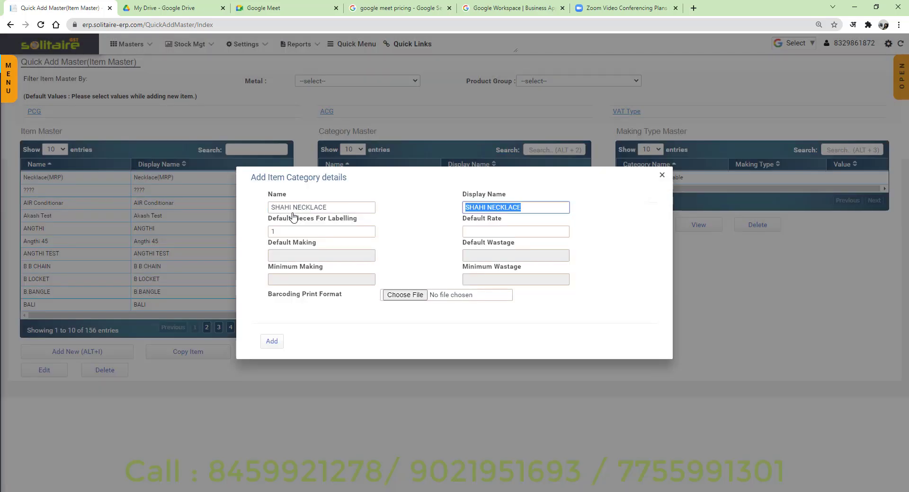
pyautogui.click(271, 349)
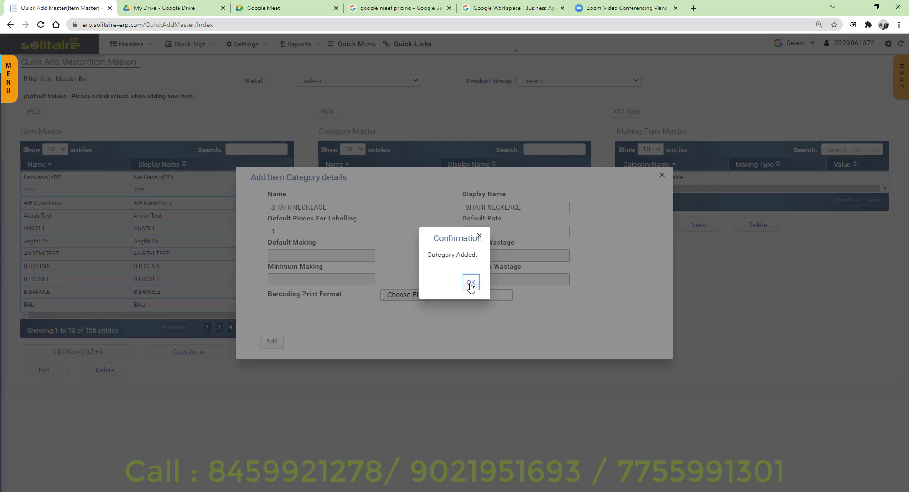
pyautogui.click(471, 284)
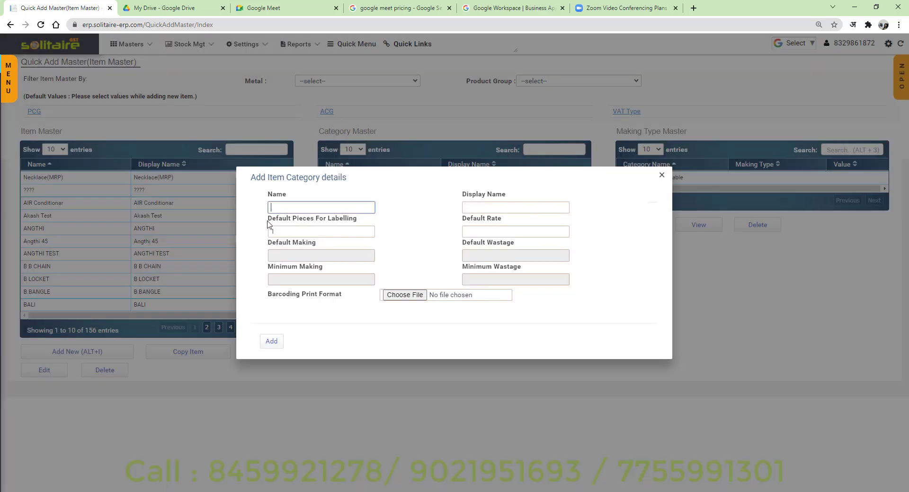
pyautogui.click(662, 175)
# - Examine the Maintain Stock In and Rate Applicable On settings in the Necklace(MRP) item's details, and close them without updating
pyautogui.click(162, 180)
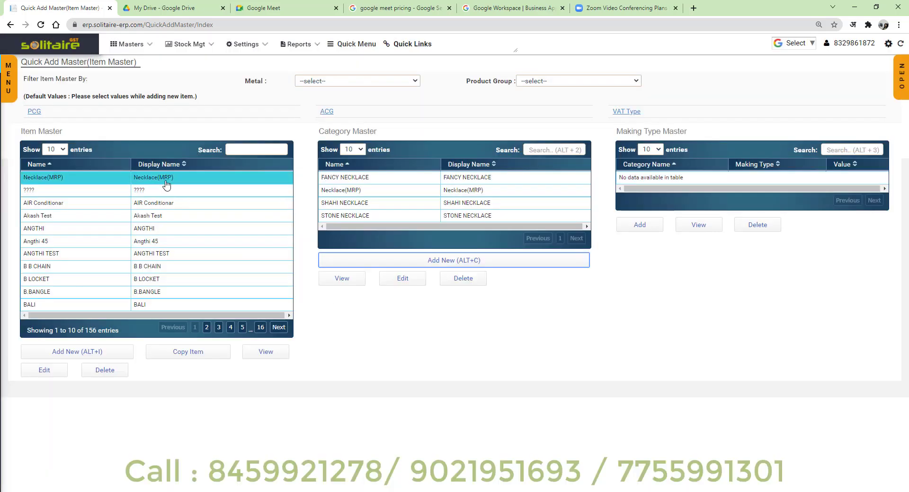
pyautogui.click(43, 369)
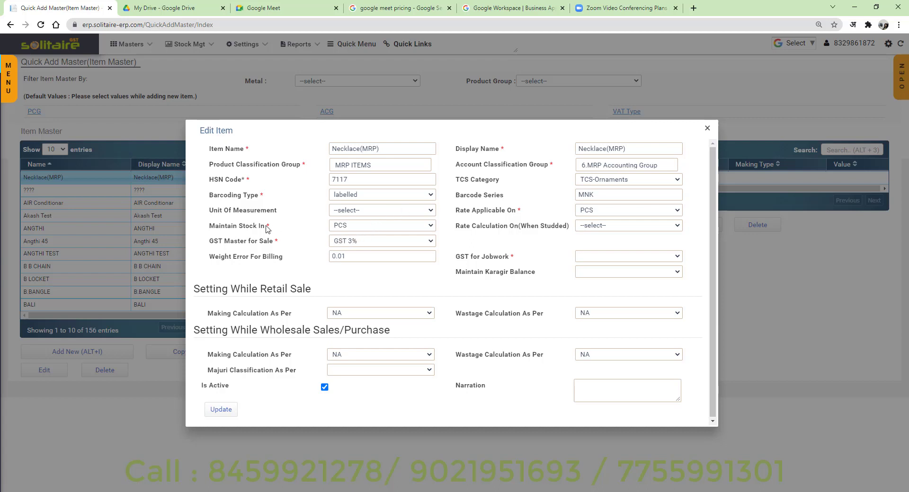
pyautogui.click(361, 229)
pyautogui.click(361, 231)
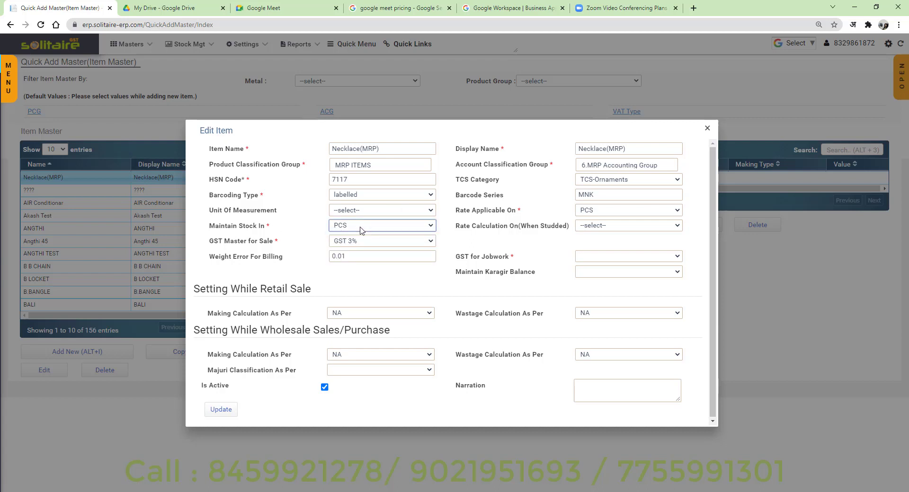
pyautogui.click(602, 215)
pyautogui.click(602, 215)
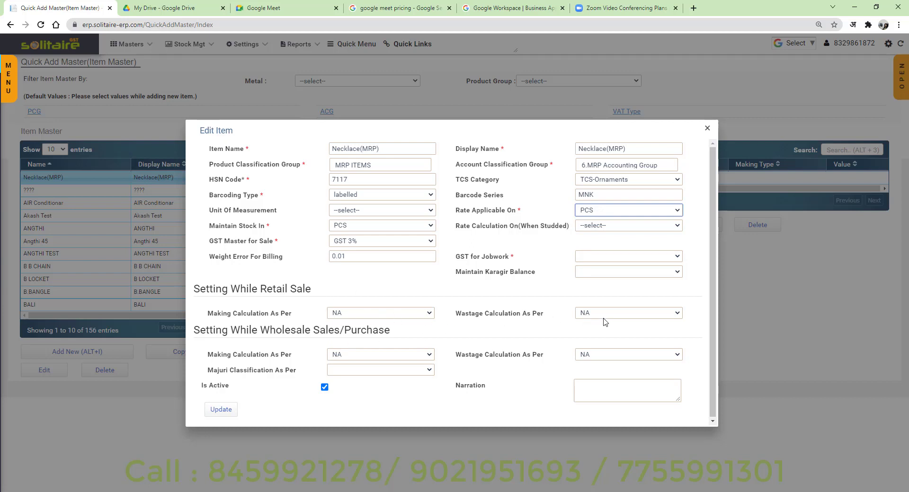
pyautogui.click(708, 128)
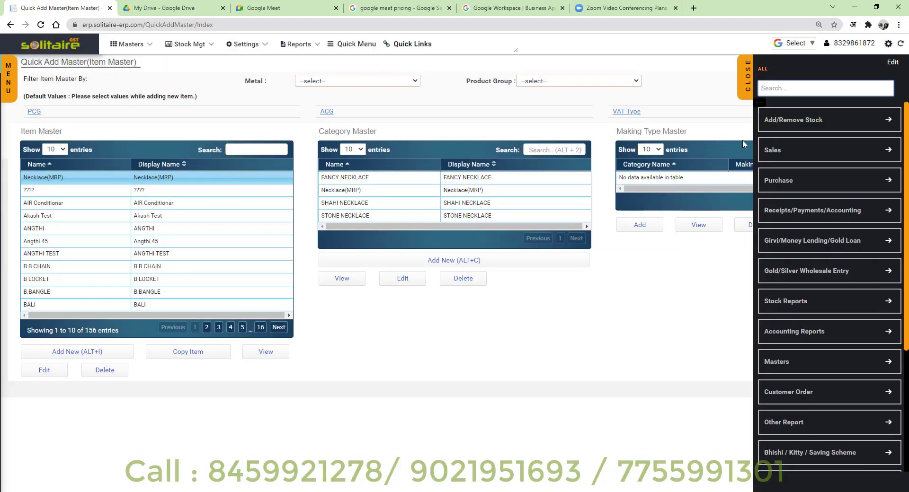
pyautogui.write('Stoc')
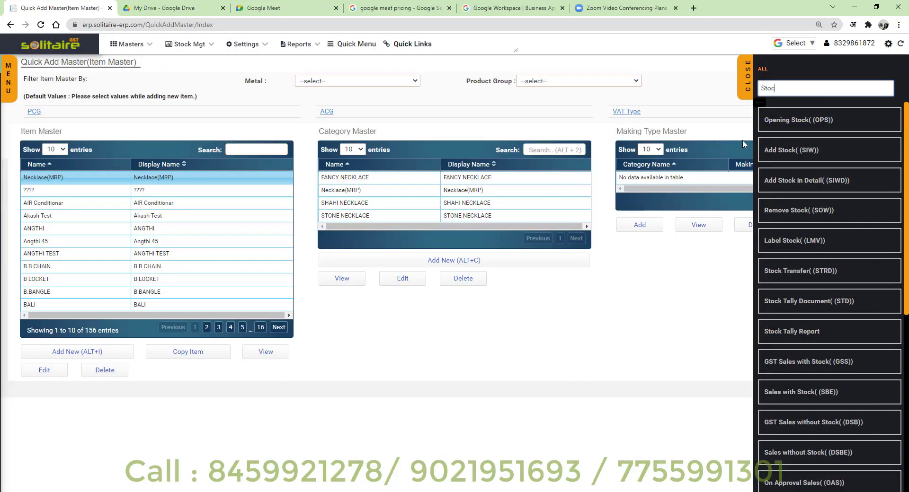
pyautogui.write('k In')
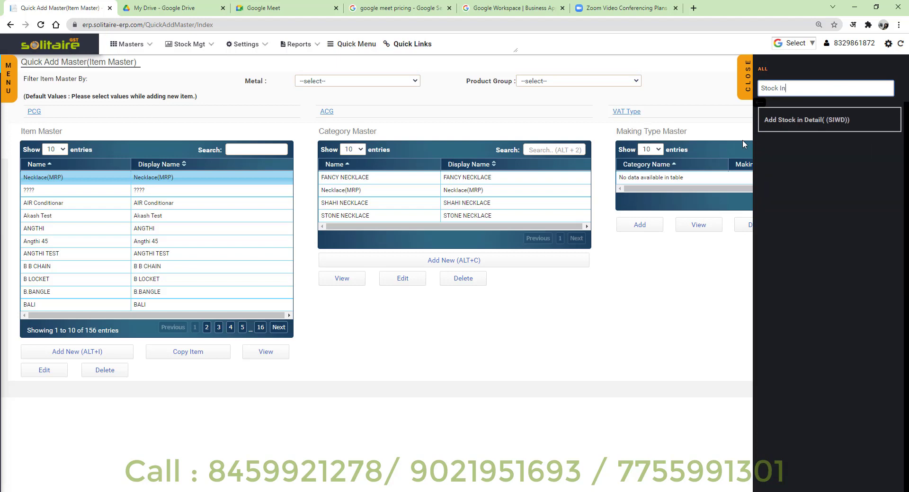
pyautogui.press('BackSpace')
pyautogui.press('BackSpace')
pyautogui.press('BackSpace')
pyautogui.press('BackSpace')
pyautogui.press('BackSpace')
pyautogui.press('BackSpace')
pyautogui.press('BackSpace')
pyautogui.press('BackSpace')
# - Open the Add Stock (SIW) document and start a new stock entry in it
pyautogui.write('Siw')
pyautogui.click(792, 121)
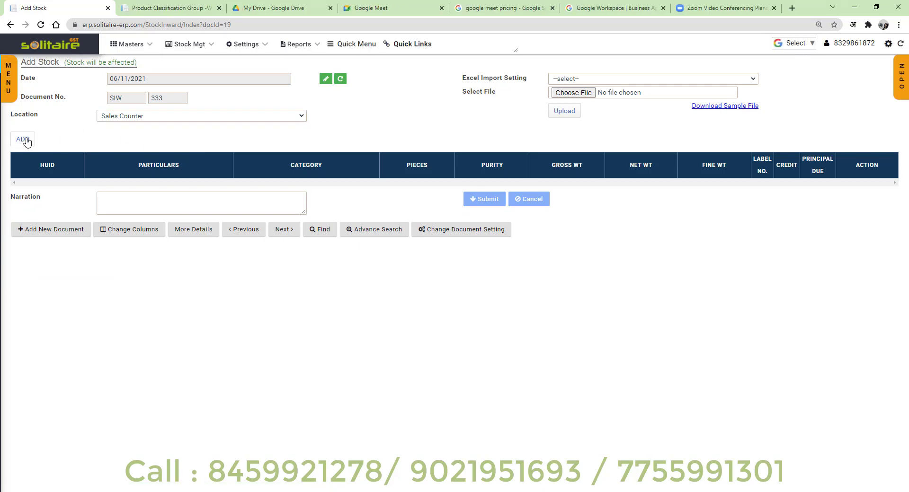
pyautogui.click(24, 140)
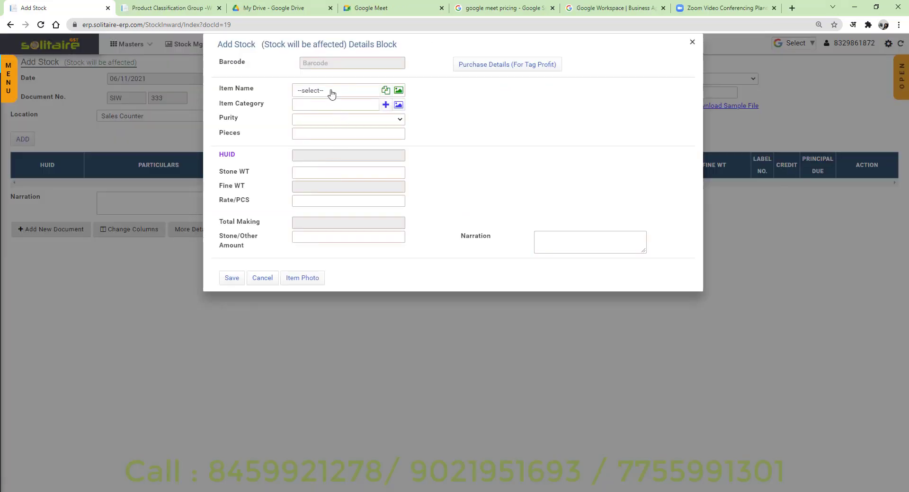
# - Choose Necklace(MRP) as the stock entry's item and FANCY NECKLACE as its category
pyautogui.click(331, 92)
pyautogui.write('neck')
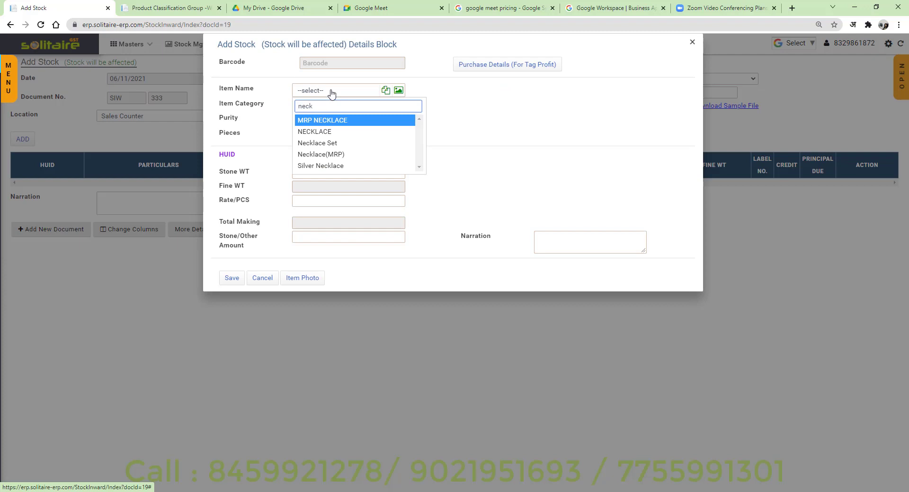
pyautogui.press('Down')
pyautogui.press('Down')
pyautogui.press('Down')
pyautogui.press('Return')
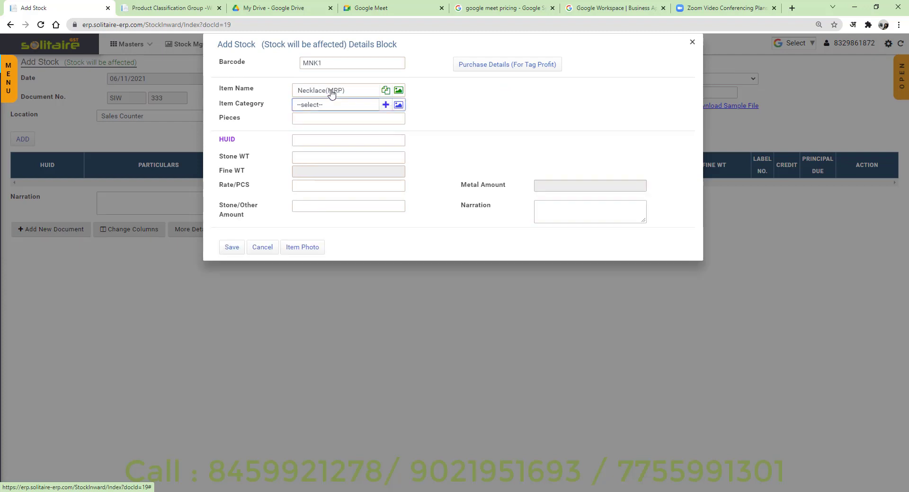
pyautogui.click(318, 105)
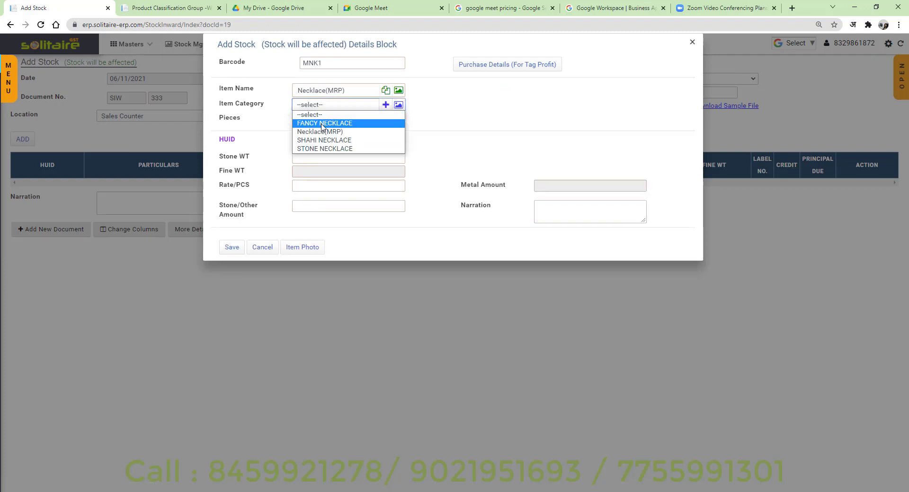
pyautogui.click(322, 124)
# - Fill in the entry's Mark 1 with DES001 and Mark 2 with KN, and set the pieces to 10
pyautogui.click(308, 120)
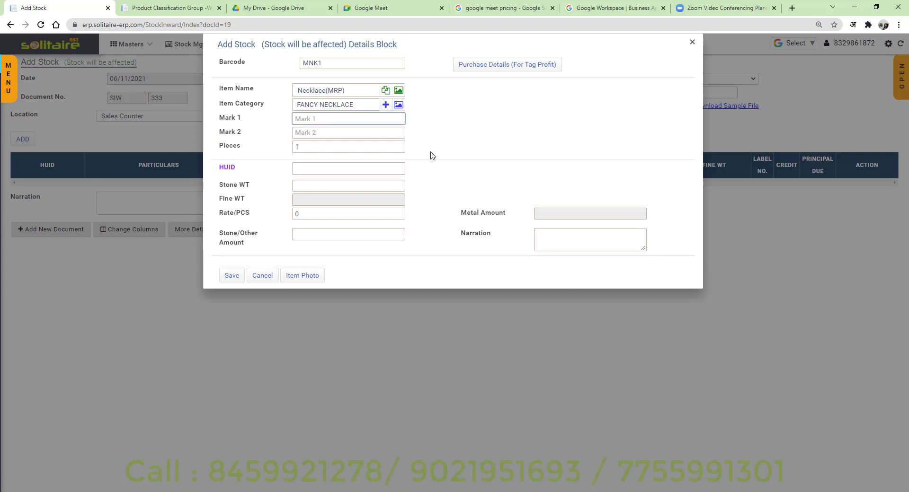
pyautogui.write('DES001')
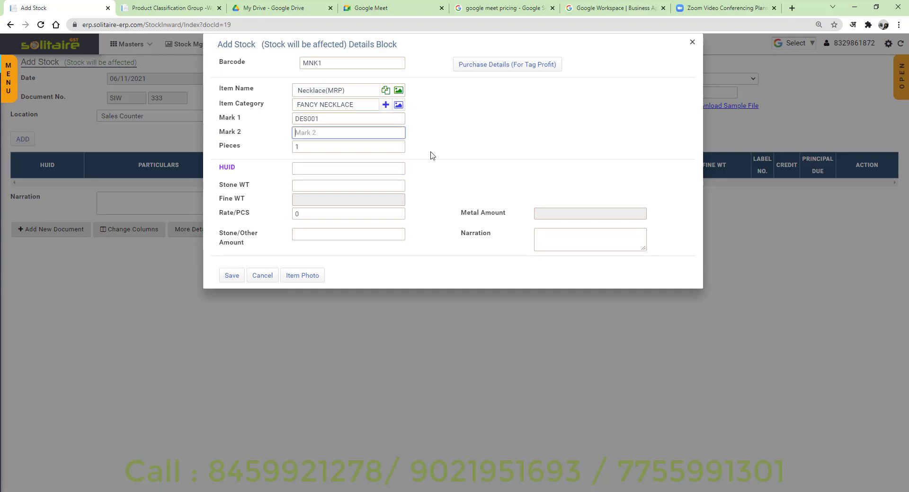
pyautogui.press('Tab')
pyautogui.write('KN')
pyautogui.press('Tab')
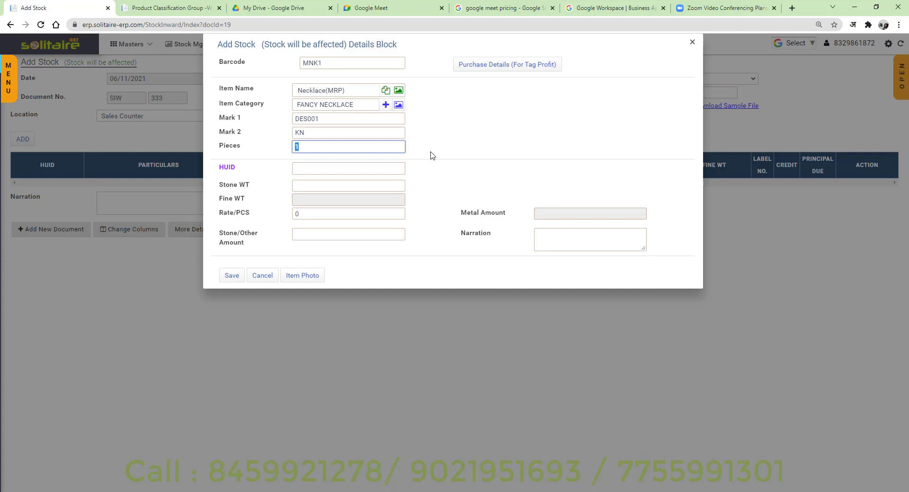
pyautogui.write('10')
pyautogui.press('Tab')
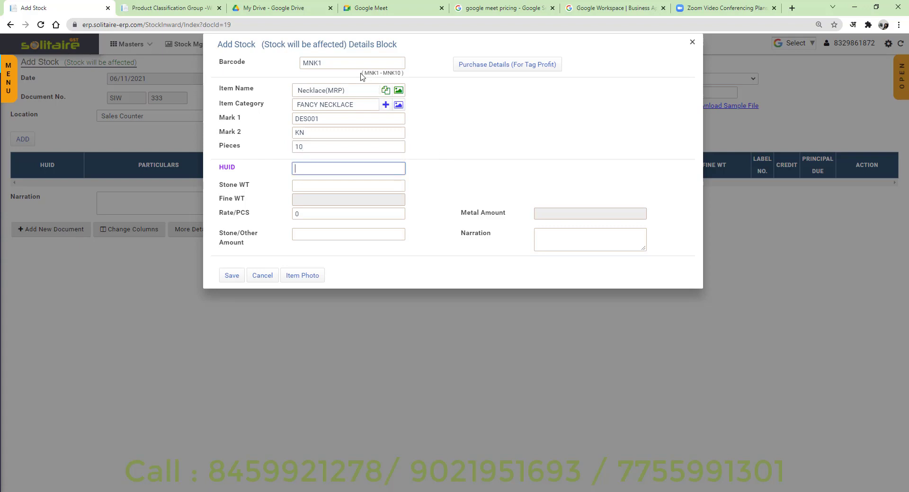
pyautogui.moveTo(362, 73); pyautogui.dragTo(403, 72)
pyautogui.click(404, 75)
pyautogui.doubleClick(231, 121)
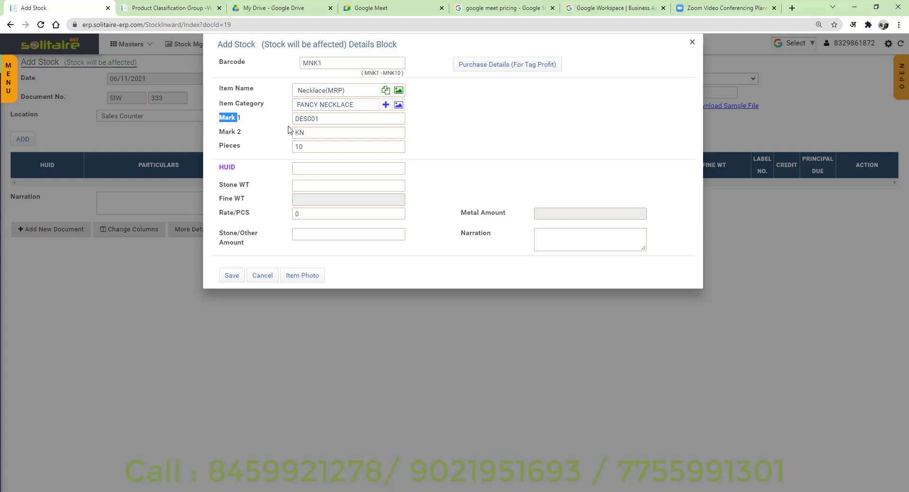
pyautogui.click(312, 145)
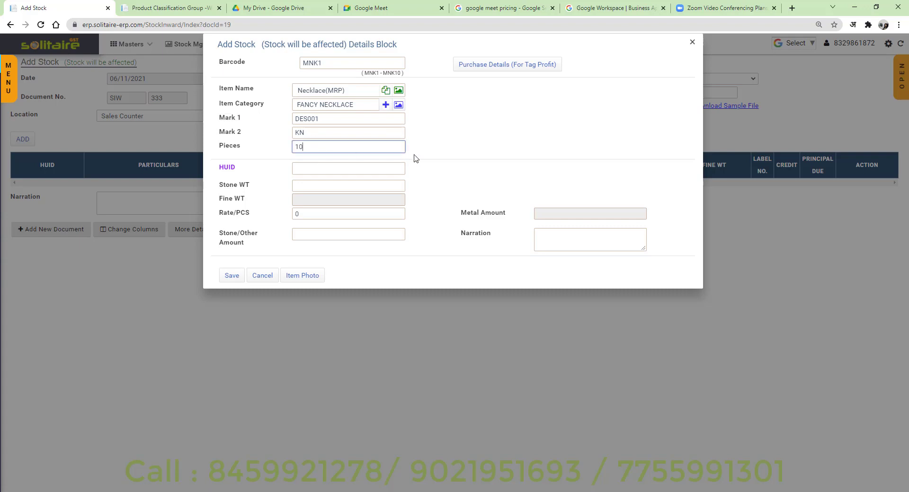
# - Show the purchase details for tag profit and set the purchase rate to 500
pyautogui.click(490, 68)
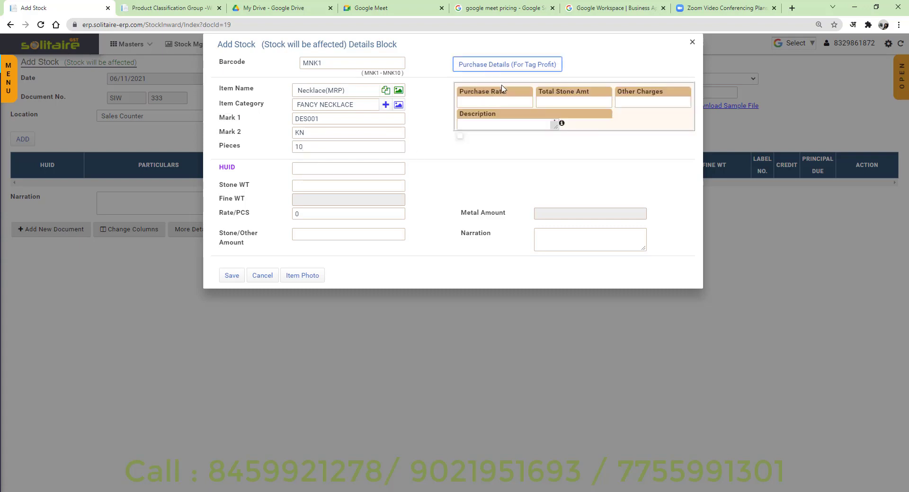
pyautogui.click(499, 103)
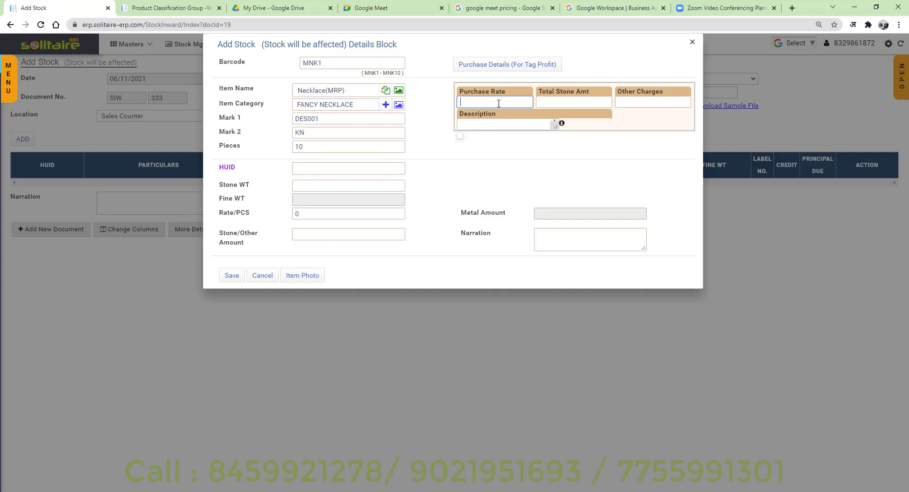
pyautogui.write('500')
pyautogui.press('Tab')
pyautogui.press('Tab')
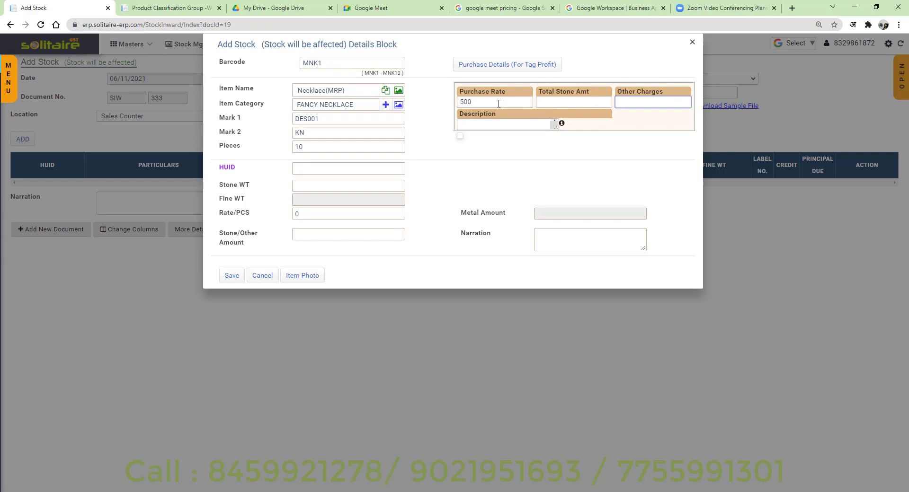
# - Enter "KN, on 6 Nov 2021" as the description in the purchase details
pyautogui.press('Tab')
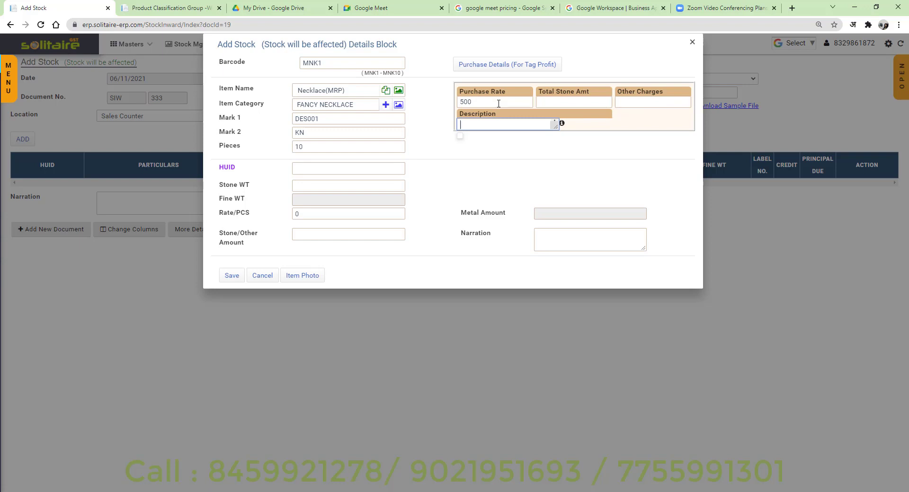
pyautogui.write('KN')
pyautogui.write(', on')
pyautogui.write(' 11')
pyautogui.write('6 Nov')
pyautogui.write(' 2021')
pyautogui.click(306, 185)
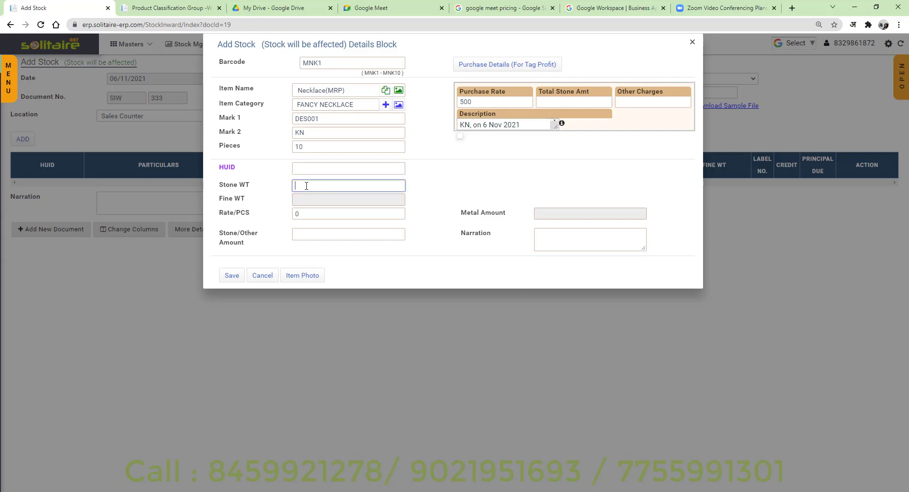
pyautogui.click(306, 216)
pyautogui.doubleClick(292, 217)
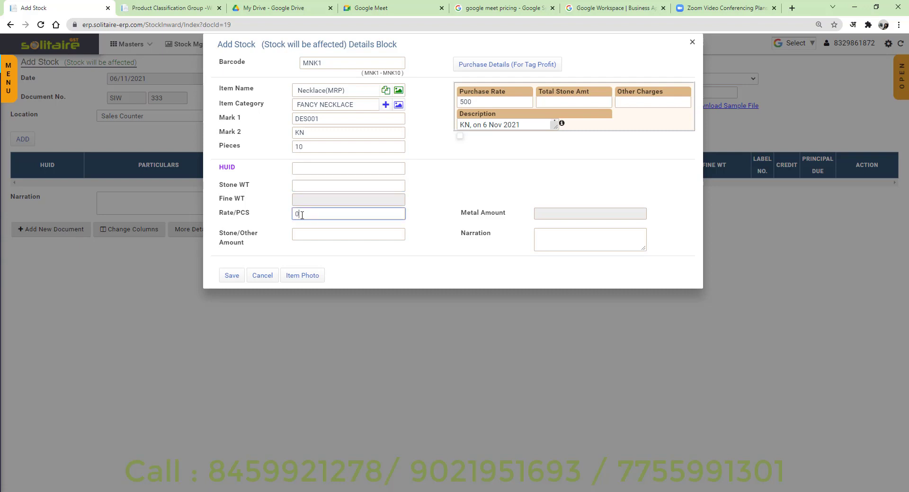
pyautogui.click(479, 102)
pyautogui.doubleClick(482, 103)
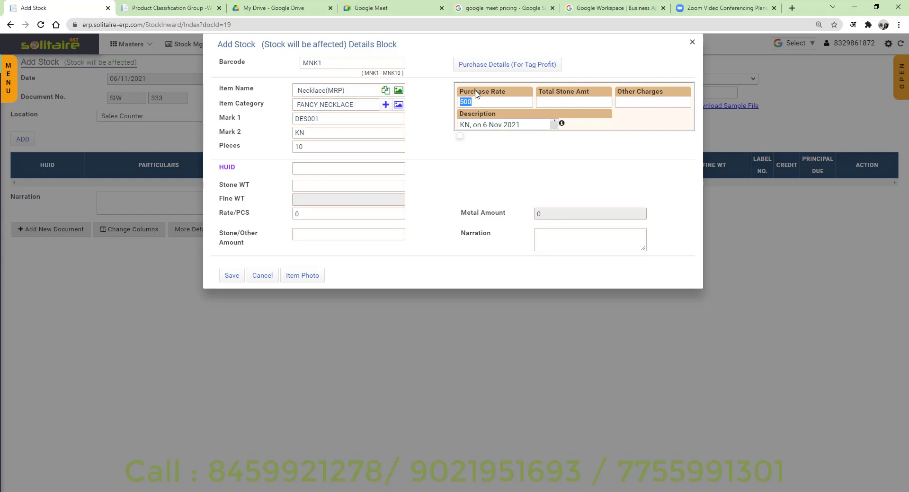
pyautogui.click(482, 104)
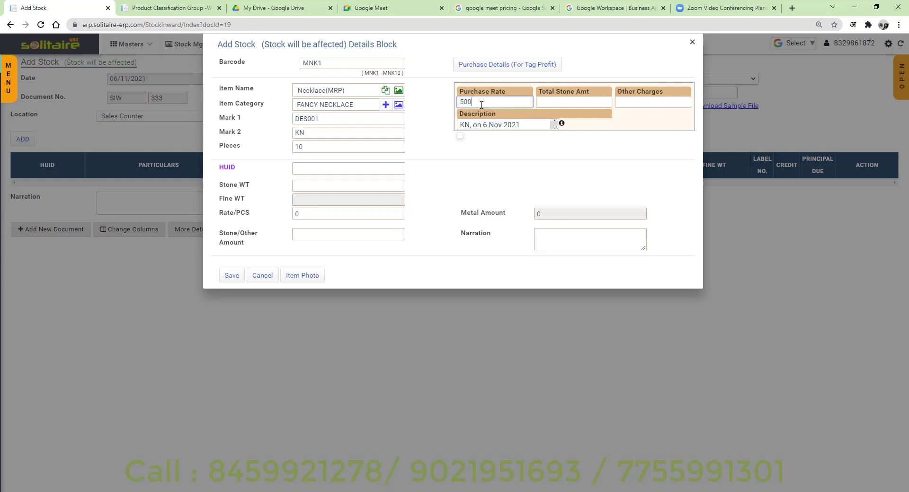
# - Set the rate per piece to 1000 and save the FANCY NECKLACE stock entry
pyautogui.click(307, 215)
pyautogui.press('BackSpace')
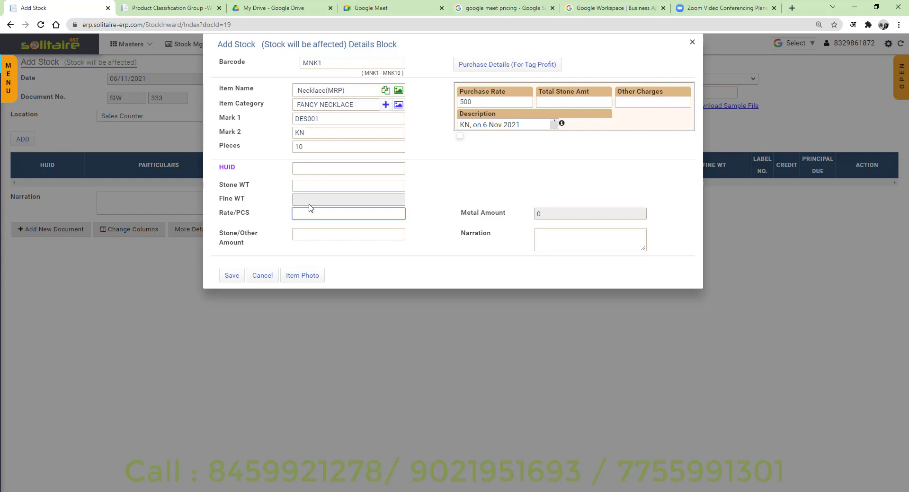
pyautogui.write('1000')
pyautogui.press('Tab')
pyautogui.press('Tab')
pyautogui.press('Tab')
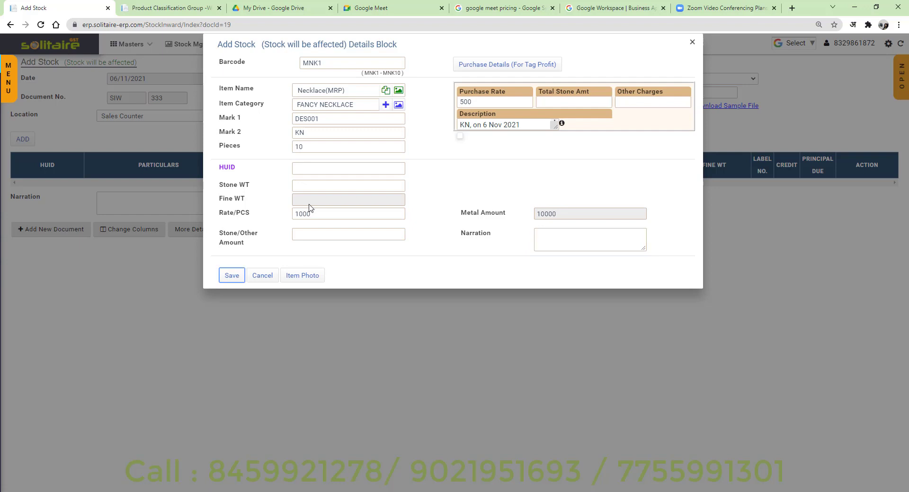
pyautogui.press('Return')
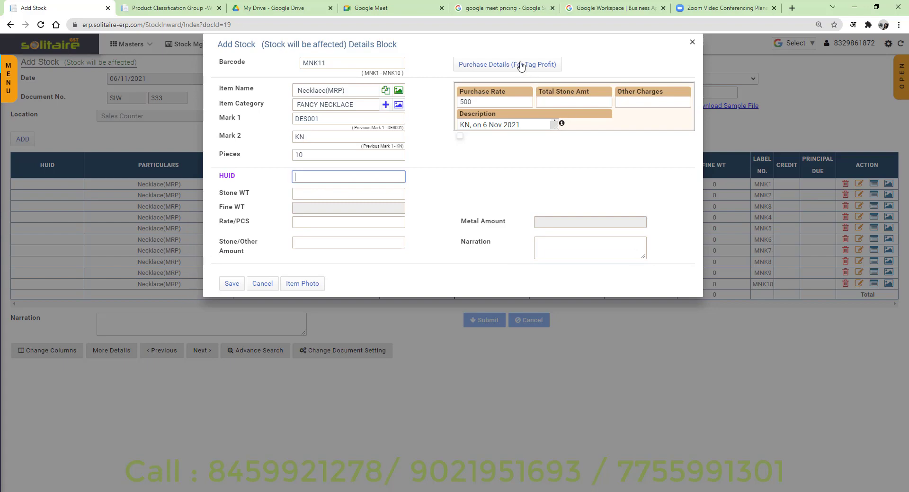
# - Set the new entry's category to SHAHI NECKLACE, with DES002 as Mark 1 and KN as Mark 2
pyautogui.moveTo(523, 44); pyautogui.dragTo(598, 49)
pyautogui.click(405, 115)
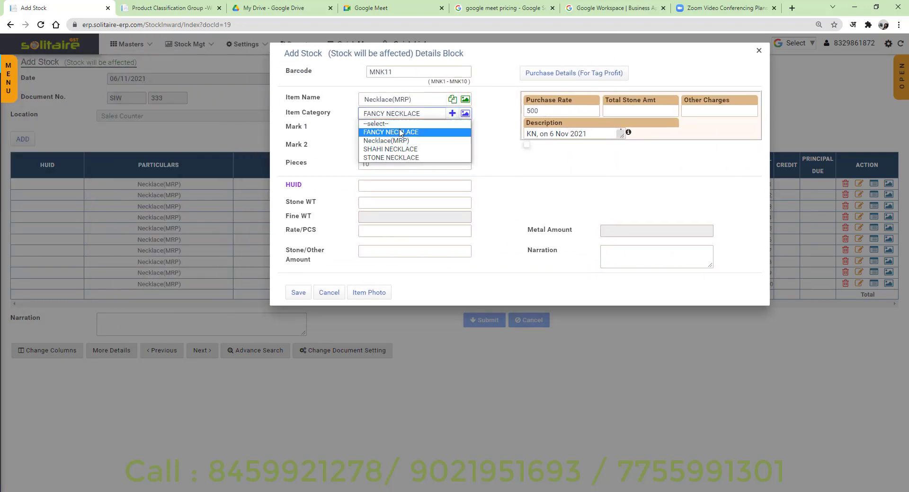
pyautogui.click(397, 149)
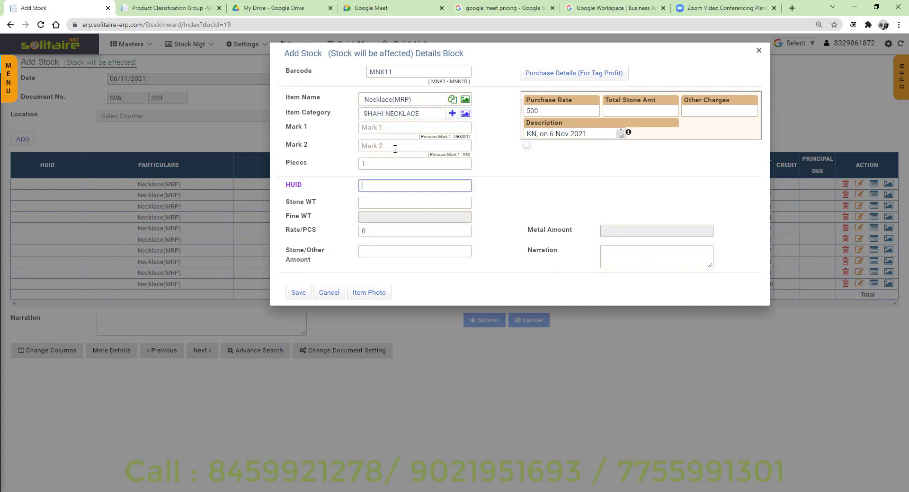
pyautogui.click(383, 127)
pyautogui.write('DES')
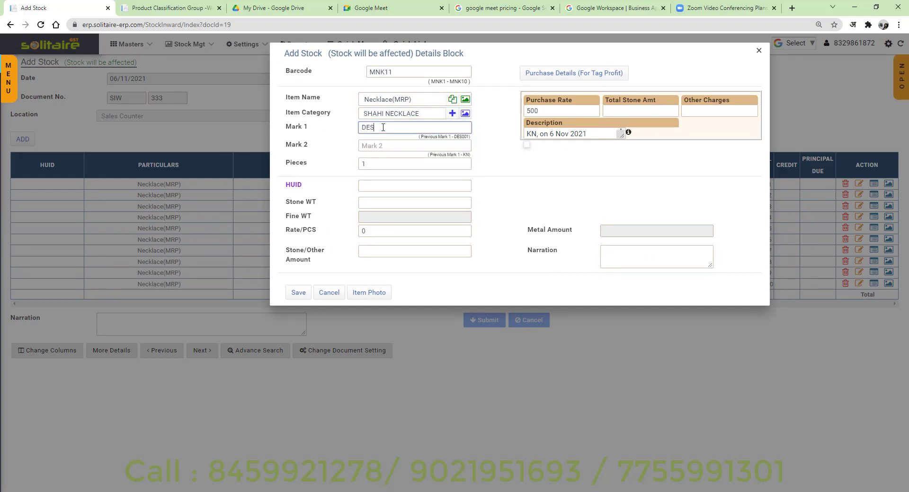
pyautogui.write('001')
pyautogui.press('Tab')
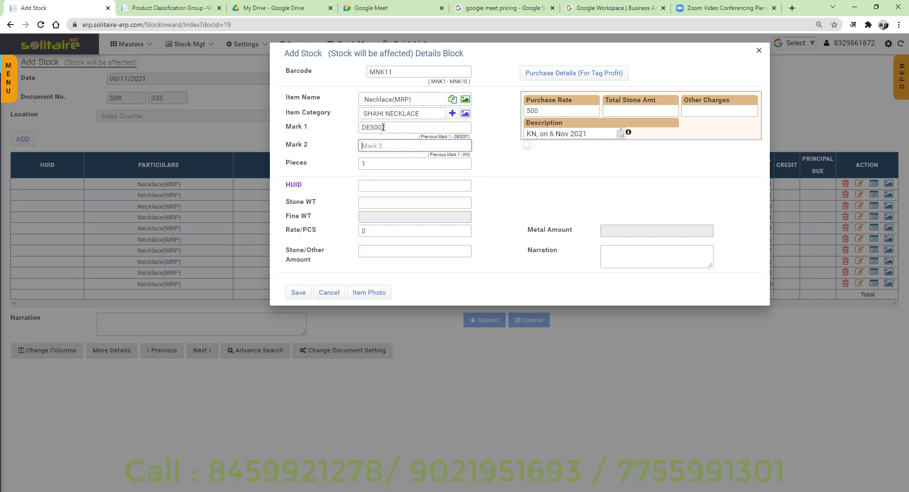
pyautogui.write('KN')
pyautogui.press('Tab')
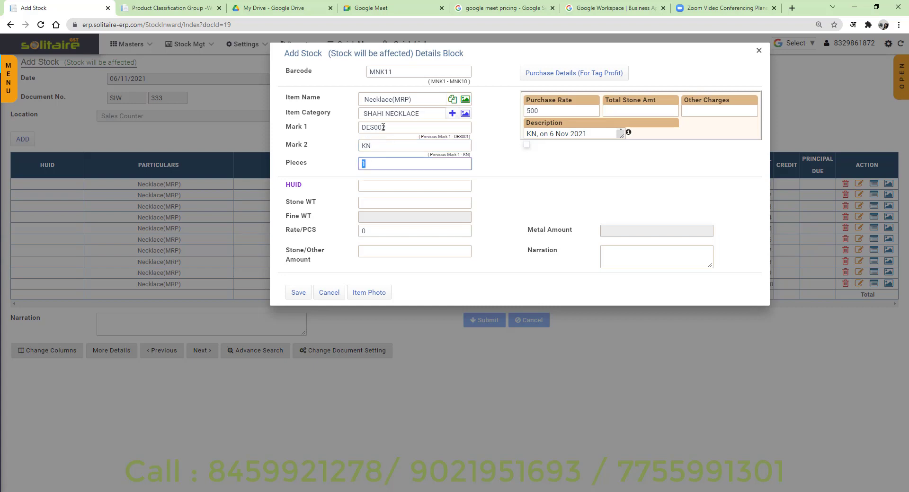
# - Set the SHAHI NECKLACE entry's purchase rate to 800
pyautogui.click(552, 110)
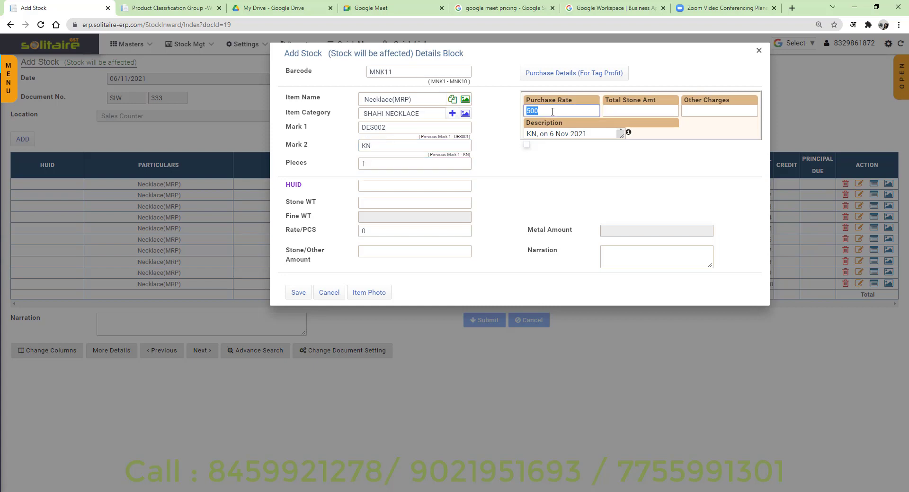
pyautogui.write('80')
pyautogui.press('Tab')
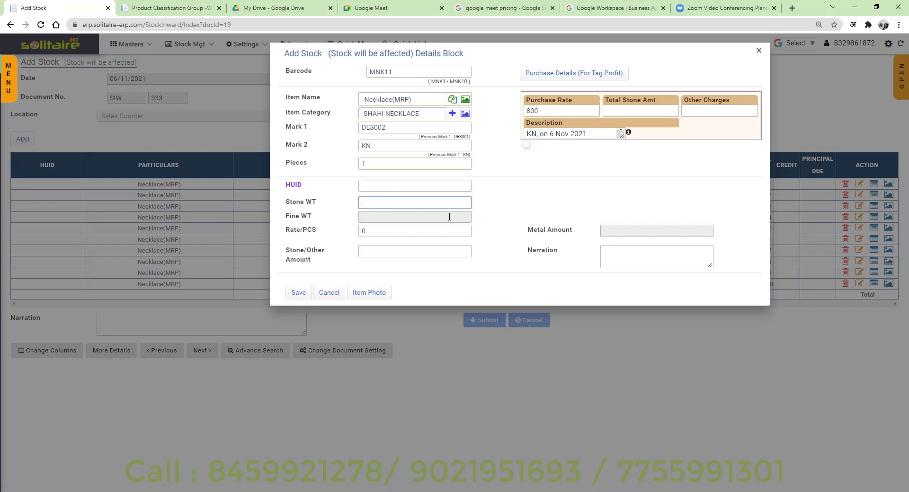
# - Set the SHAHI NECKLACE entry's pieces to 10 and its rate per piece to 1500
pyautogui.click(364, 204)
pyautogui.click(374, 234)
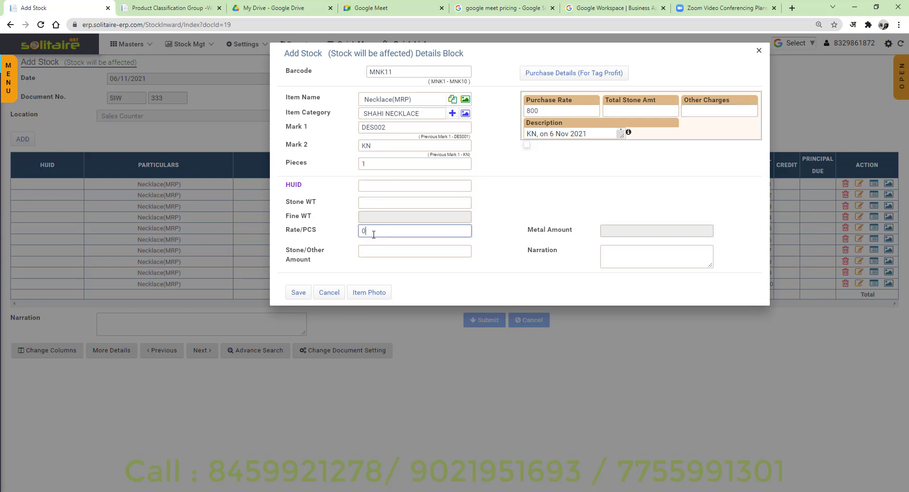
pyautogui.press('BackSpace')
pyautogui.click(373, 164)
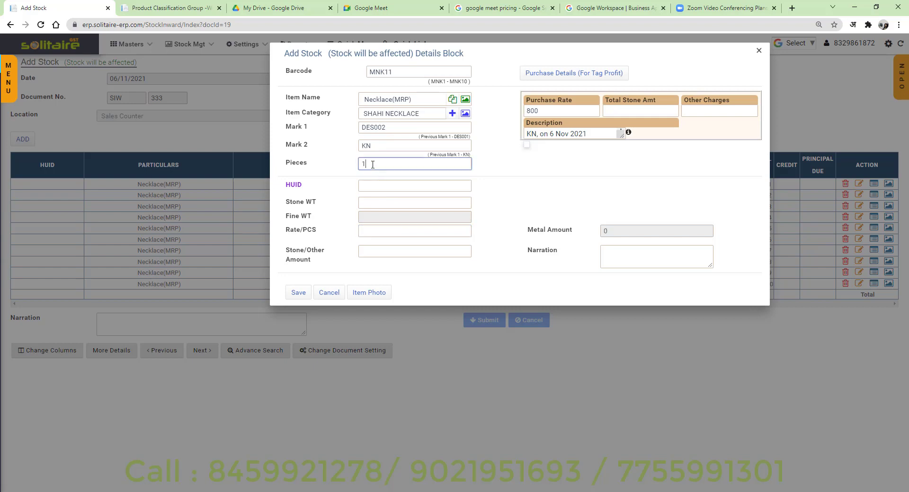
pyautogui.write('0')
pyautogui.click(367, 231)
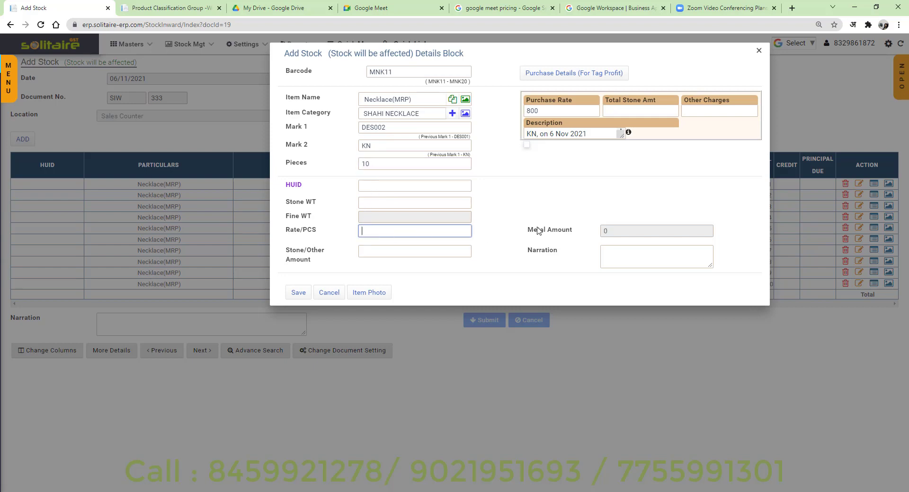
pyautogui.write('1500')
pyautogui.click(392, 254)
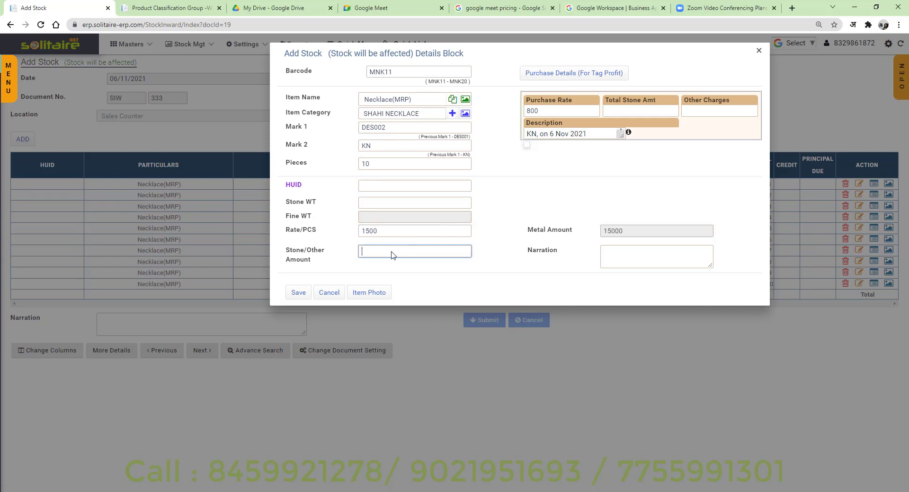
# - Save the SHAHI NECKLACE stock entry
pyautogui.click(297, 294)
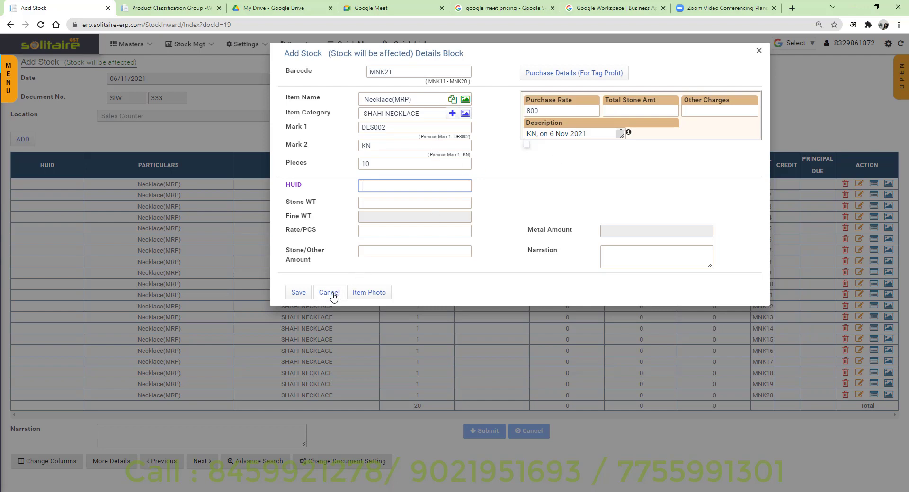
pyautogui.click(395, 104)
pyautogui.write('bng')
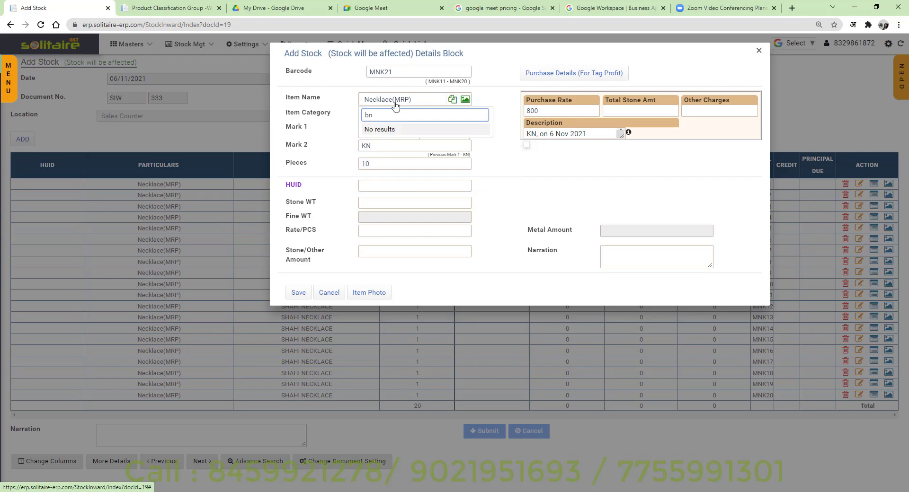
pyautogui.press('BackSpace')
pyautogui.write('an')
pyautogui.press('Down')
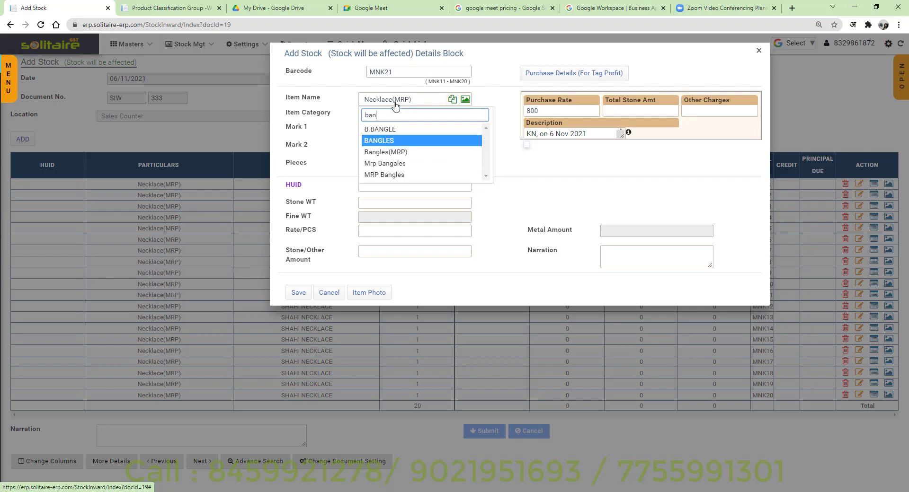
pyautogui.press('Down')
pyautogui.press('Return')
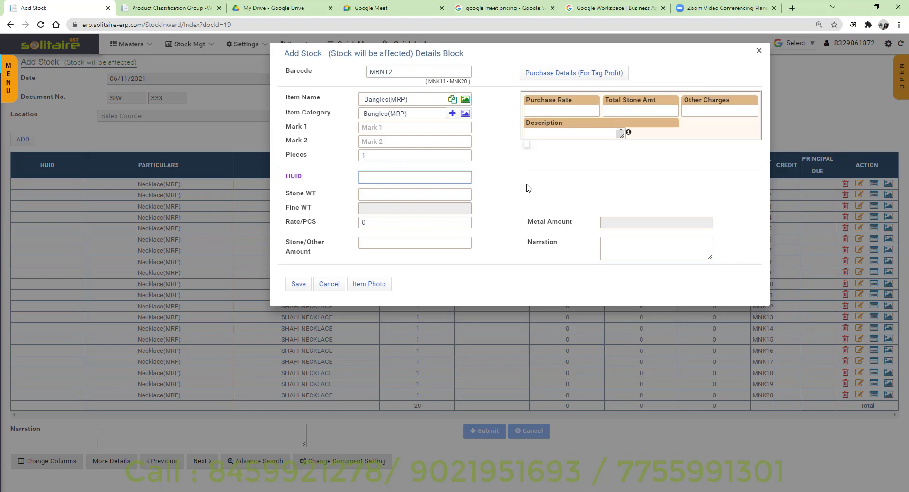
pyautogui.press('Escape')
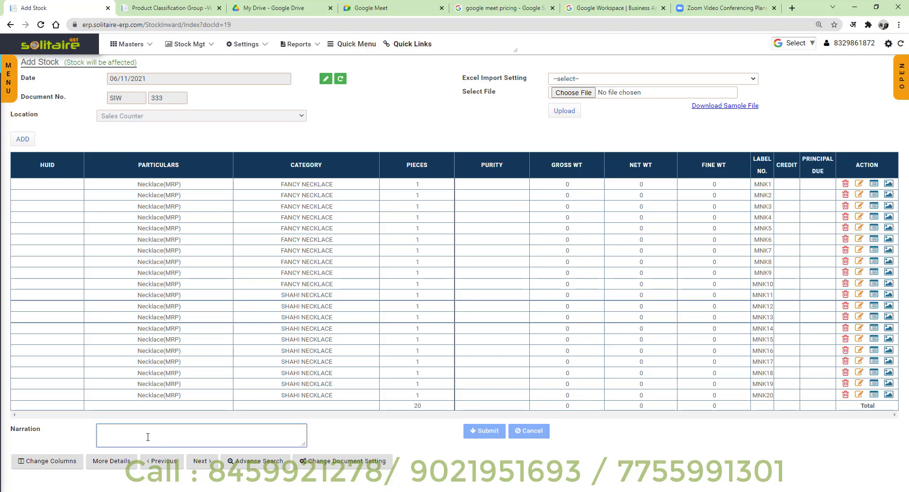
# - Submit the stock document containing the FANCY NECKLACE and SHAHI NECKLACE entries
pyautogui.press('Tab')
pyautogui.press('Return')
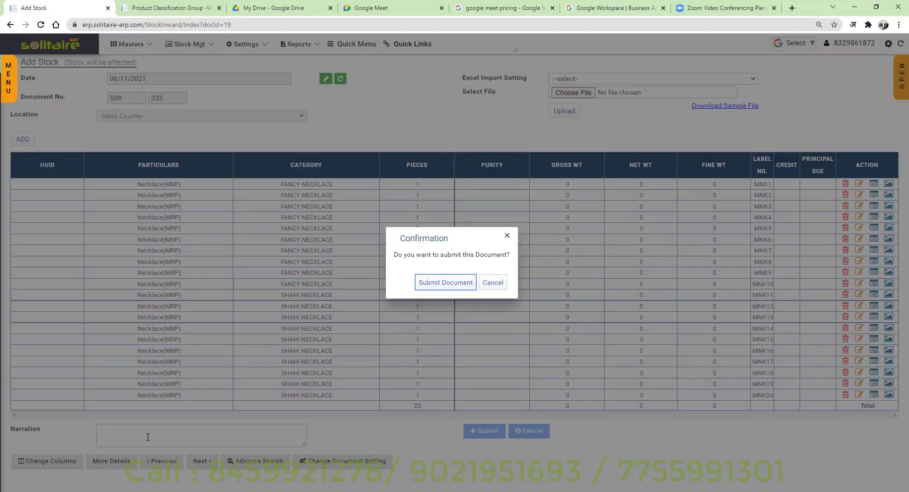
pyautogui.click(473, 282)
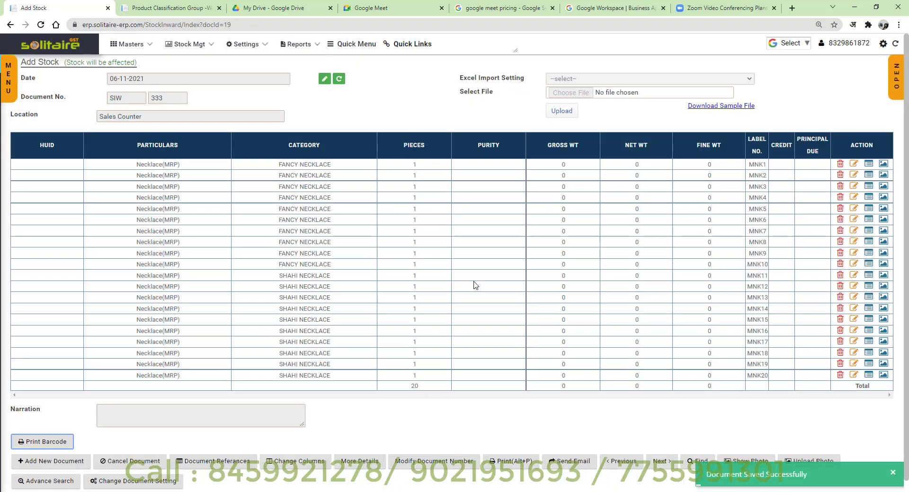
# - Mark all items of the saved stock document for barcodes and generate their barcode print
pyautogui.click(32, 445)
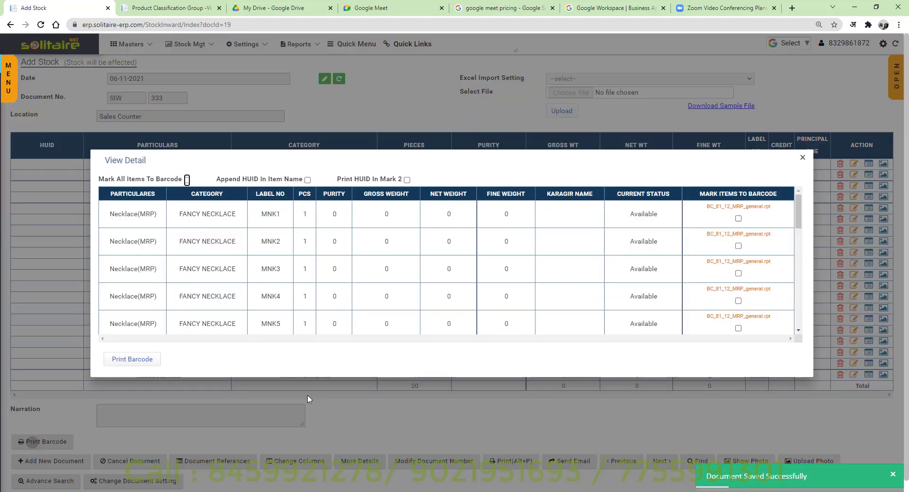
pyautogui.click(188, 179)
pyautogui.click(131, 360)
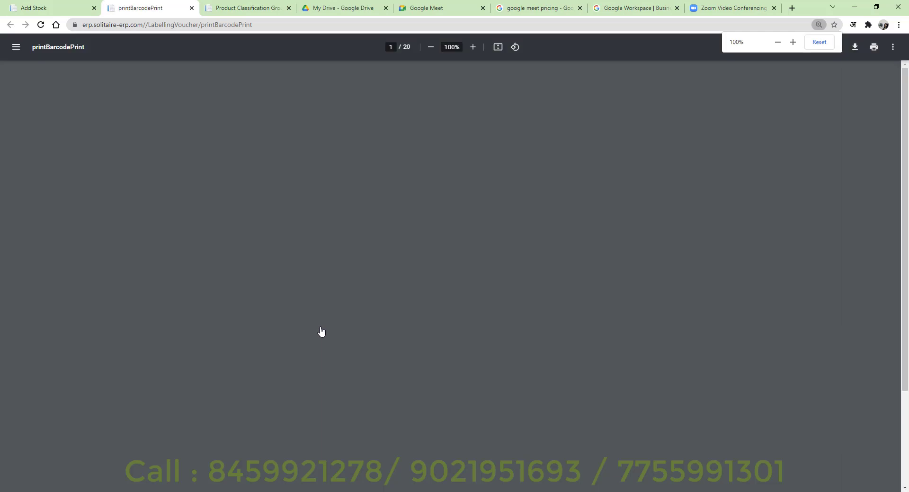
pyautogui.press('Escape')
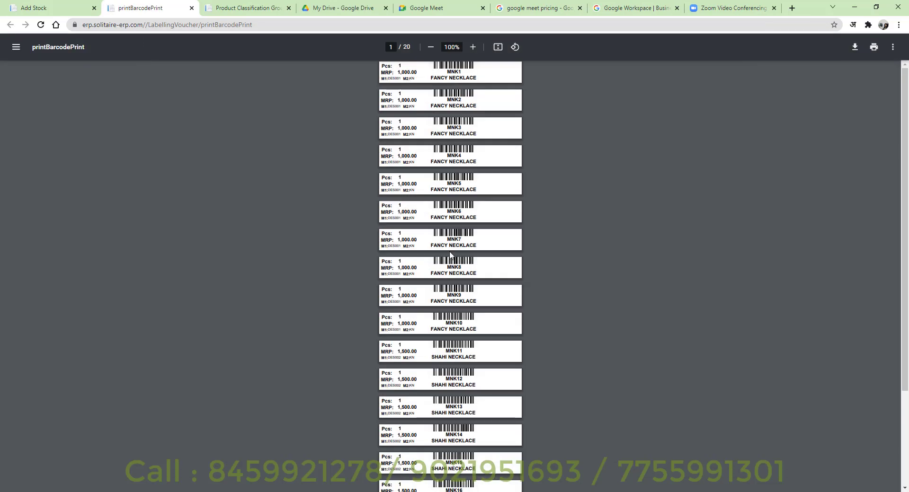
# - Enlarge the barcode print to 200% and examine the first label's MRP, label number, category, Mark 1 and Mark 2
pyautogui.click(473, 47)
pyautogui.click(473, 47)
pyautogui.click(473, 47)
pyautogui.click(472, 47)
pyautogui.click(472, 47)
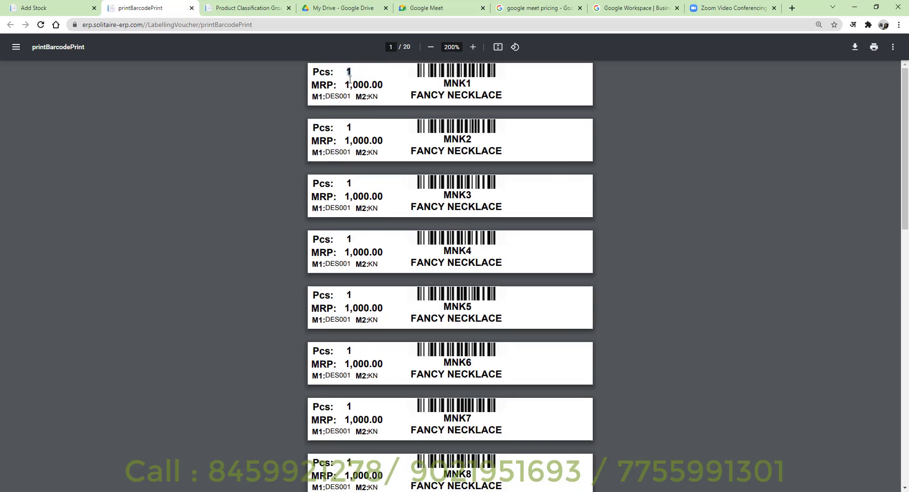
pyautogui.moveTo(345, 85); pyautogui.dragTo(382, 84)
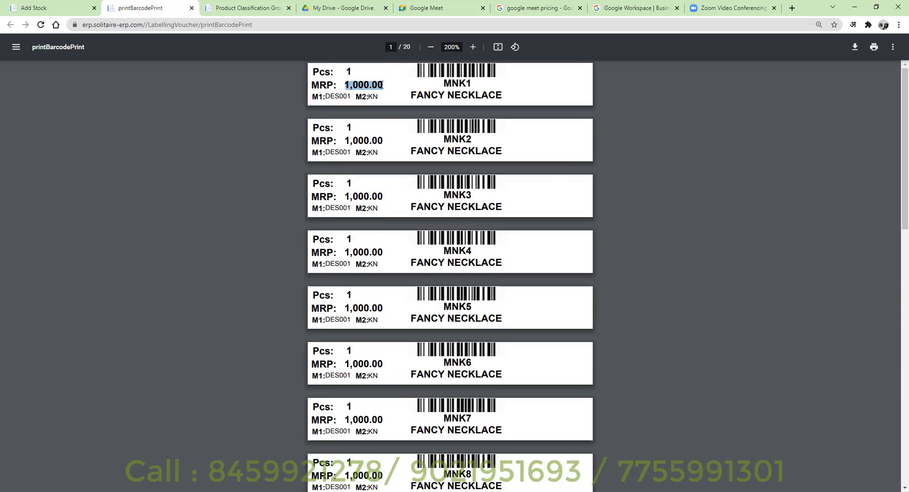
pyautogui.doubleClick(461, 82)
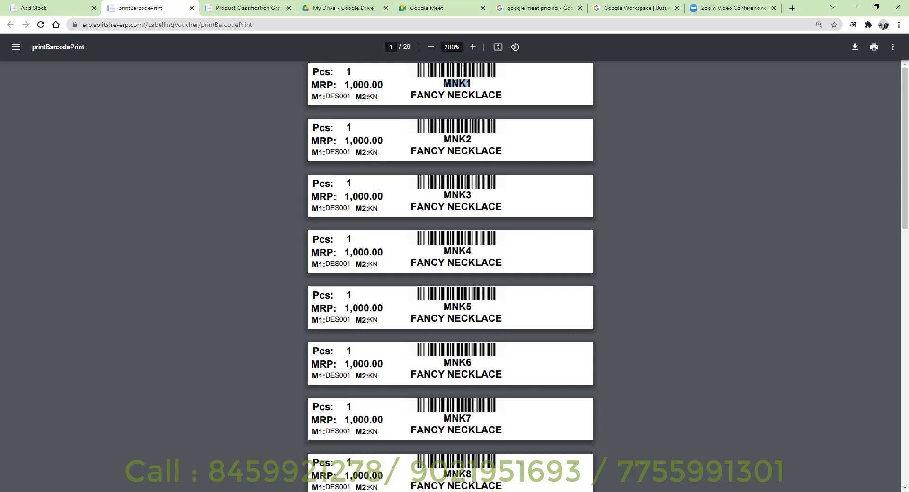
pyautogui.moveTo(411, 95); pyautogui.dragTo(509, 95)
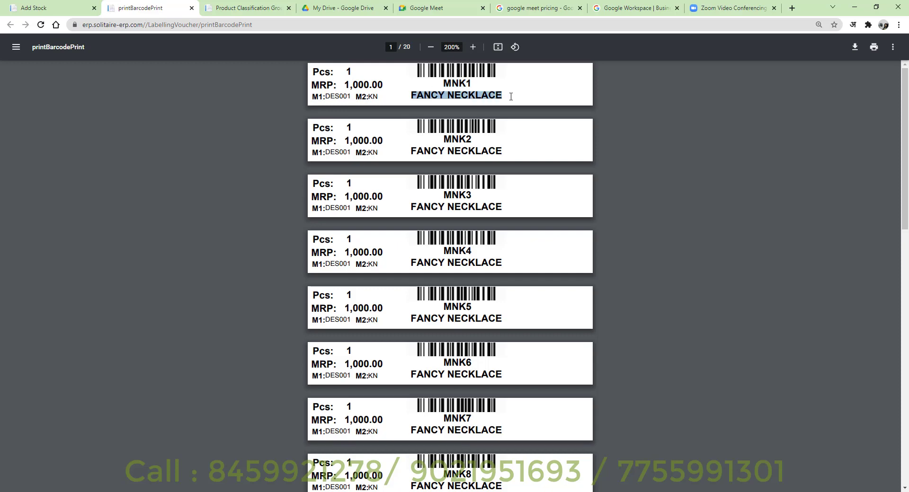
pyautogui.doubleClick(342, 97)
pyautogui.doubleClick(374, 97)
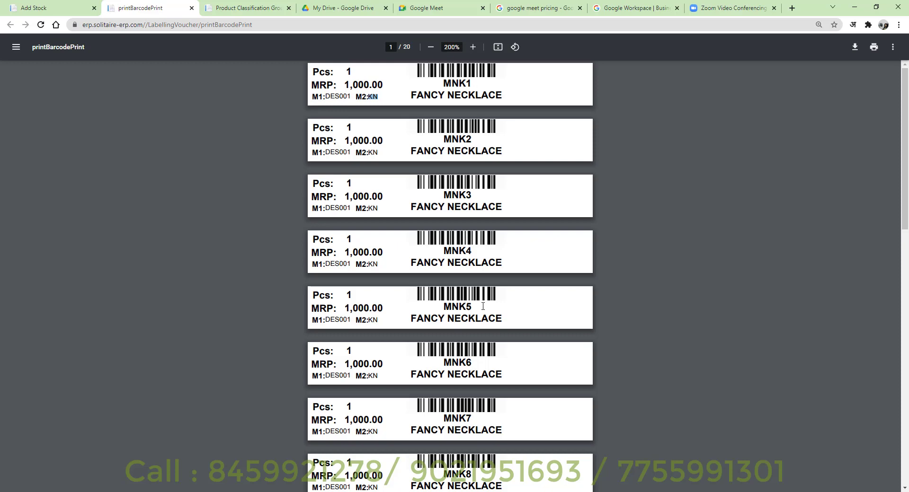
# - Return to the Add Stock page, close the barcode details and open a GST Sales with Stock (GSS) document
pyautogui.click(43, 9)
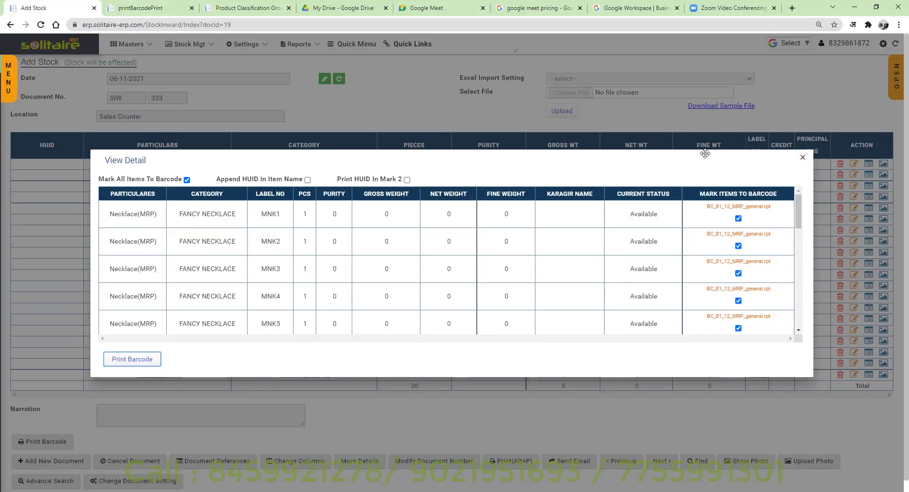
pyautogui.click(804, 158)
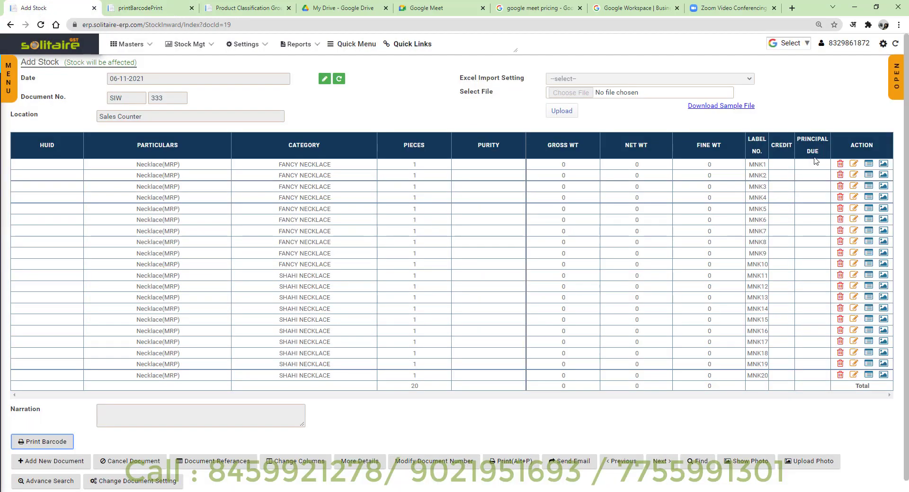
pyautogui.click(902, 82)
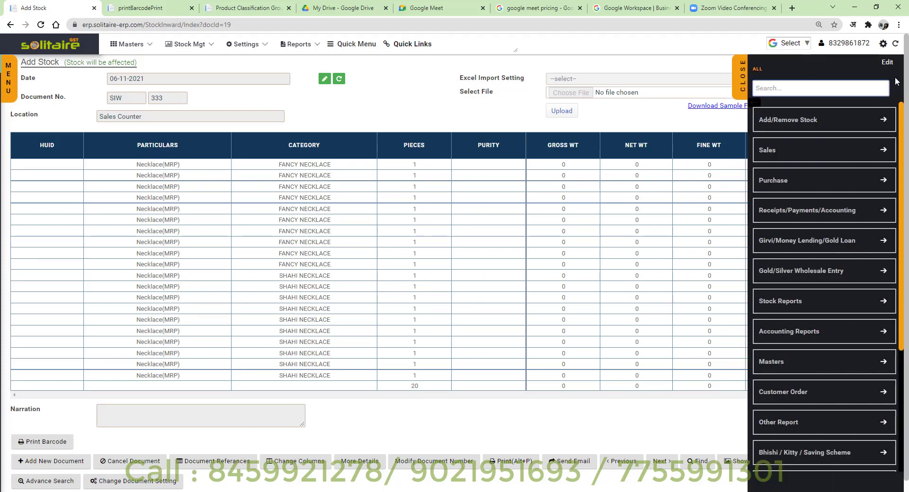
pyautogui.click(799, 158)
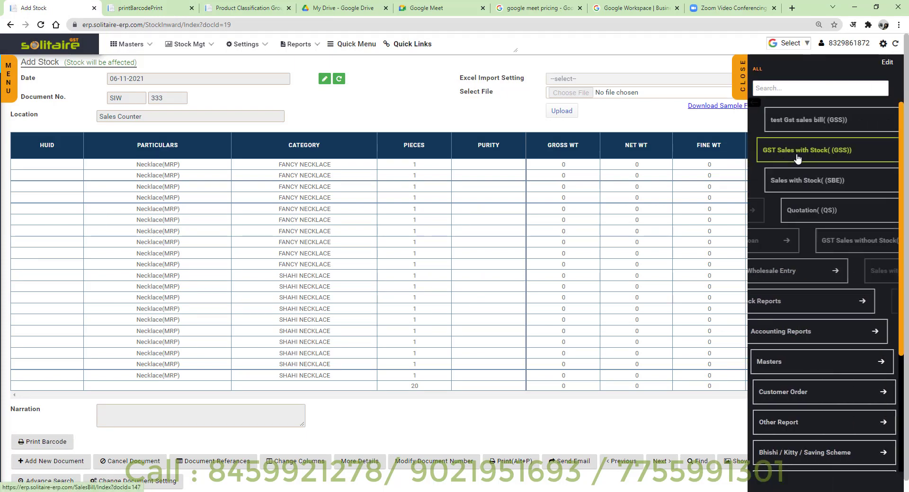
pyautogui.click(793, 154)
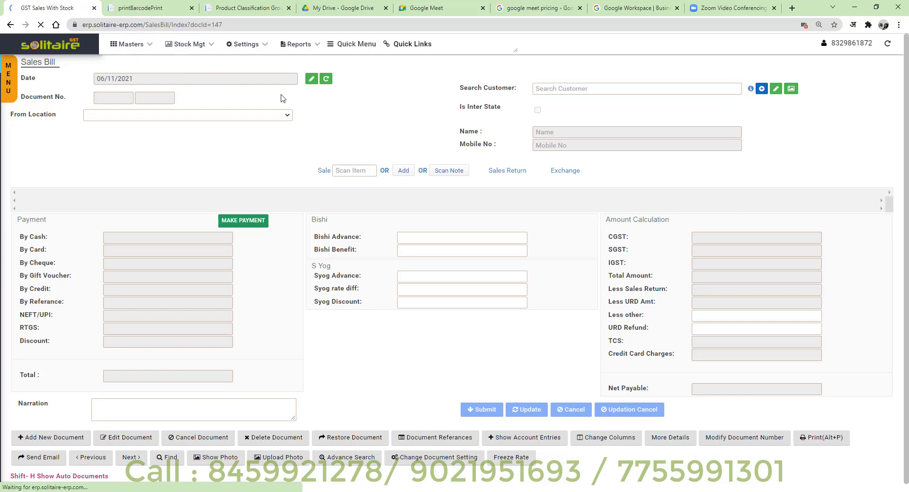
# - Close the unneeded Google Drive, Google Meet, Meet pricing, Google Workspace and Zoom pages
pyautogui.click(385, 8)
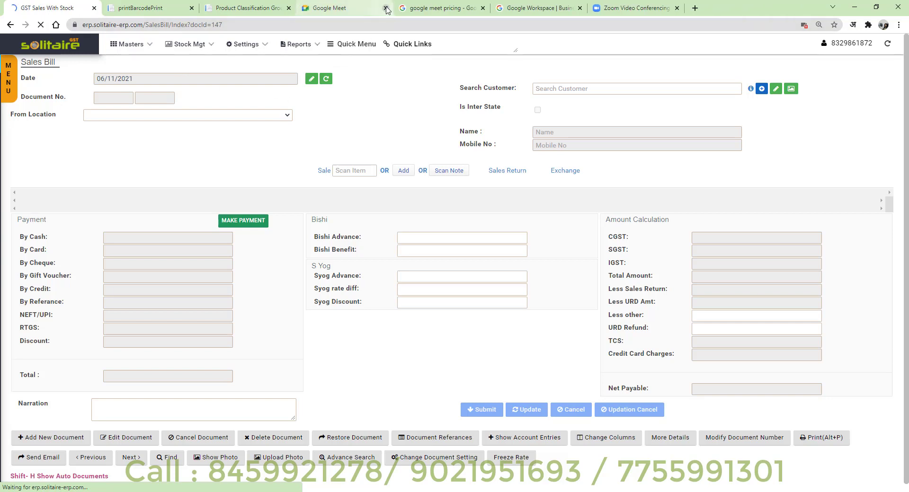
pyautogui.click(386, 8)
pyautogui.click(386, 8)
pyautogui.click(386, 8)
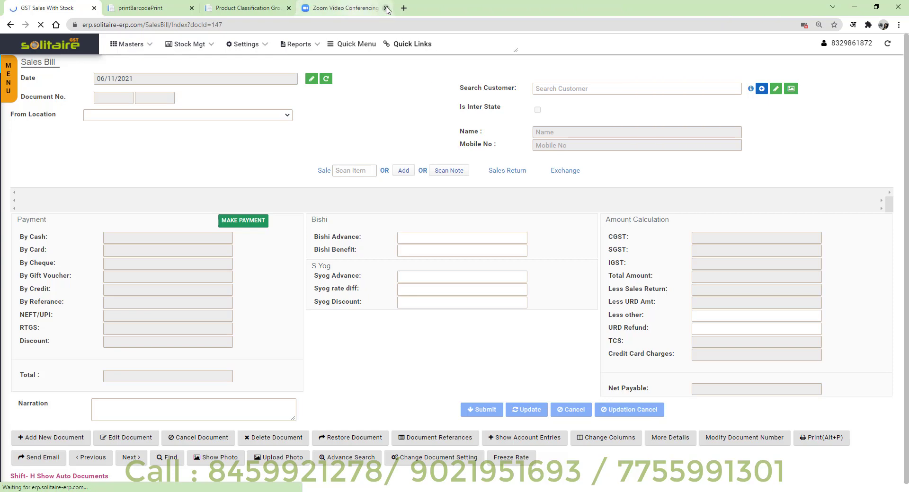
pyautogui.click(386, 8)
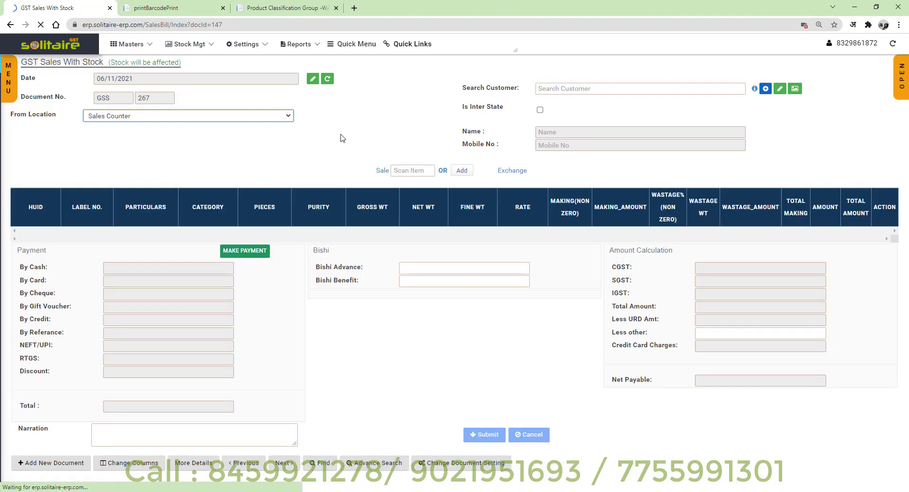
# - Search for the customer by name and select them for the sales bill
pyautogui.click(565, 90)
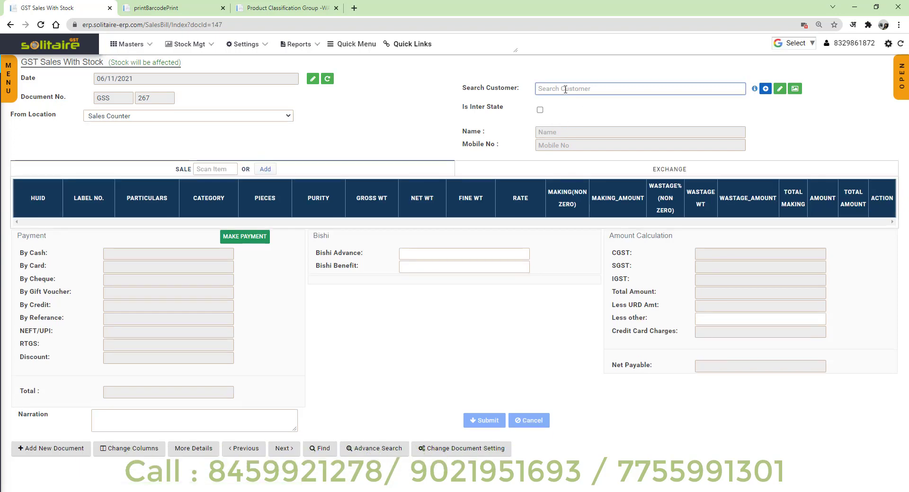
pyautogui.write('Atul')
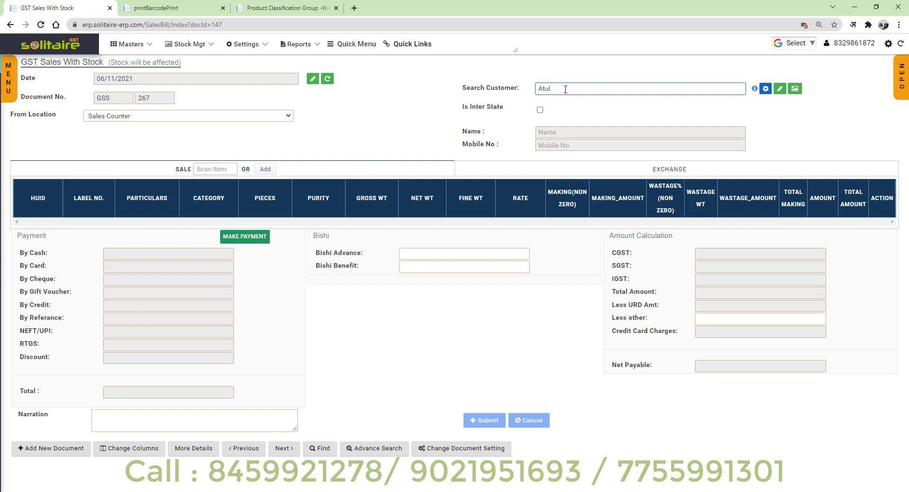
pyautogui.click(558, 116)
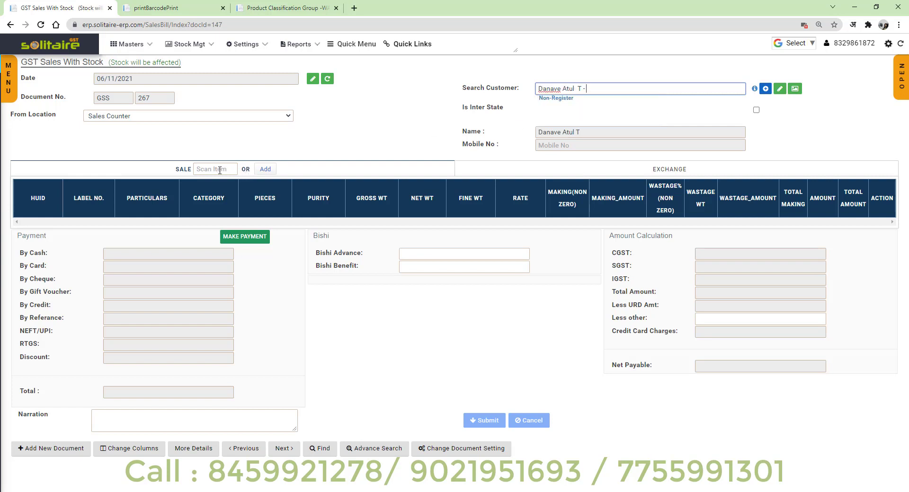
# - Look up the first label's number in the barcode print and add item MNK1 to the sales bill
pyautogui.click(157, 8)
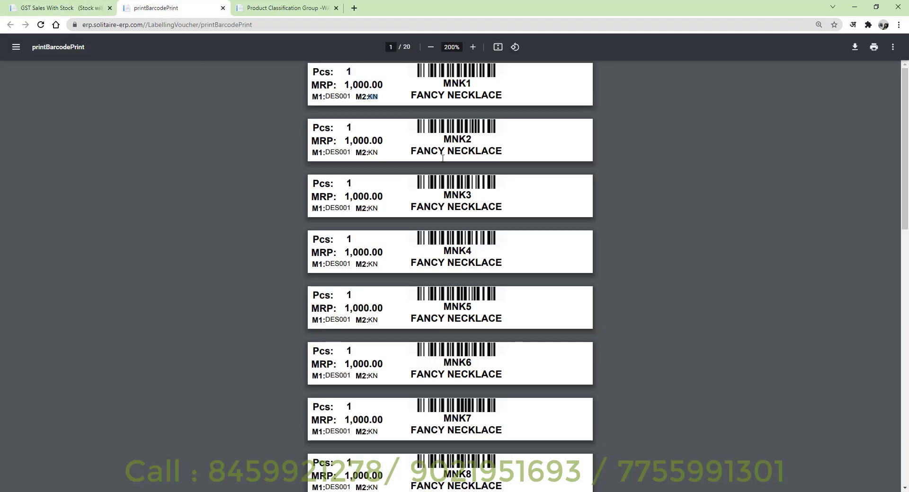
pyautogui.doubleClick(465, 85)
pyautogui.click(61, 8)
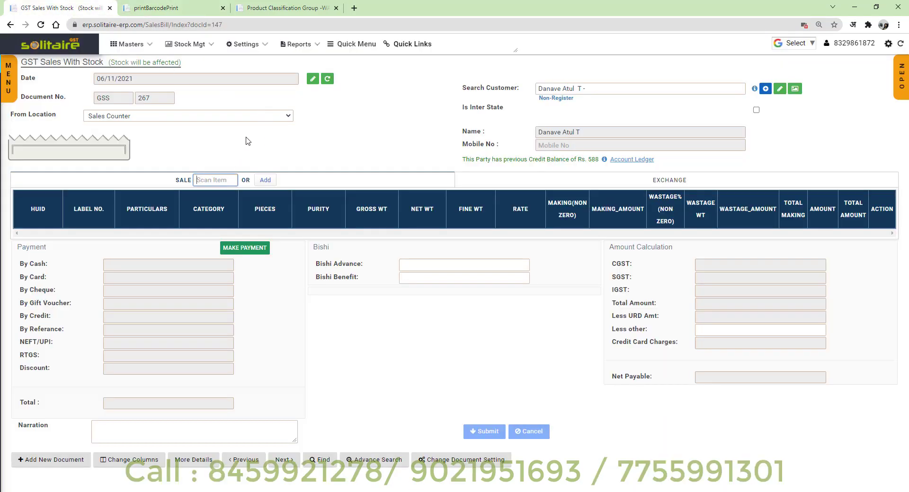
pyautogui.write('Mnk1')
pyautogui.press('Return')
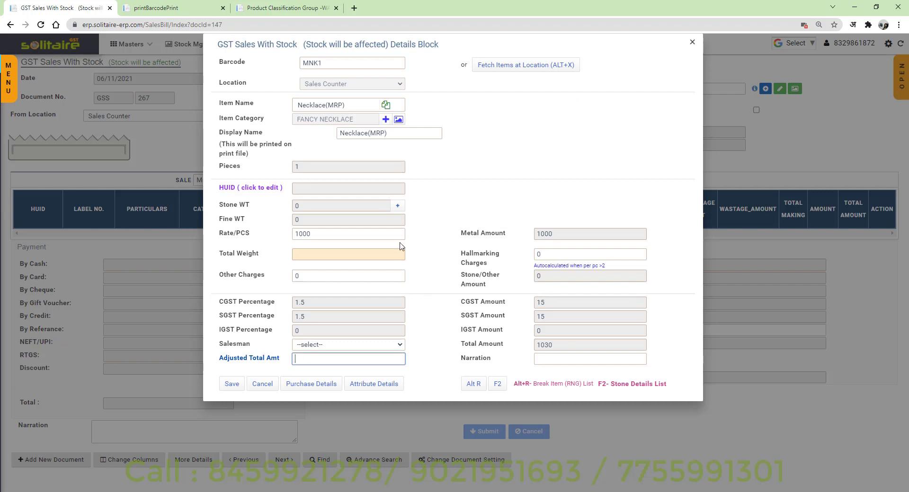
# - Set the adjusted total amount of the MNK1 sale item to 1000
pyautogui.click(322, 234)
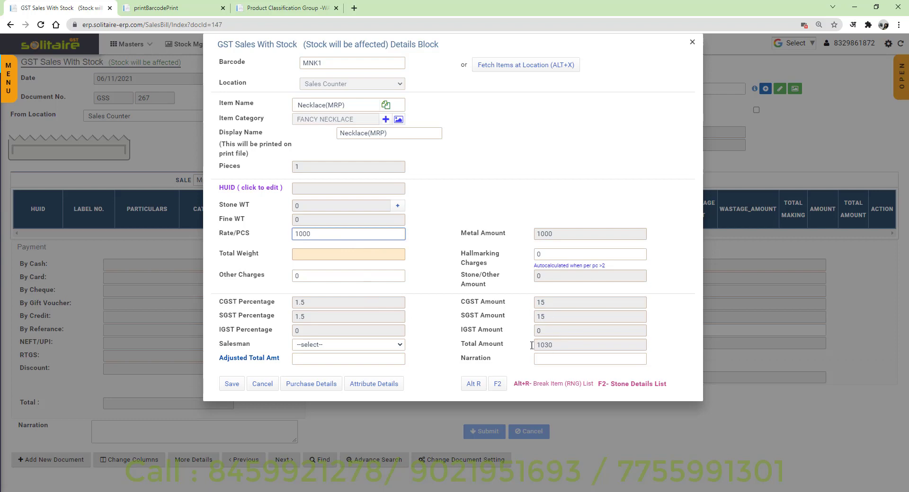
pyautogui.click(379, 360)
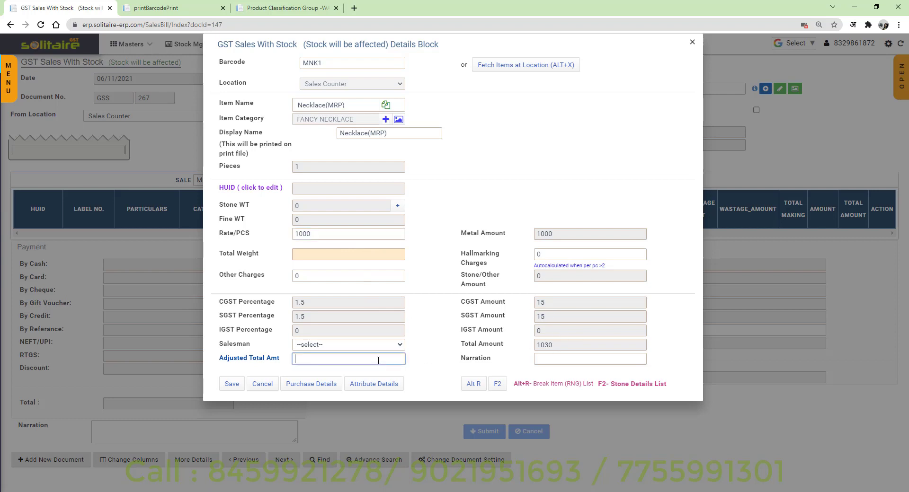
pyautogui.write('1000')
pyautogui.press('Tab')
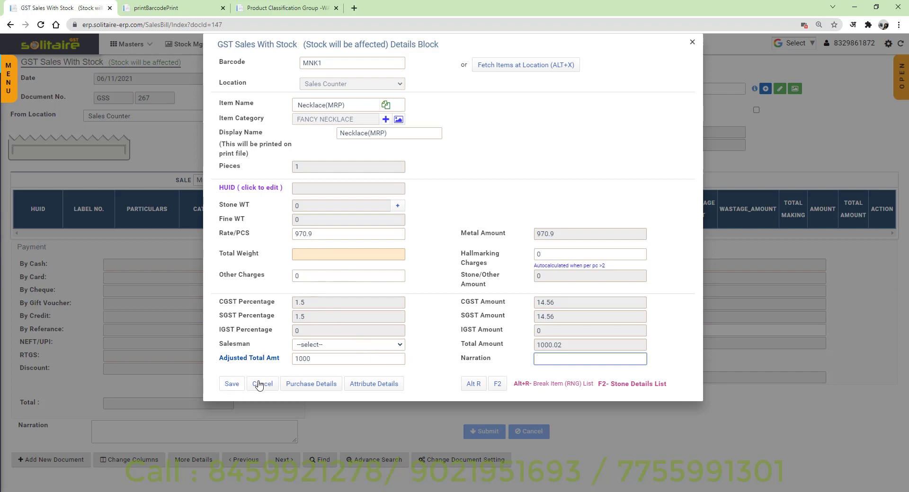
# - Review the MNK1 item's purchase details, including its purchase rate, and its Mark and Mark 2 attributes
pyautogui.click(323, 389)
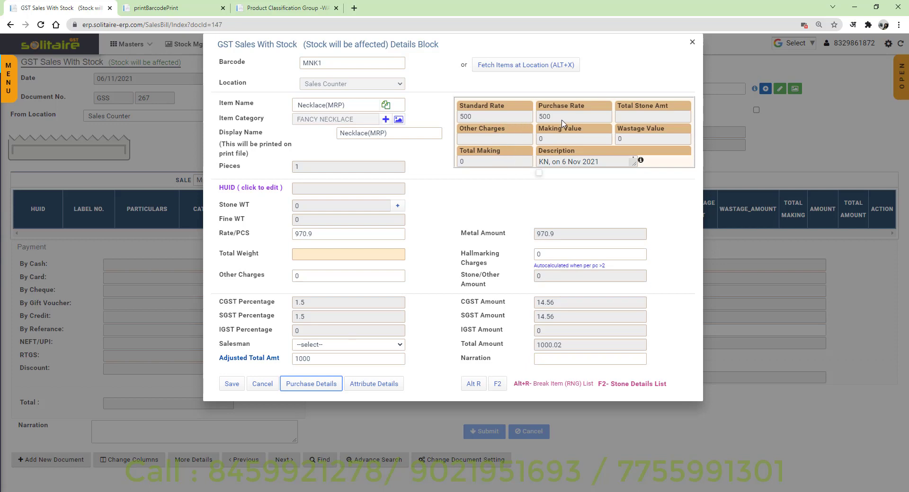
pyautogui.doubleClick(545, 117)
pyautogui.click(374, 388)
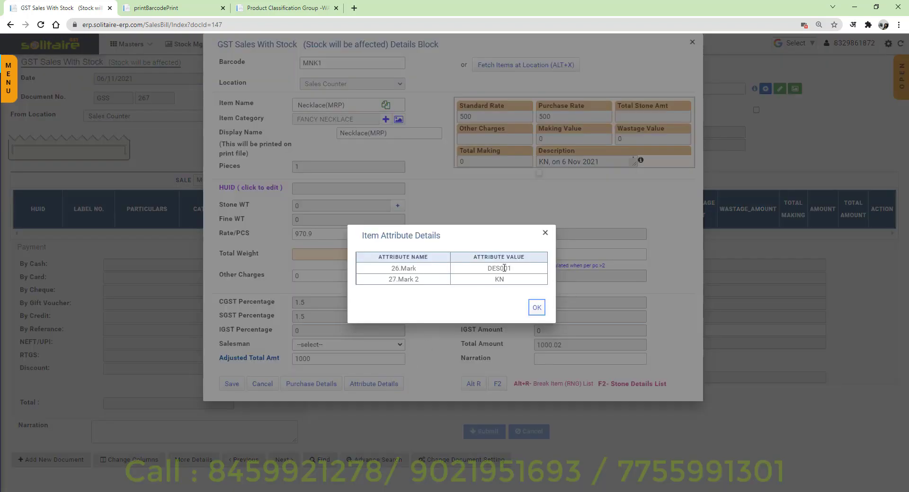
pyautogui.doubleClick(505, 269)
pyautogui.doubleClick(501, 279)
pyautogui.click(545, 233)
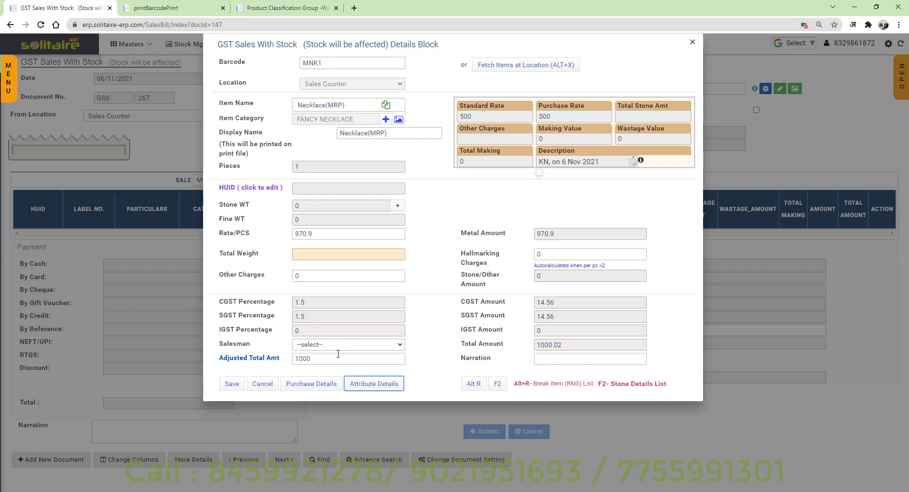
# - Save the MNK1 sale item and add item MNK11 to the sales bill
pyautogui.click(234, 387)
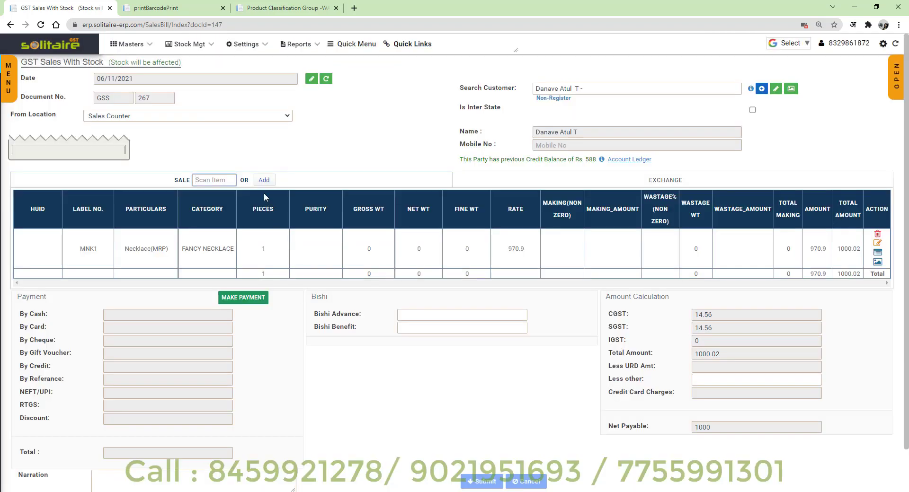
pyautogui.write('Mnk11')
pyautogui.press('Return')
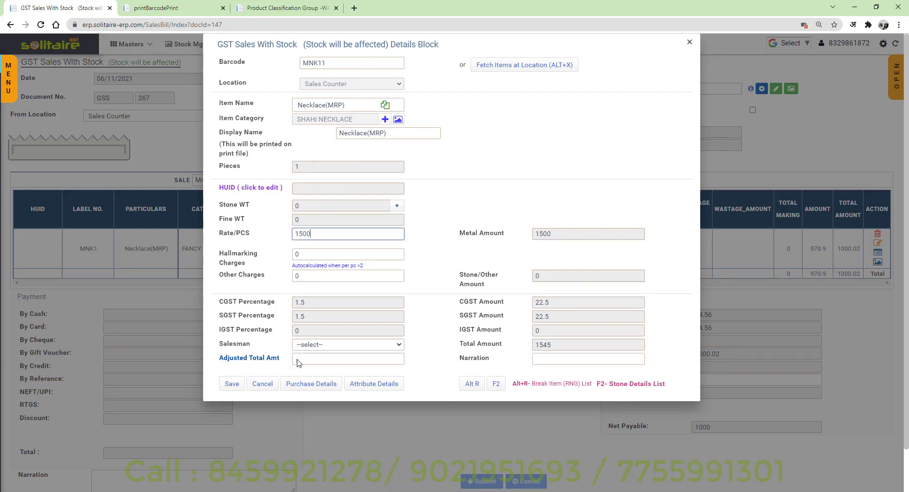
# - Set the MNK11 item's adjusted total amount to 1300, then save it after checking its purchase and attribute details
pyautogui.write('1300')
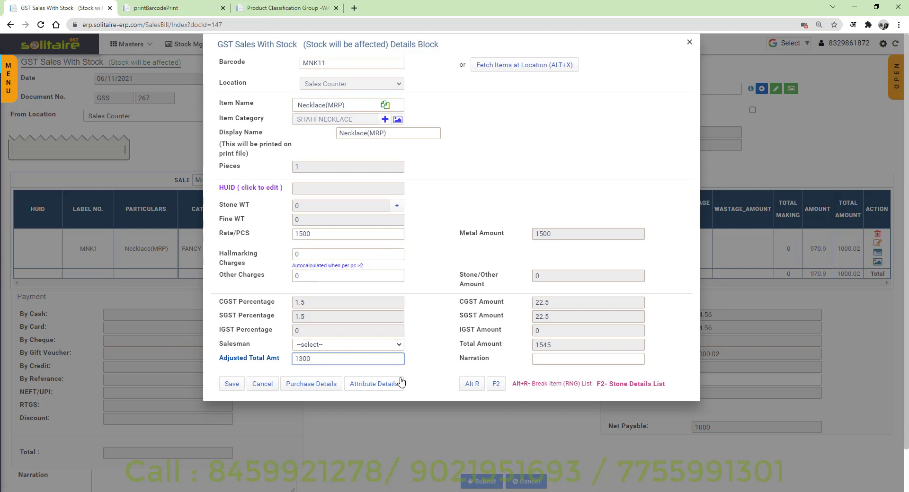
pyautogui.press('Tab')
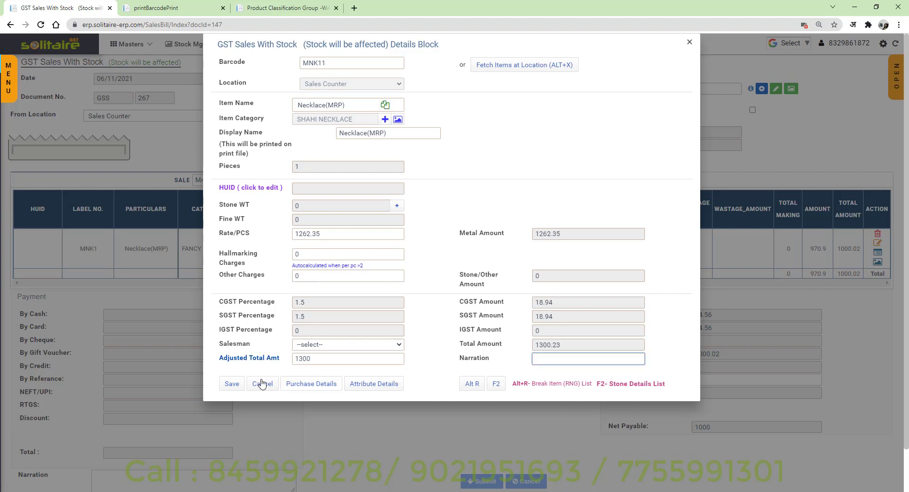
pyautogui.click(308, 384)
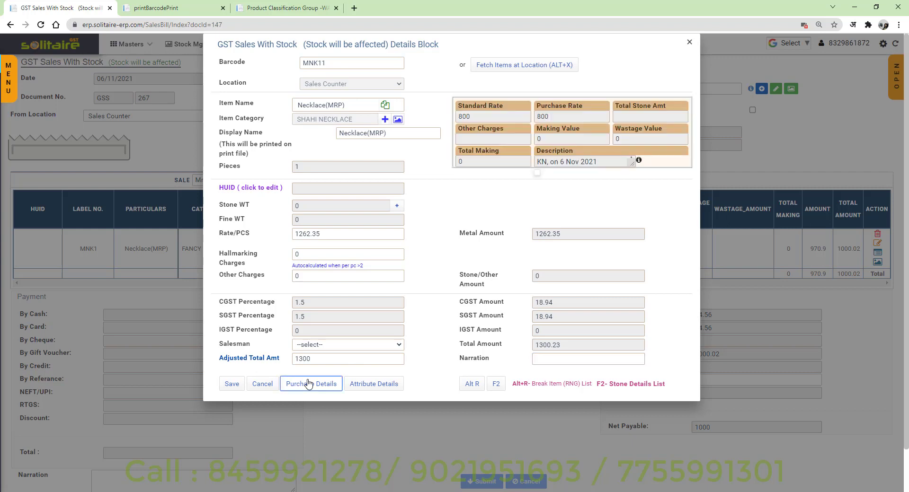
pyautogui.click(371, 389)
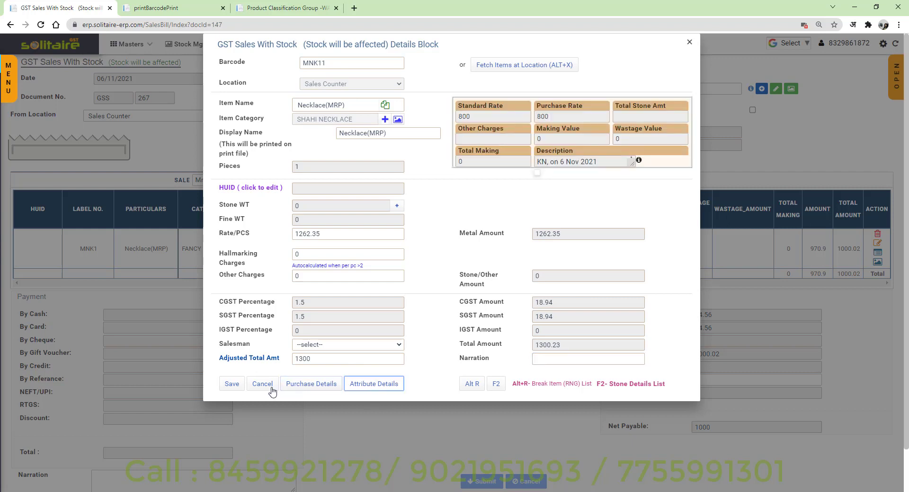
pyautogui.click(537, 298)
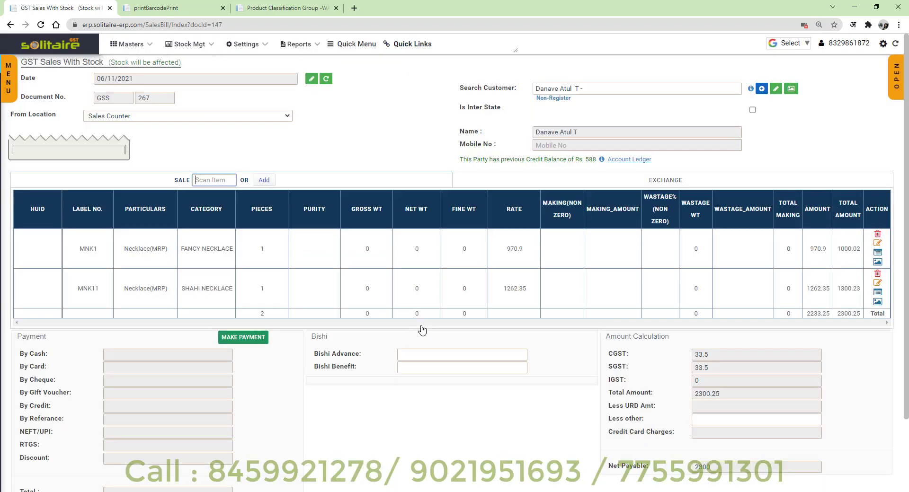
# - Check the bill's net payable amount and start its payment without charging TCS
pyautogui.scroll(-3, 646, 380)
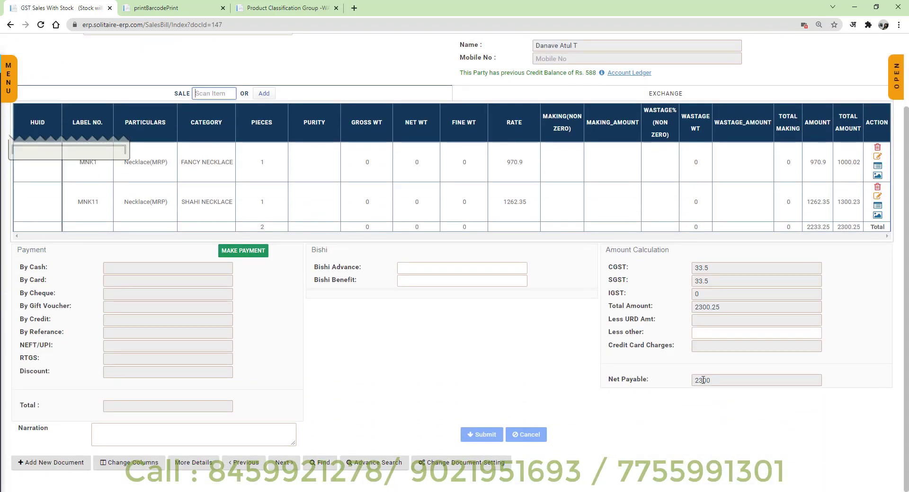
pyautogui.doubleClick(703, 380)
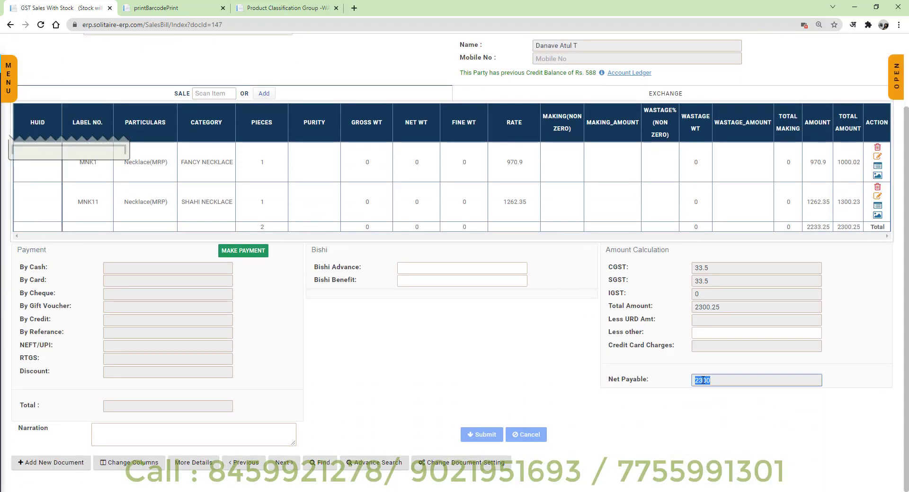
pyautogui.click(250, 255)
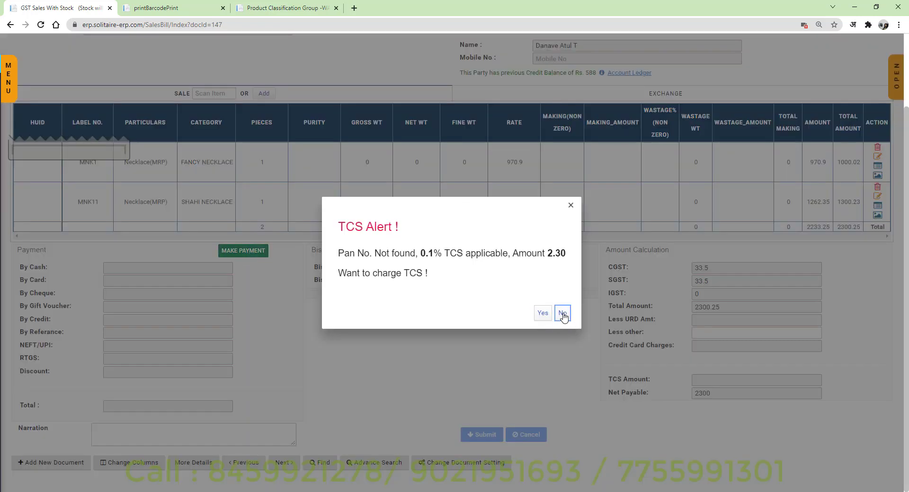
pyautogui.click(563, 315)
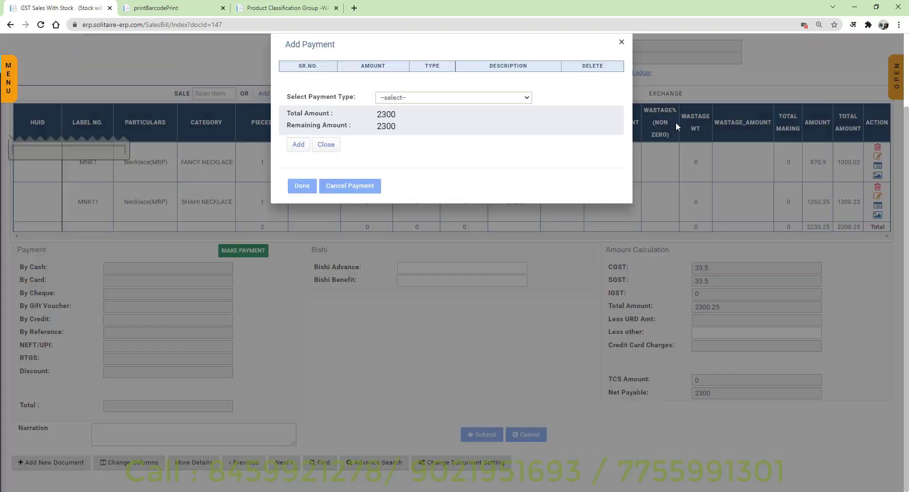
# - Record a cash payment of 2300 for the bill and complete the payment entry
pyautogui.click(675, 123)
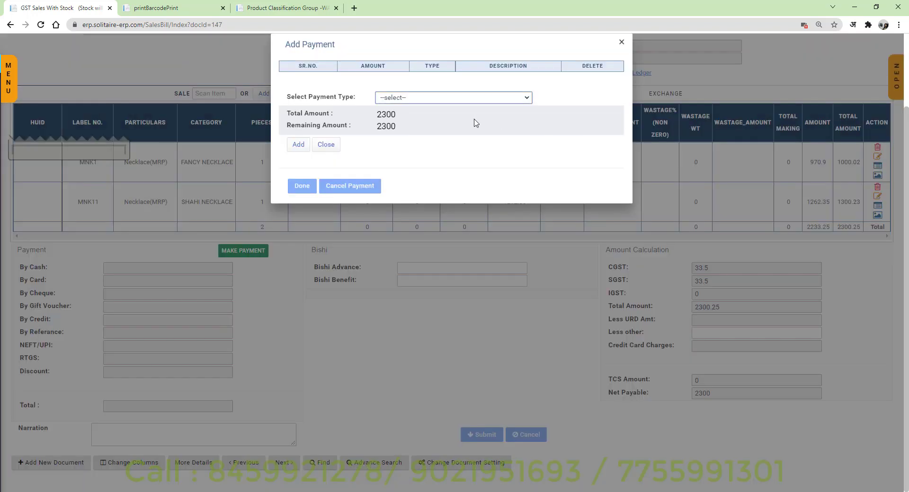
pyautogui.press('Down')
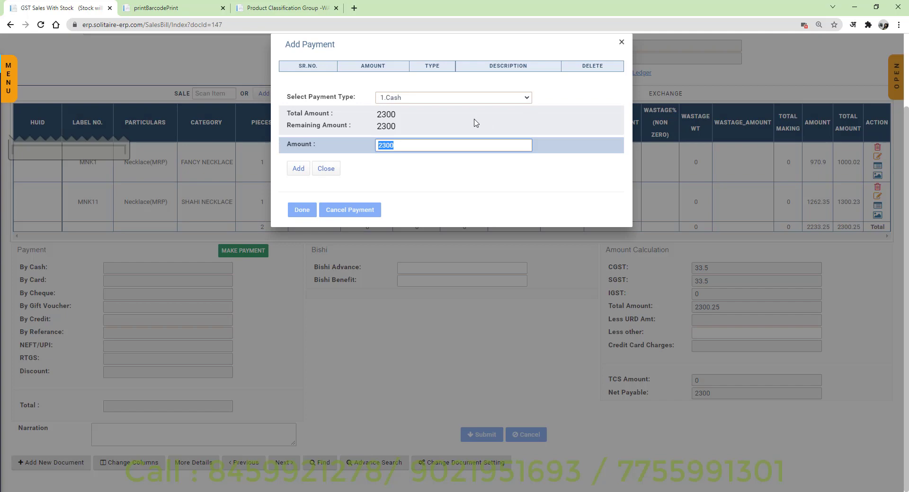
pyautogui.click(299, 169)
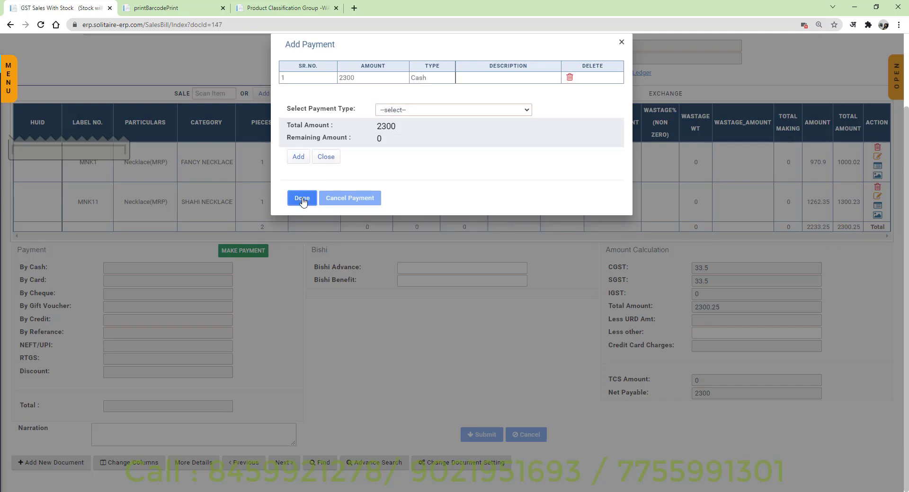
pyautogui.click(302, 199)
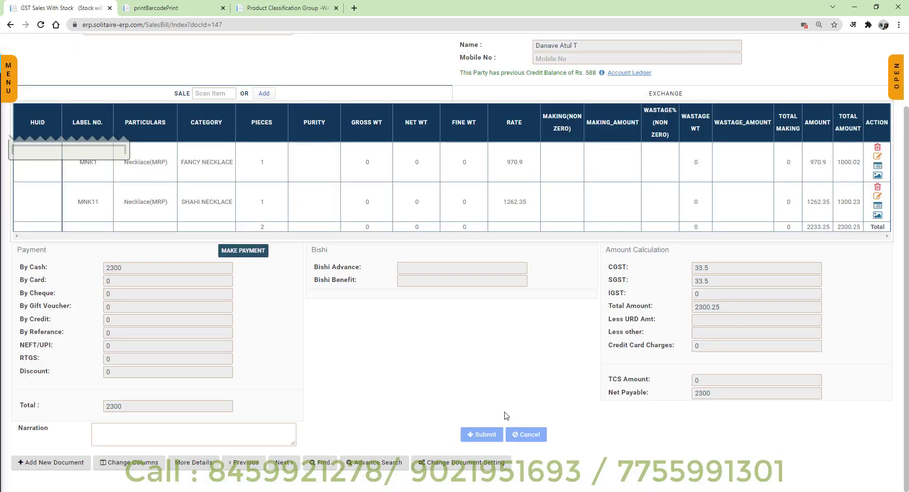
# - Submit the GST sales bill and look over the saved document
pyautogui.click(269, 442)
pyautogui.click(483, 439)
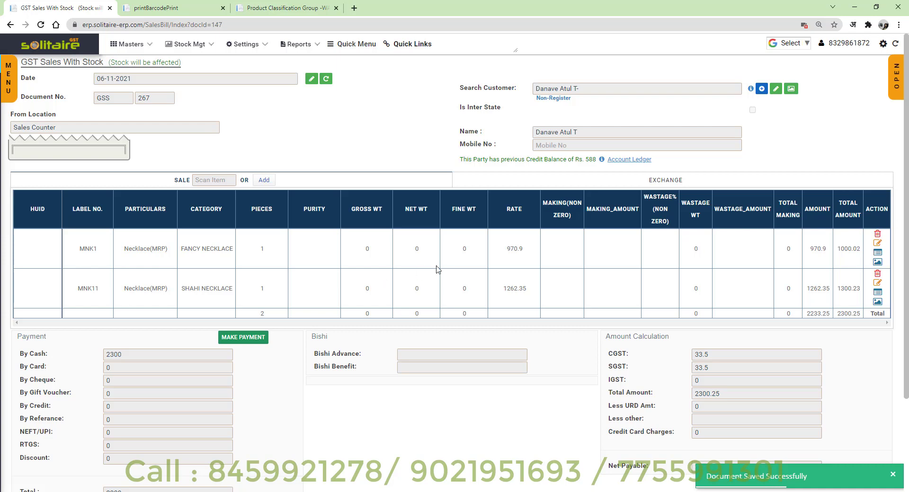
pyautogui.scroll(-1, 504, 232)
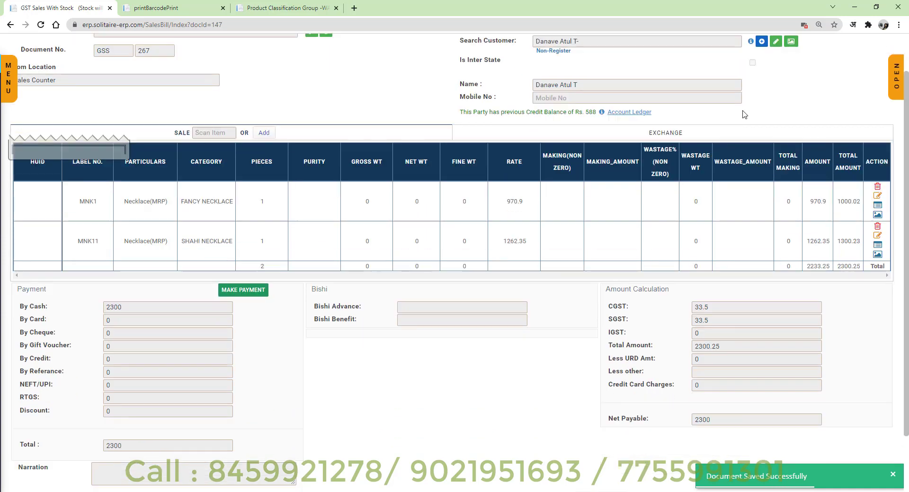
pyautogui.scroll(1, 744, 114)
# - Find the item-wise reports and open Item Wise Stock Summary Report and Item Wise Label Details in separate browser tabs
pyautogui.click(898, 85)
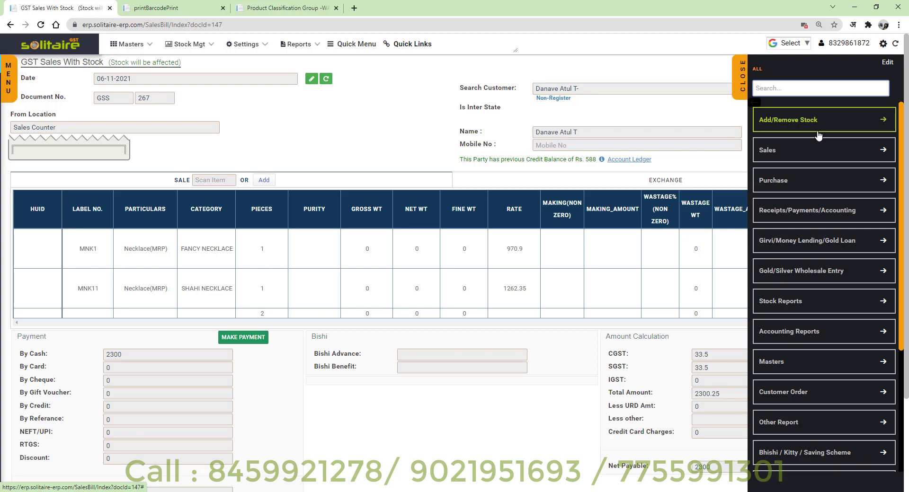
pyautogui.write('Item ')
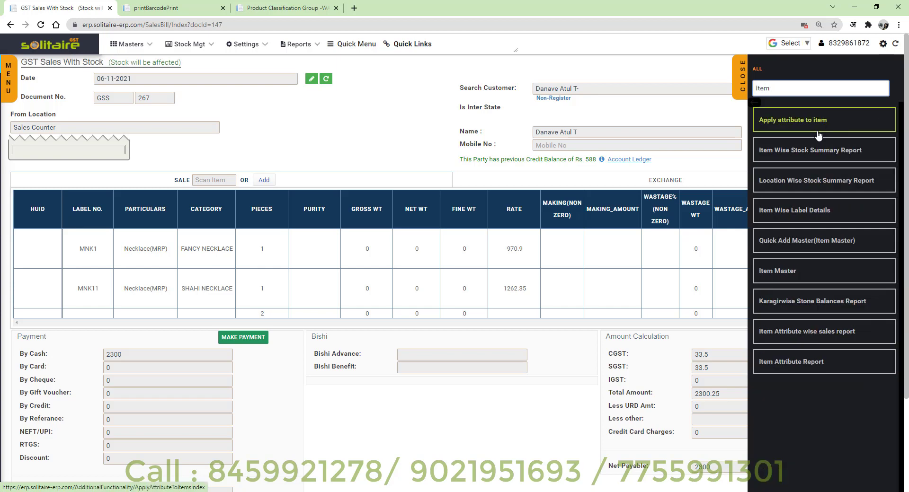
pyautogui.write('Wi')
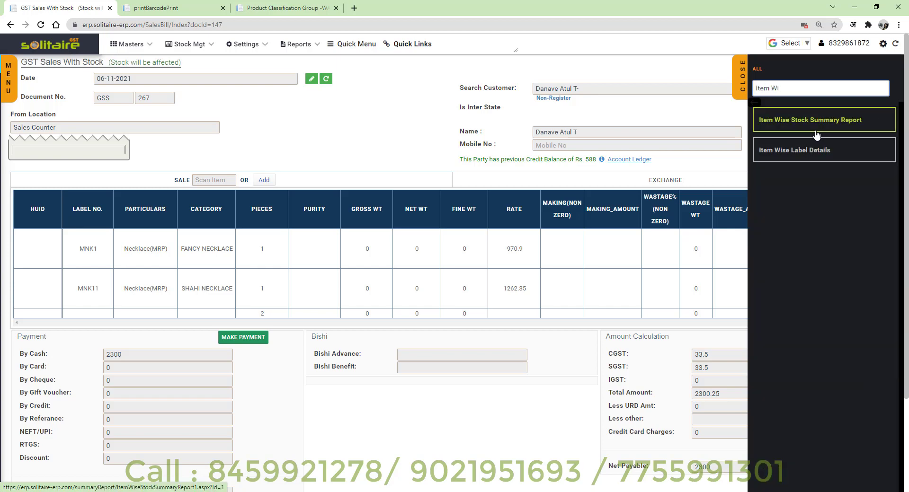
pyautogui.click(808, 121)
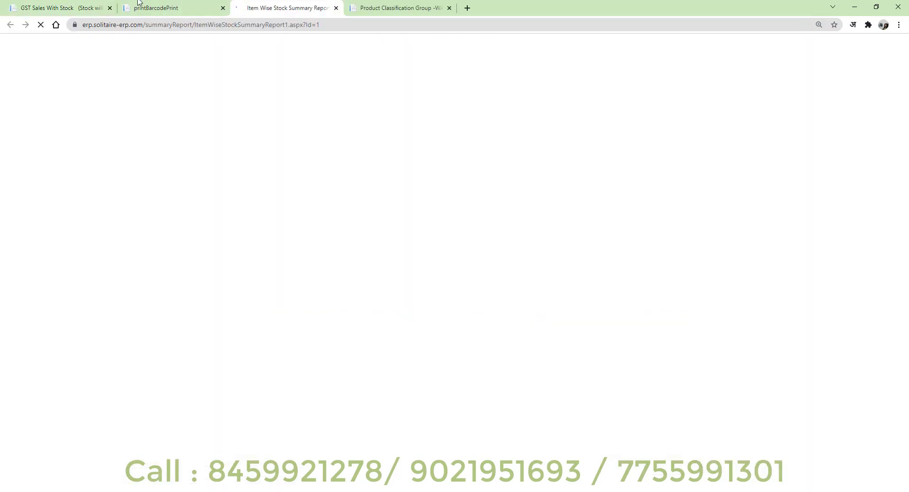
pyautogui.click(69, 13)
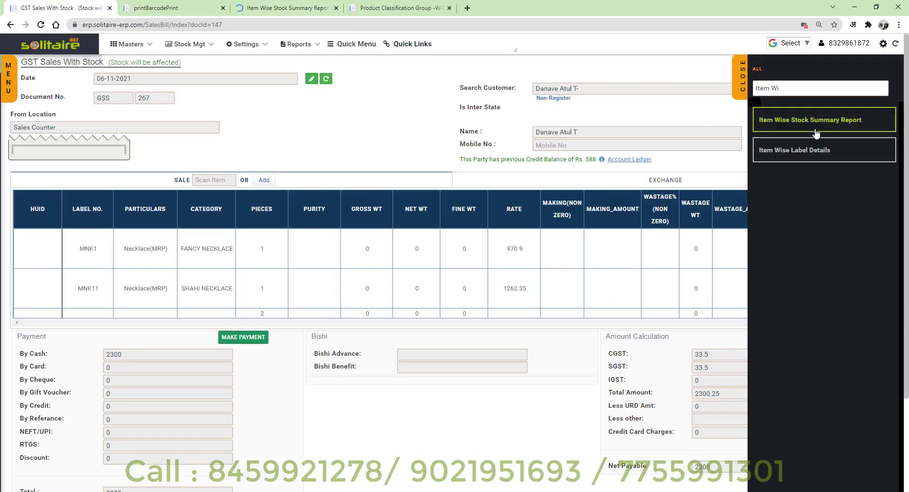
pyautogui.click(797, 156)
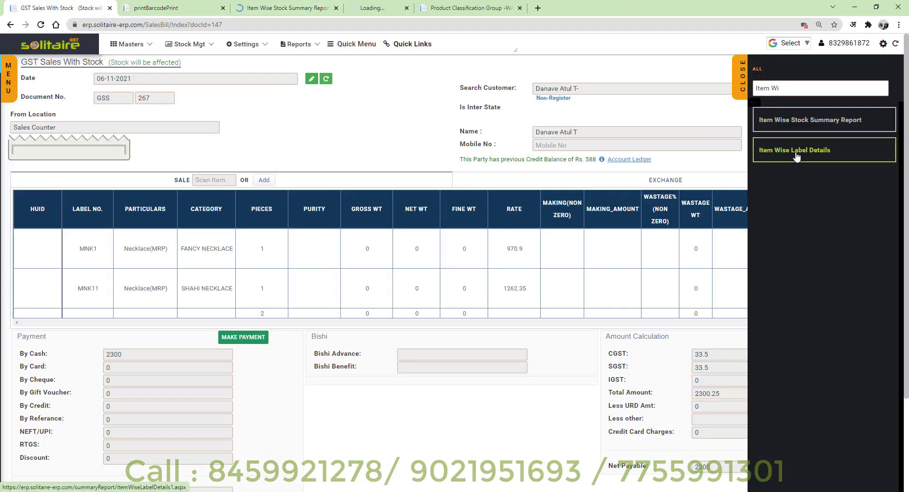
# - Search for the Stock Position report and open it in a new browser tab
pyautogui.tripleClick(793, 91)
pyautogui.write('Stok')
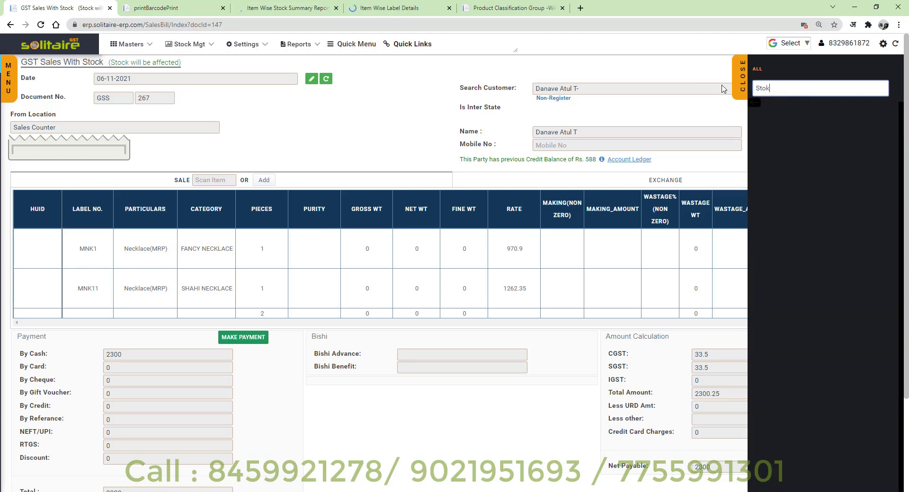
pyautogui.write('c')
pyautogui.press('BackSpace')
pyautogui.press('BackSpace')
pyautogui.write('ck Po')
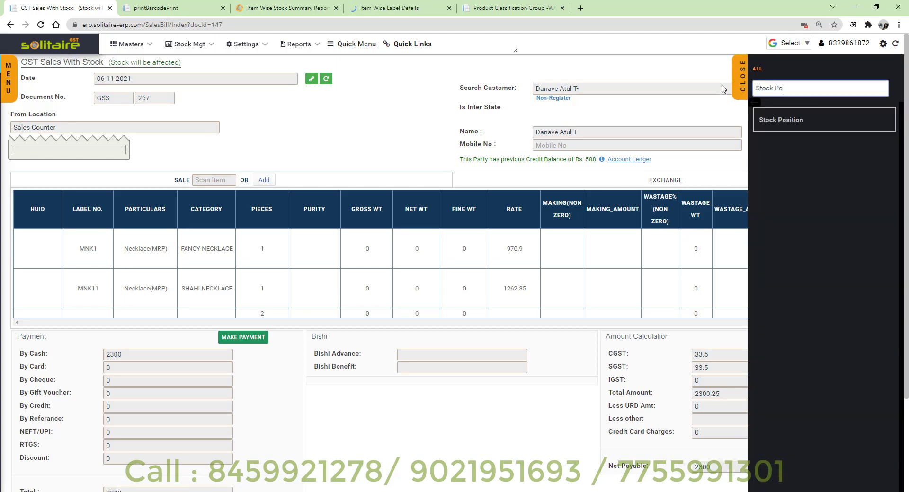
pyautogui.keyDown('ctrl'); pyautogui.click(795, 124); pyautogui.keyUp('ctrl')
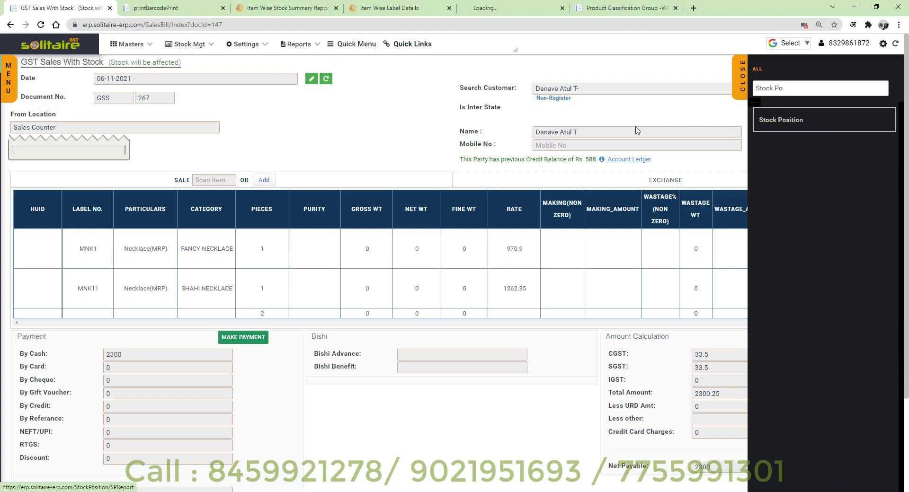
# - Search for the Tag Value Report(In Stock) and open it in a new browser tab
pyautogui.tripleClick(789, 88)
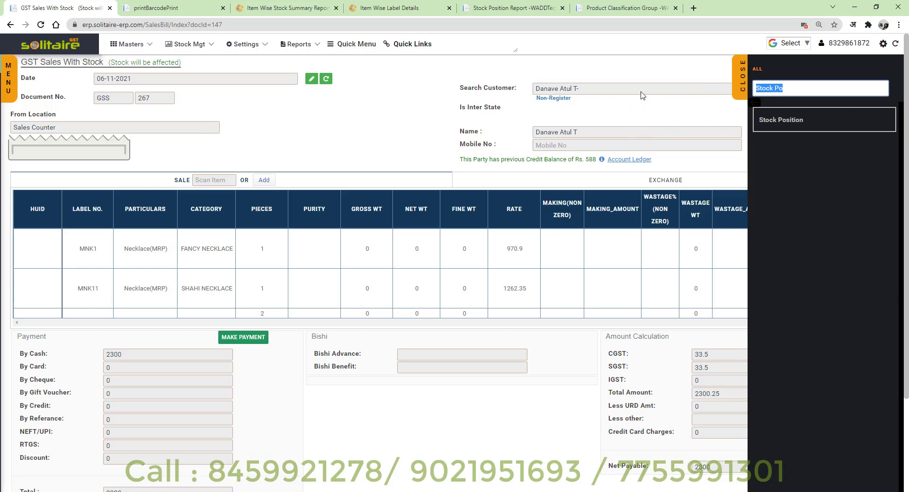
pyautogui.write('Tag V')
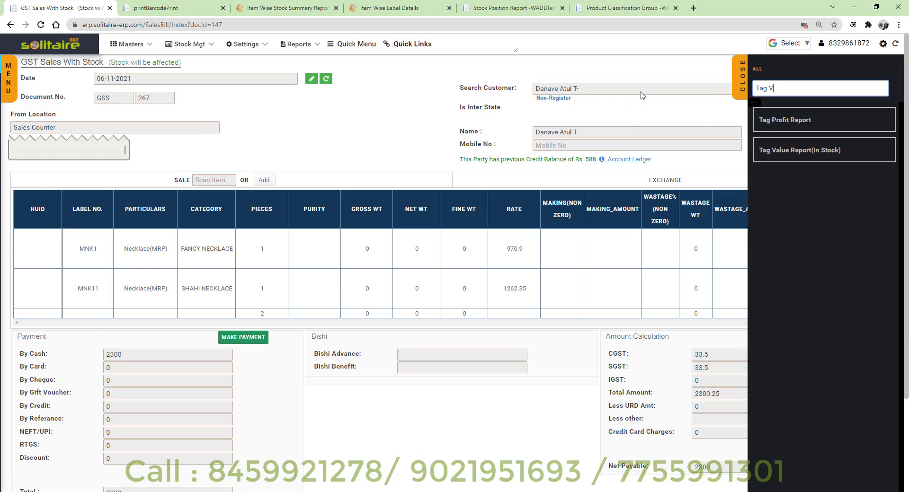
pyautogui.write('a')
pyautogui.middleClick(790, 124)
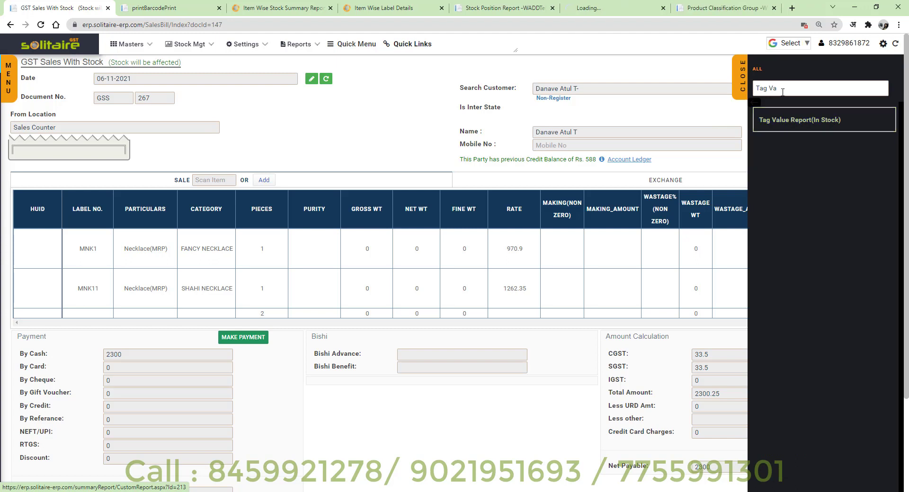
# - Search for the Tag Profit Report and open it in a new browser tab
pyautogui.click(779, 86)
pyautogui.press('BackSpace')
pyautogui.press('BackSpace')
pyautogui.write('P')
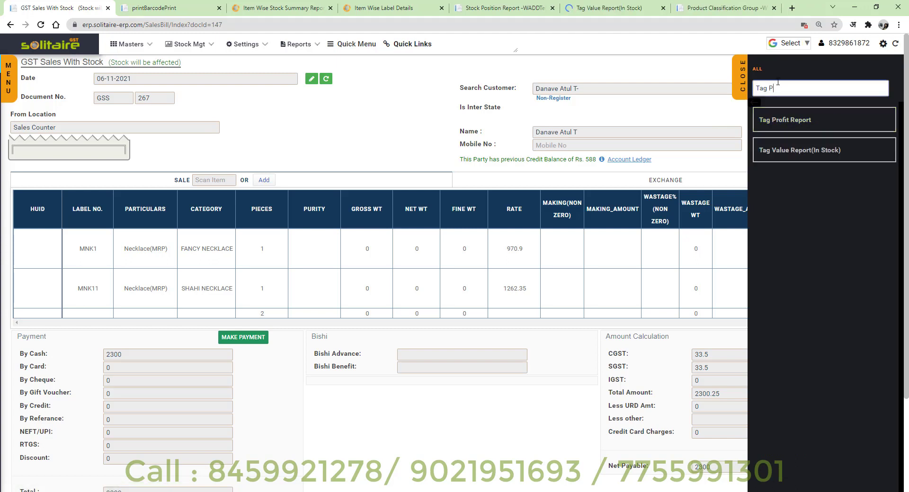
pyautogui.write('r')
pyautogui.middleClick(786, 125)
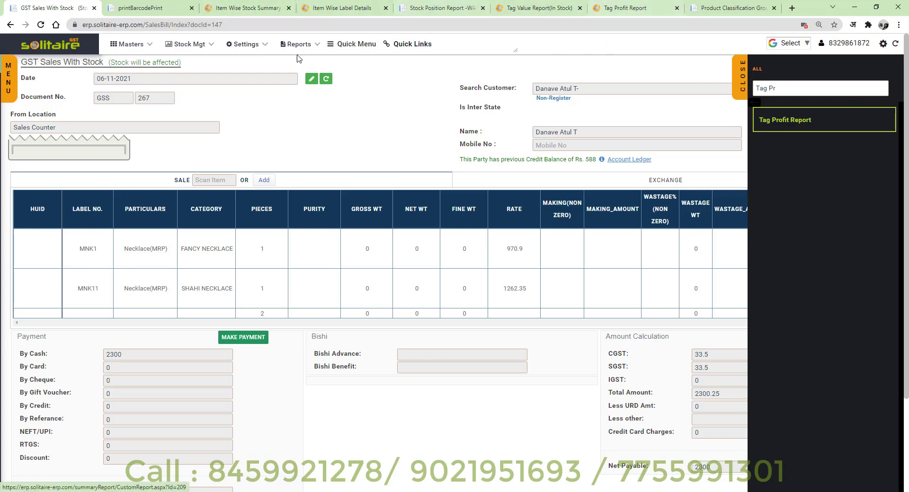
# - Switch to the Item Wise Stock Summary Report and set its date range from 01/11/2021 to 06/11/2021
pyautogui.click(246, 11)
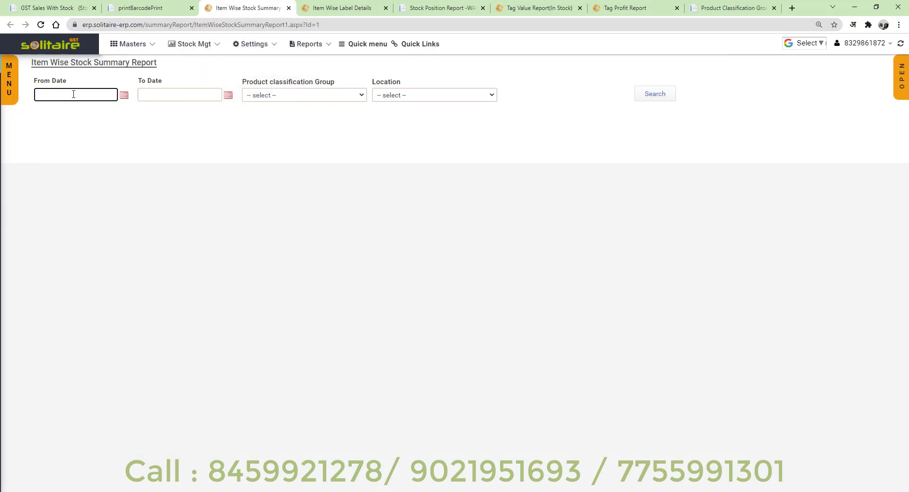
pyautogui.write('01/11/2021')
pyautogui.press('Tab')
pyautogui.write('06/11/2021')
pyautogui.press('Tab')
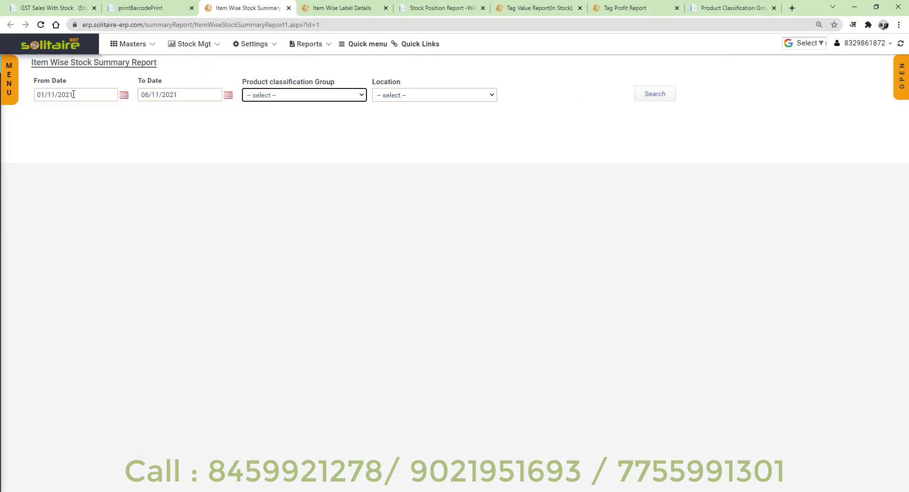
# - Change the stock summary report's From Date to 06/11/2021
pyautogui.hotkey('shift', 'Tab')
pyautogui.hotkey('shift', 'Tab')
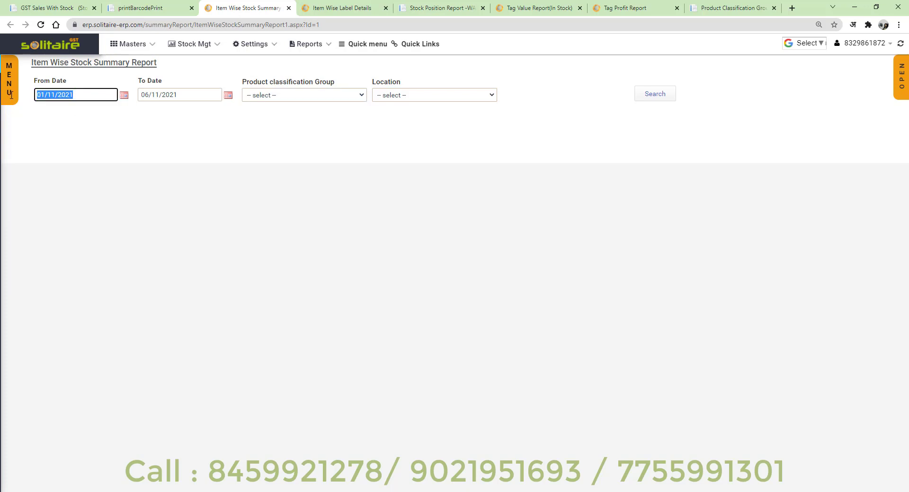
pyautogui.press('BackSpace')
pyautogui.write('06/11/2021')
pyautogui.press('Tab')
pyautogui.press('Tab')
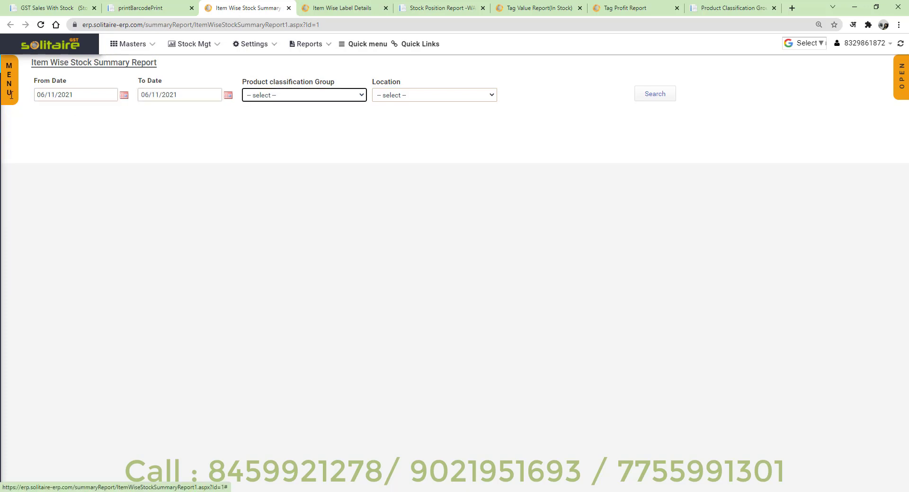
# - Run the stock summary report for the MRP ITEMS product classification group at the Sales Counter location
pyautogui.press('Down')
pyautogui.press('Tab')
pyautogui.press('Down')
pyautogui.press('Tab')
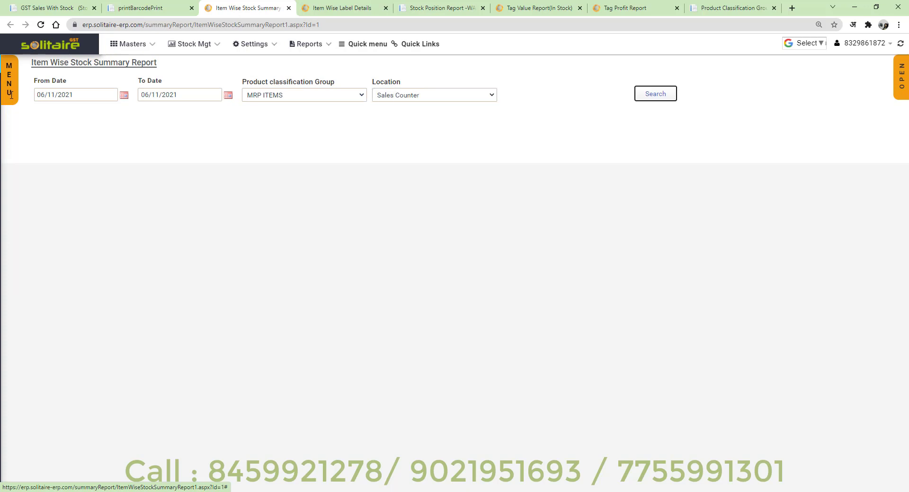
pyautogui.press('Return')
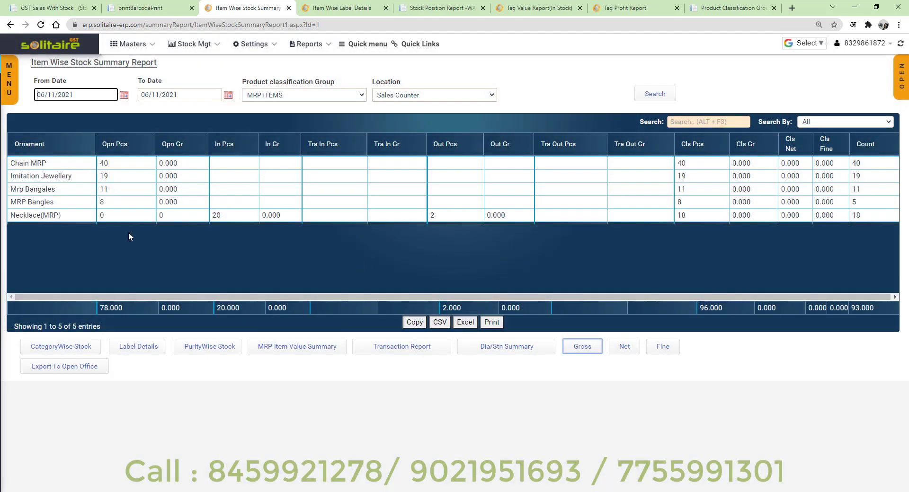
# - Look through the MRP ornament rows in the stock summary, from Chain MRP down to Necklace(MRP)
pyautogui.click(63, 165)
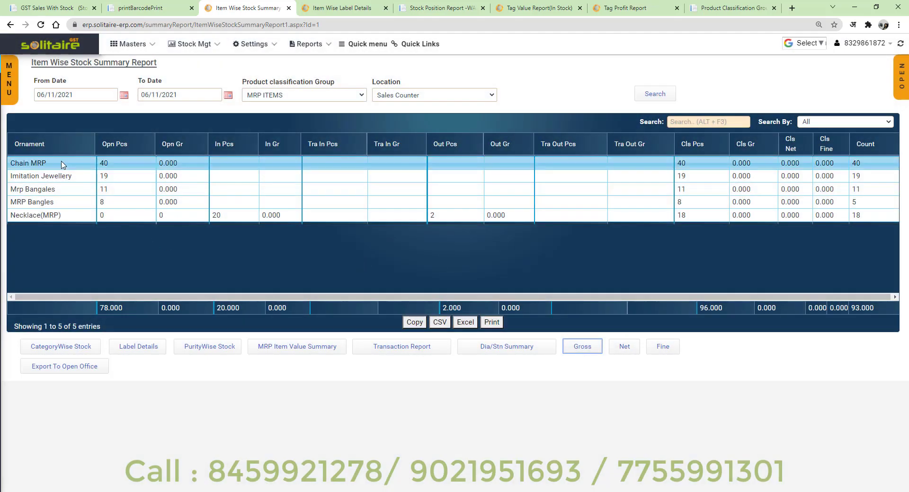
pyautogui.press('Down')
pyautogui.press('Down')
pyautogui.press('Down')
pyautogui.press('Up')
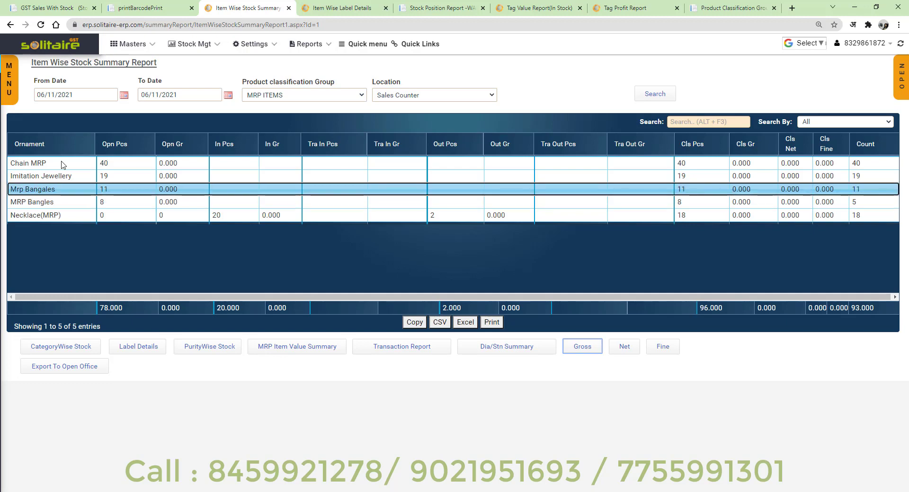
pyautogui.press('Down')
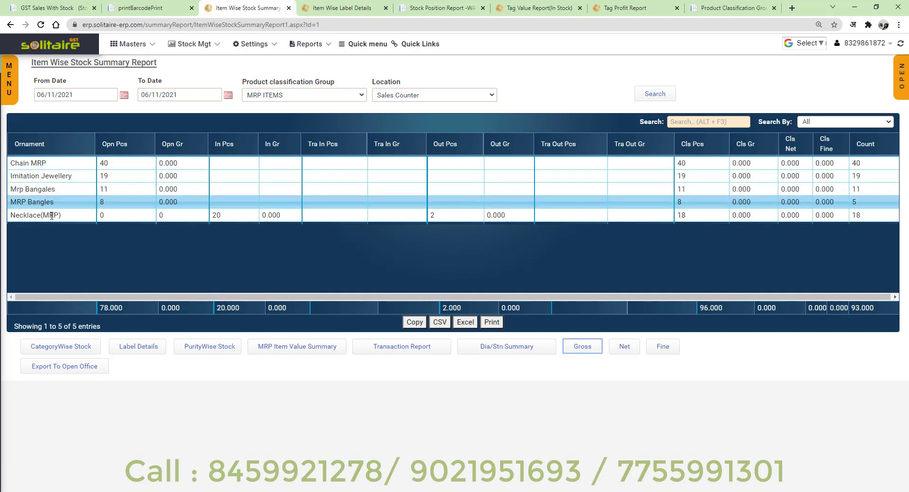
pyautogui.press('Down')
pyautogui.press('Up')
# - Select the Necklace(MRP) row and examine its opening, inward, outward and closing piece counts
pyautogui.click(70, 216)
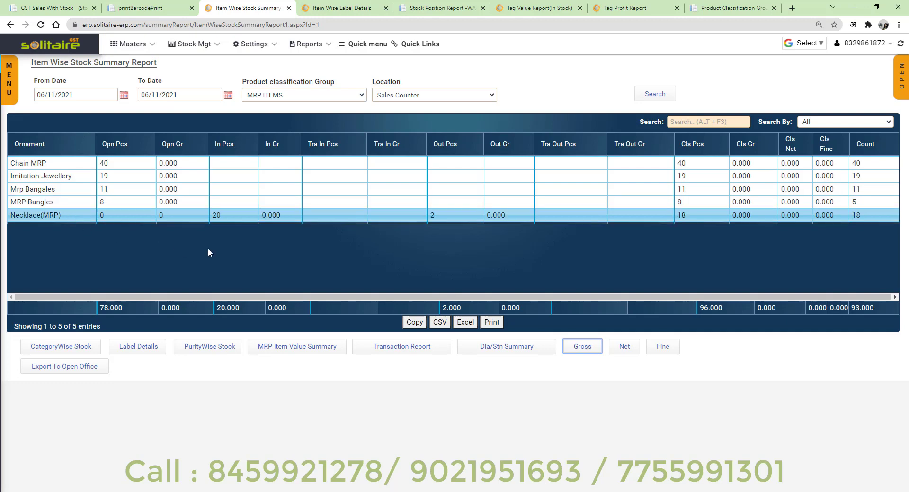
pyautogui.doubleClick(160, 216)
pyautogui.doubleClick(212, 216)
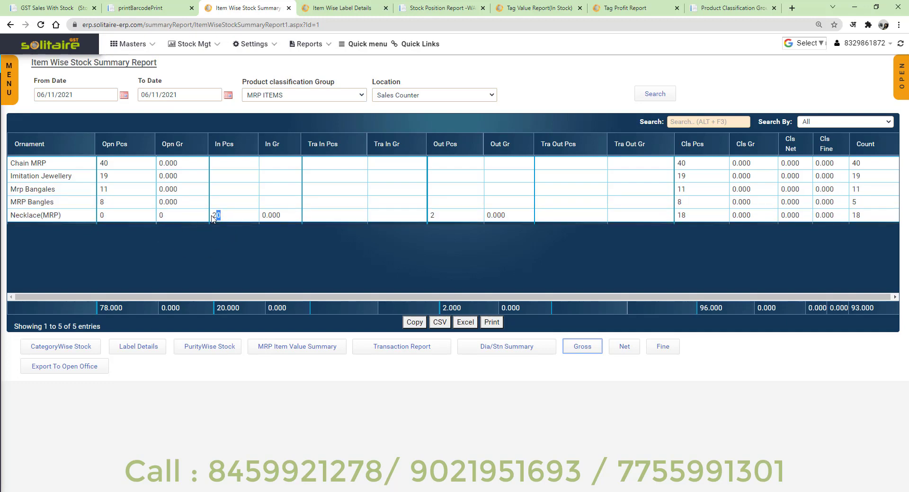
pyautogui.doubleClick(431, 218)
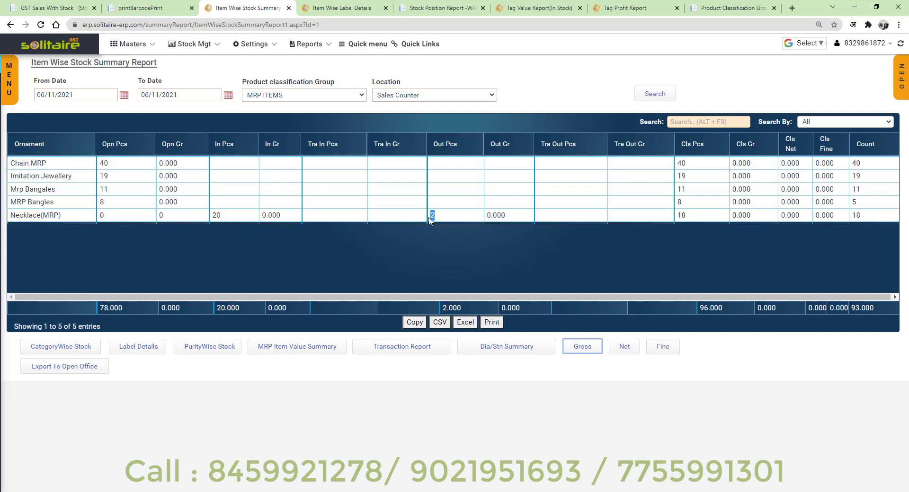
pyautogui.doubleClick(687, 216)
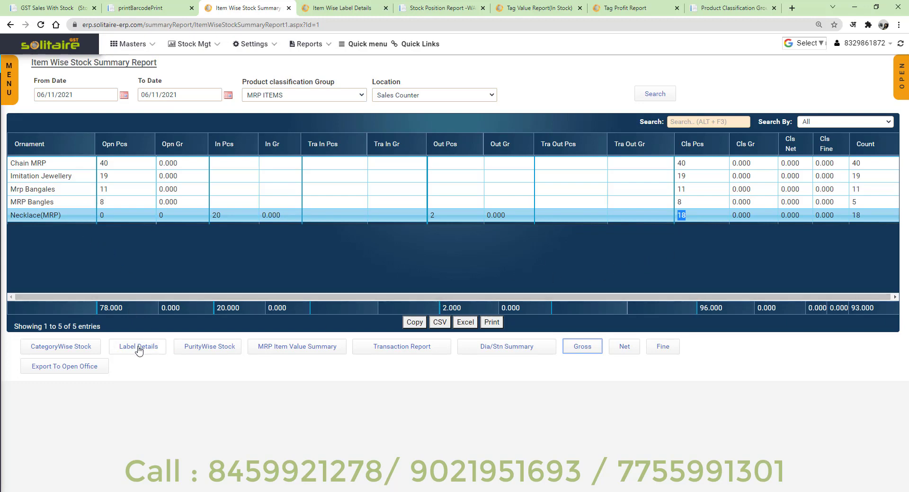
# - Open the category-wise stock for Necklace(MRP) and check the FANCY NECKLACE and SHAHI NECKLACE rows
pyautogui.click(63, 353)
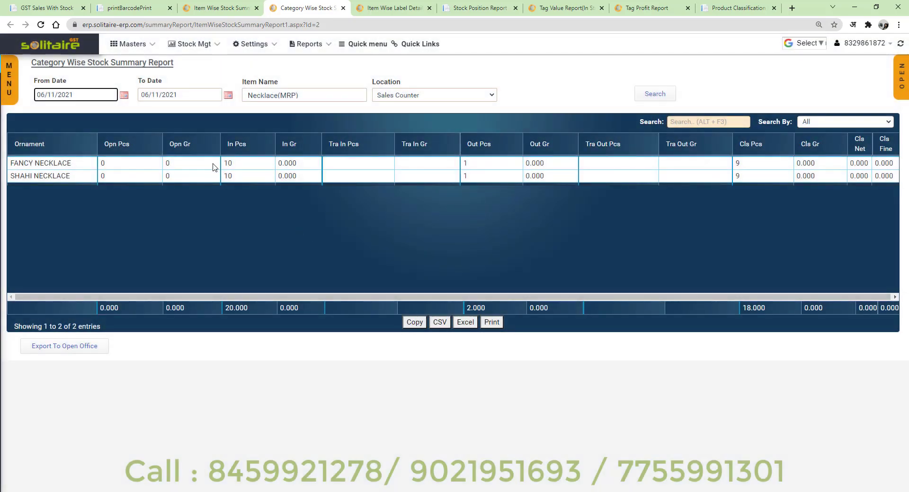
pyautogui.click(213, 167)
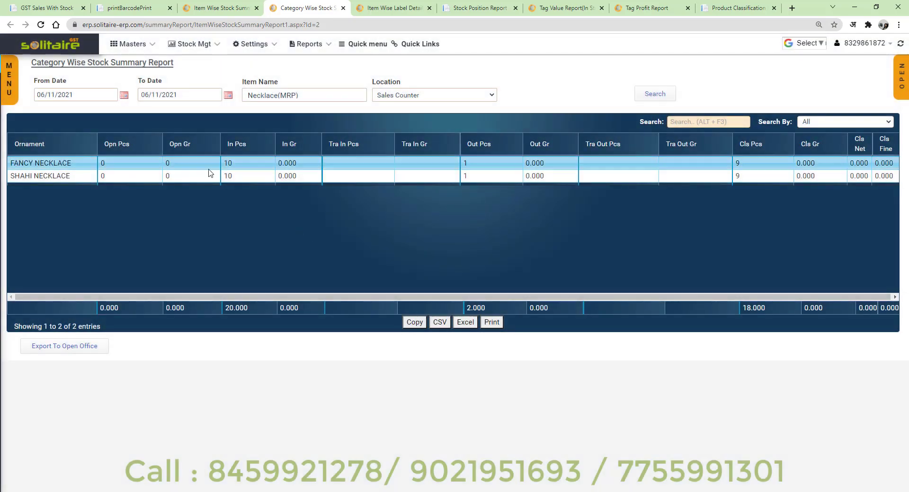
pyautogui.click(208, 180)
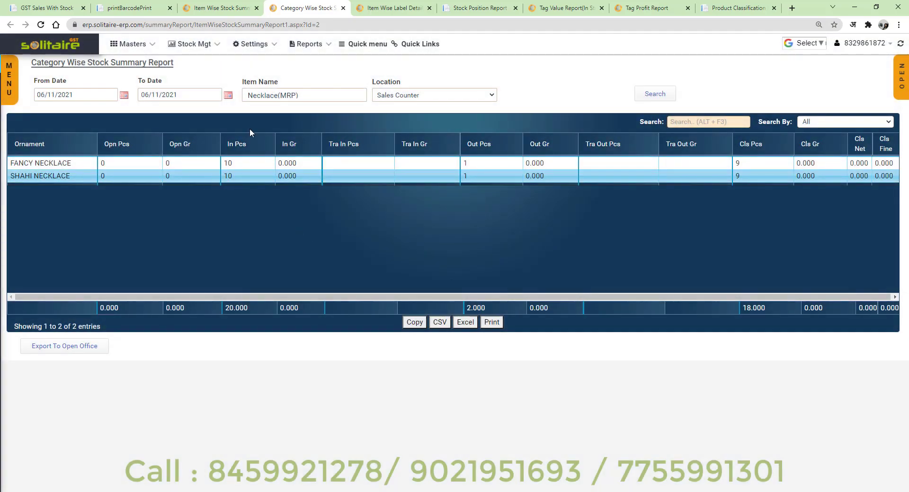
# - Return to the Item Wise Stock Summary Report, open the Necklace(MRP) label details and review the labels' categories and rates
pyautogui.click(232, 11)
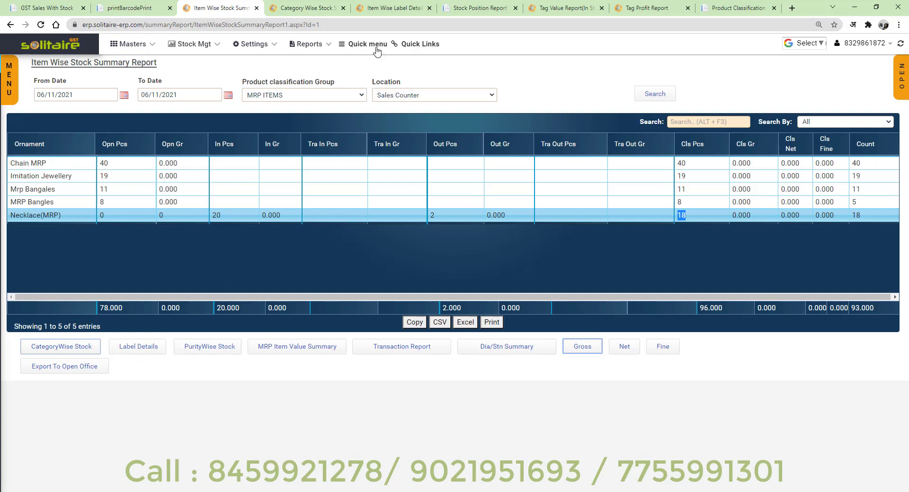
pyautogui.click(144, 353)
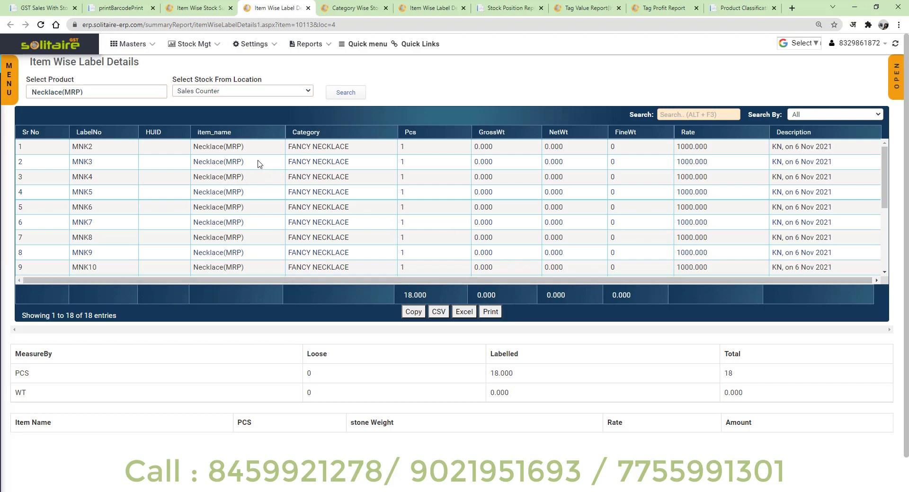
pyautogui.click(335, 151)
pyautogui.click(694, 163)
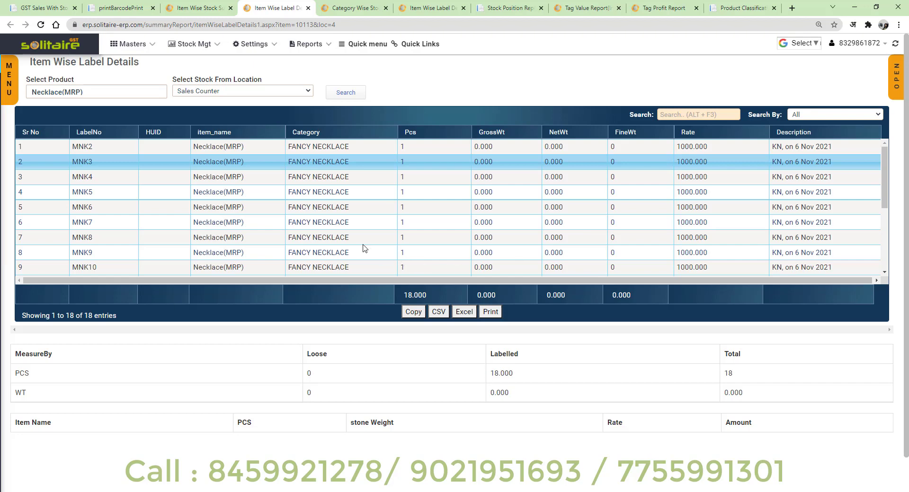
pyautogui.click(351, 235)
pyautogui.scroll(-3, 368, 225)
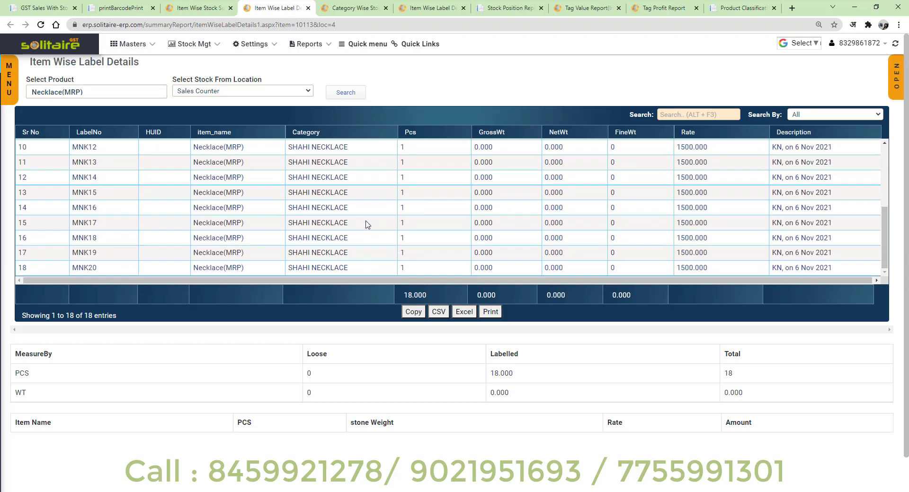
pyautogui.scroll(3, 368, 225)
pyautogui.scroll(-3, 367, 224)
pyautogui.scroll(3, 245, 238)
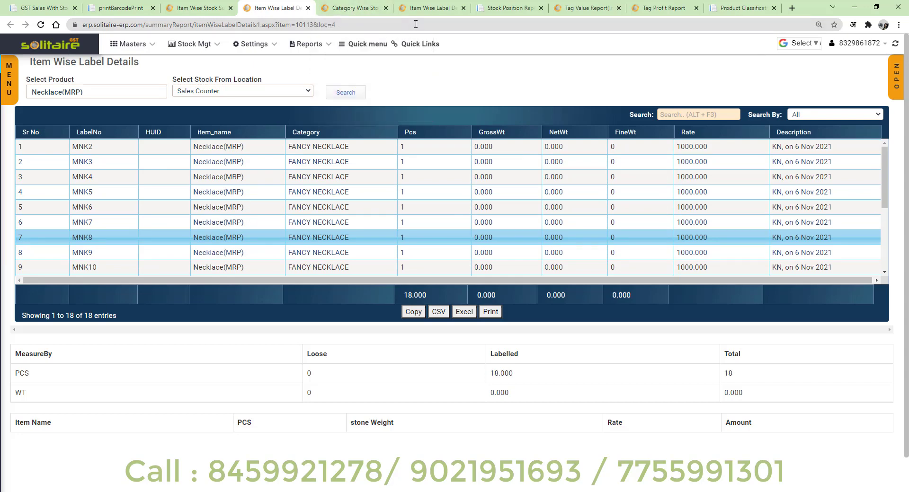
# - Switch to the Tag Profit Report and run it with both From Date and To Date set to 06/11/2021
pyautogui.click(367, 11)
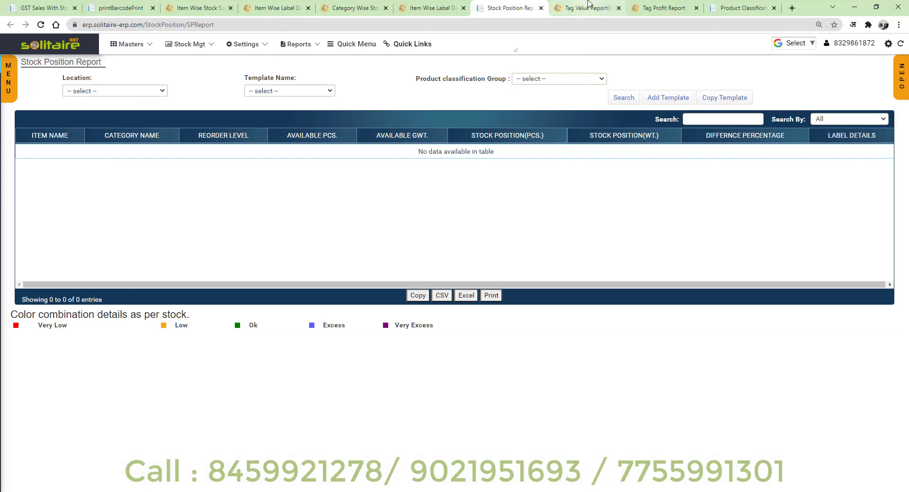
pyautogui.click(659, 12)
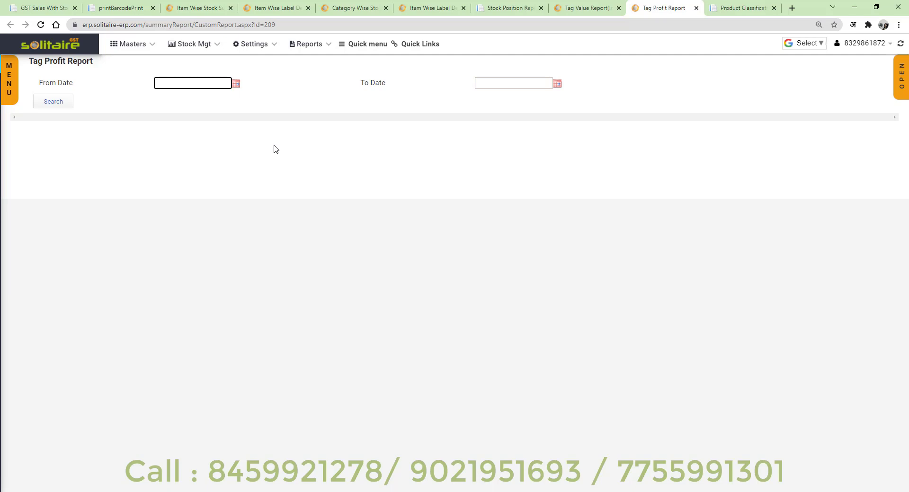
pyautogui.press('Tab')
pyautogui.press('Tab')
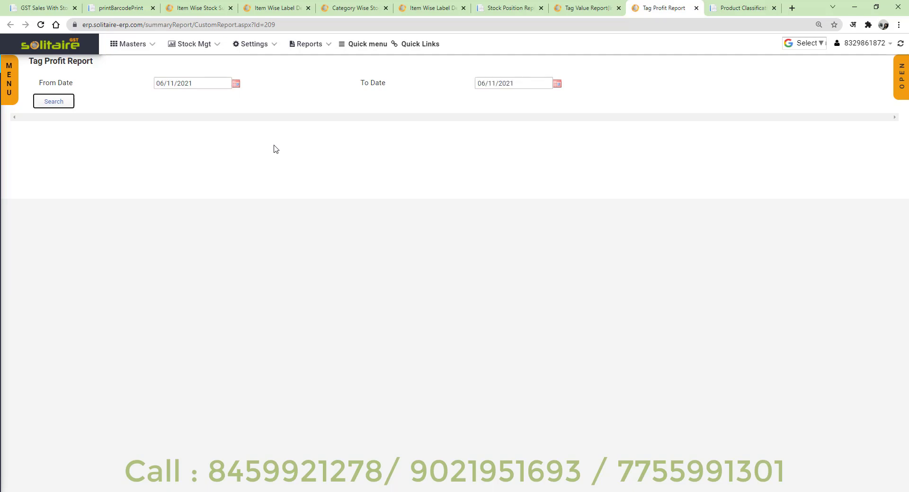
pyautogui.press('Return')
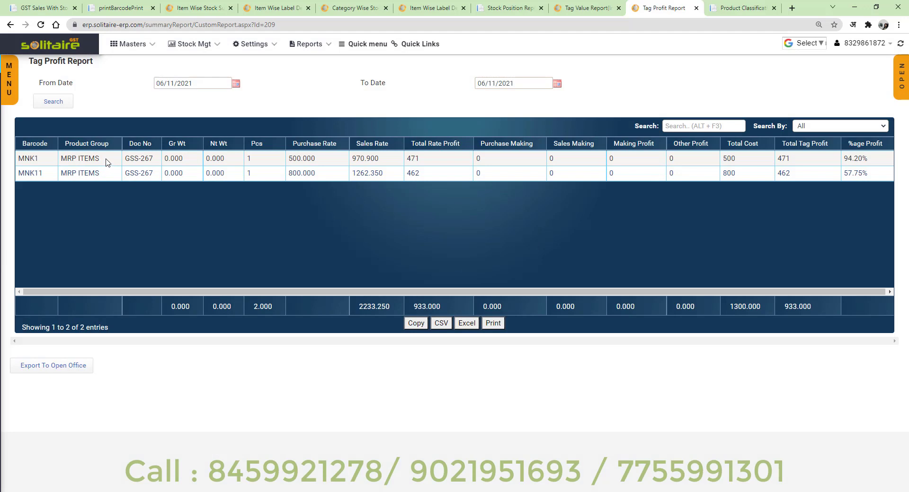
# - Examine the purchase rate, sales rate, total rate profit and profit percentage of barcode MNK1
pyautogui.click(107, 163)
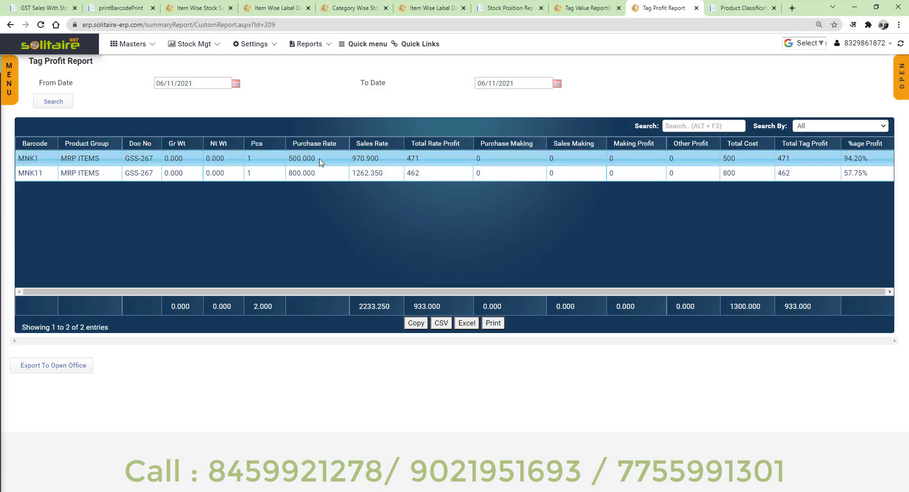
pyautogui.moveTo(315, 159); pyautogui.dragTo(288, 159)
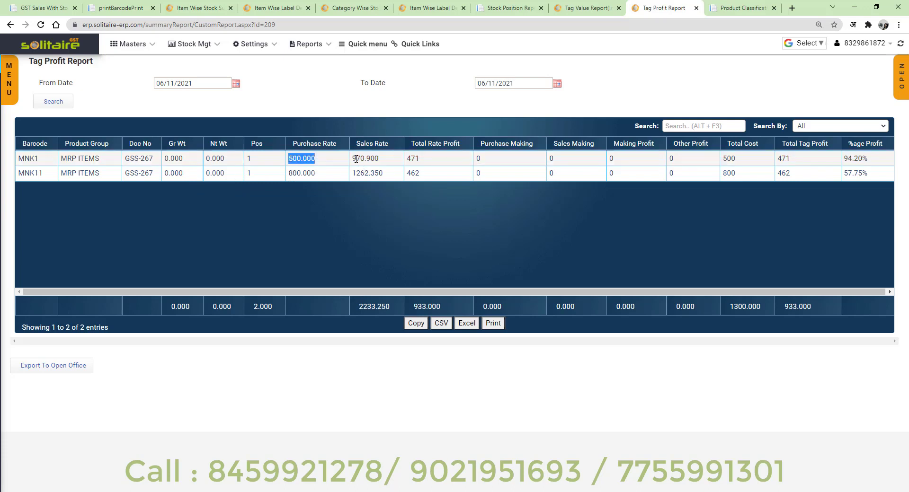
pyautogui.moveTo(353, 159); pyautogui.dragTo(378, 159)
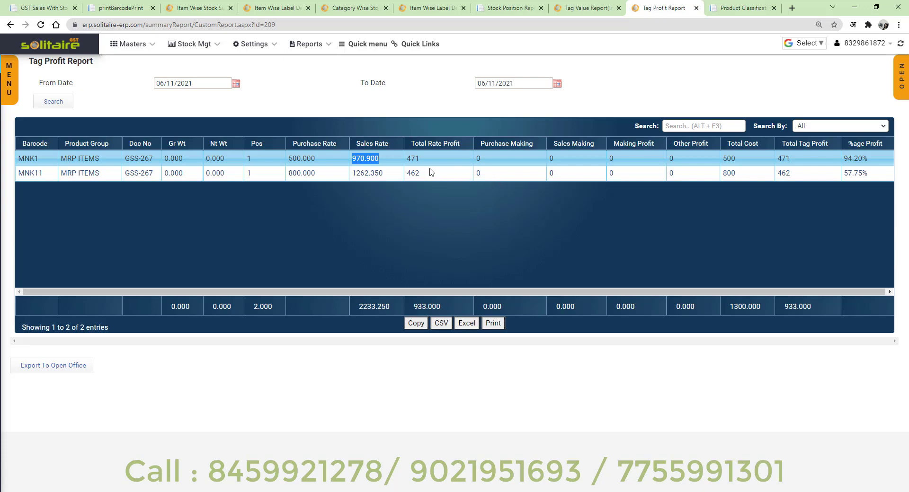
pyautogui.doubleClick(413, 160)
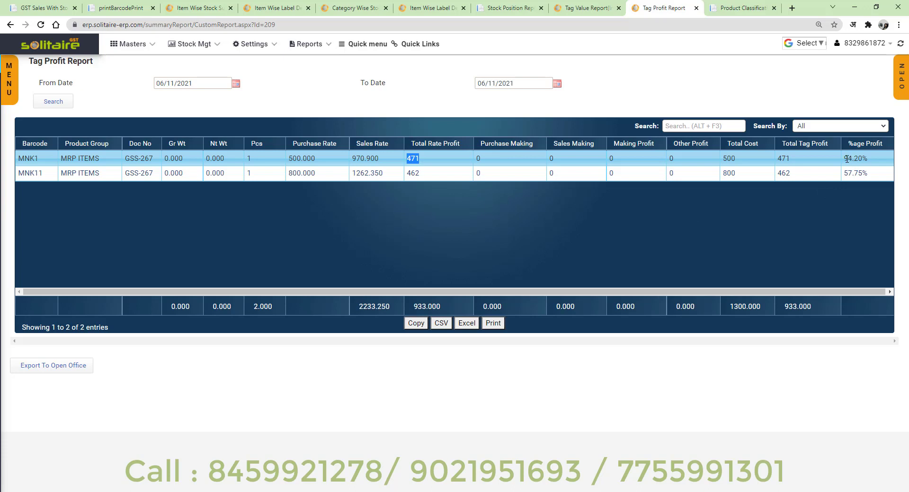
pyautogui.moveTo(844, 159); pyautogui.dragTo(864, 159)
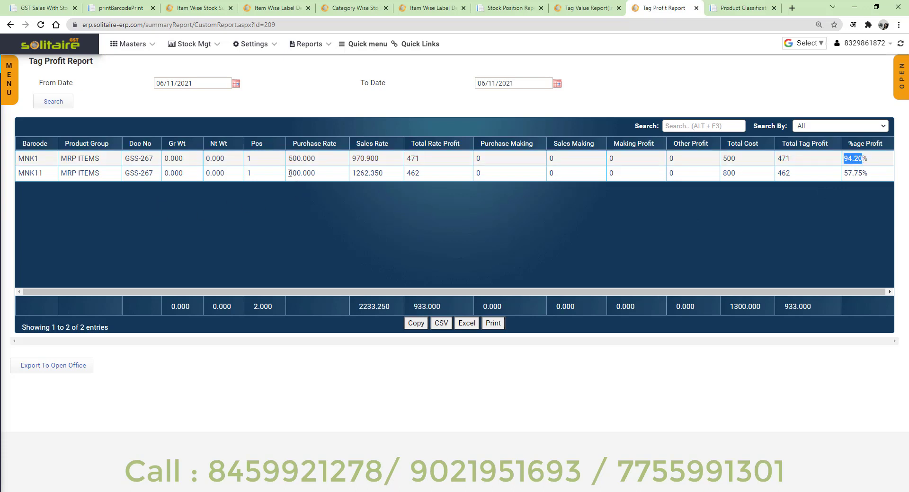
# - Examine the purchase rate, sales rate, total tag profit and profit percentage of barcode MNK11
pyautogui.moveTo(289, 173); pyautogui.dragTo(384, 179)
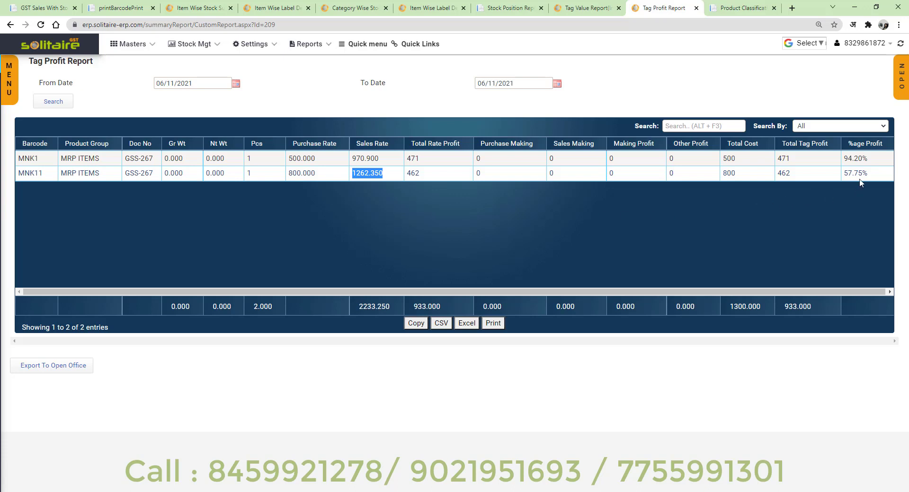
pyautogui.click(786, 174)
pyautogui.doubleClick(786, 175)
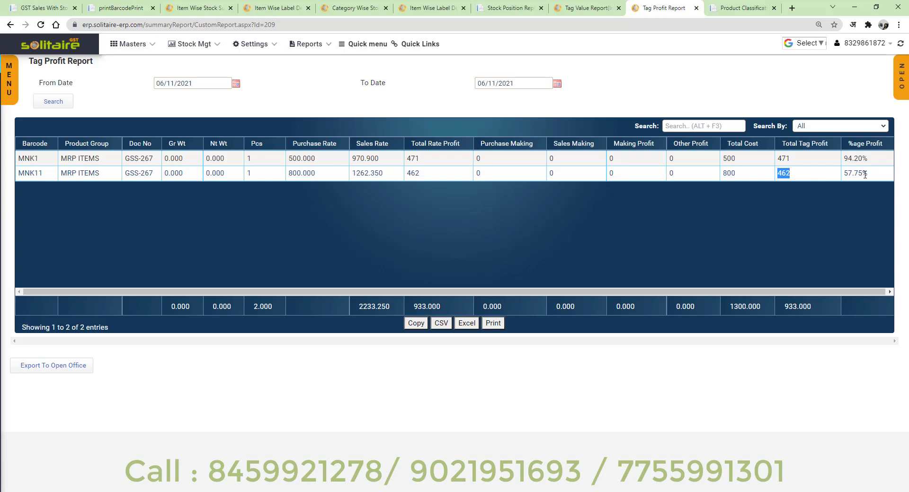
pyautogui.moveTo(867, 174); pyautogui.dragTo(841, 175)
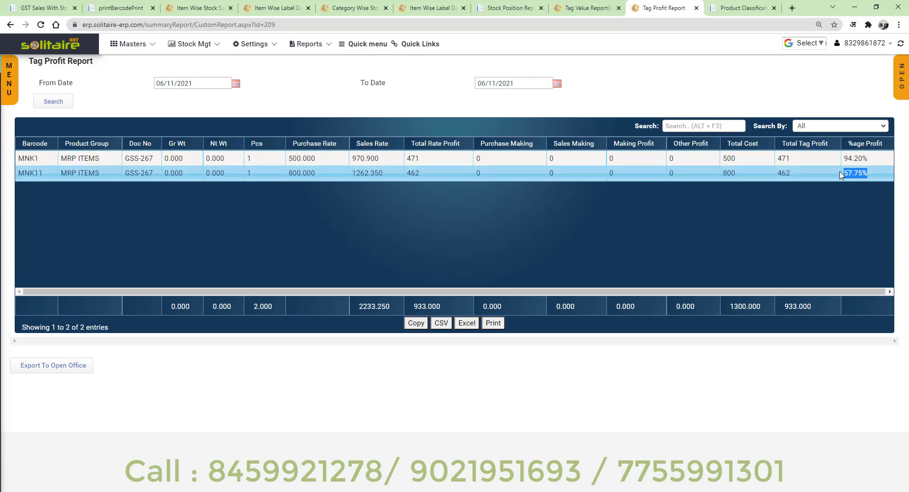
pyautogui.click(796, 209)
# - Switch to the Tag Value Report(In Stock) and run it
pyautogui.click(589, 8)
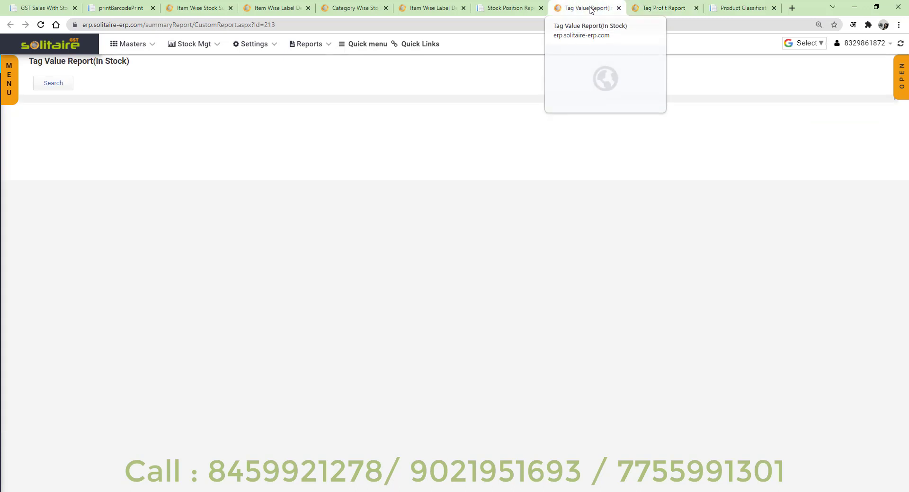
pyautogui.click(51, 84)
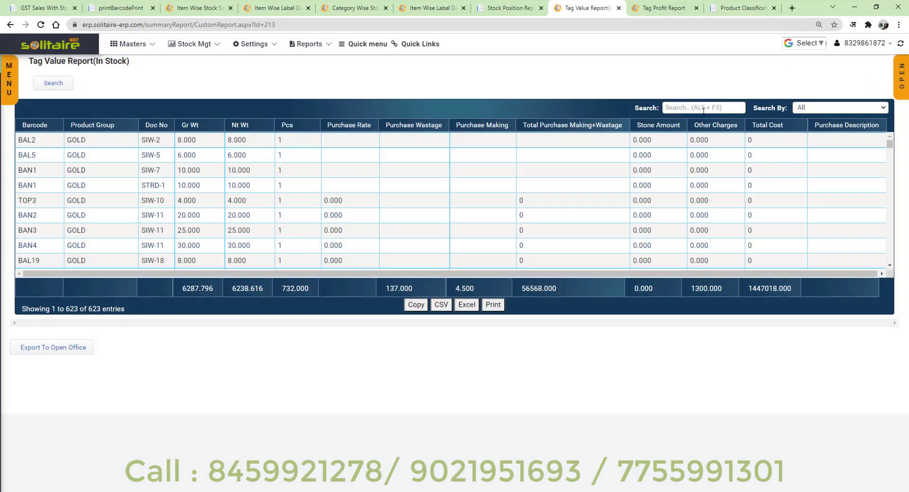
# - Try filtering the tag value list by "nec", then clear the filter text
pyautogui.click(704, 108)
pyautogui.write('neckl')
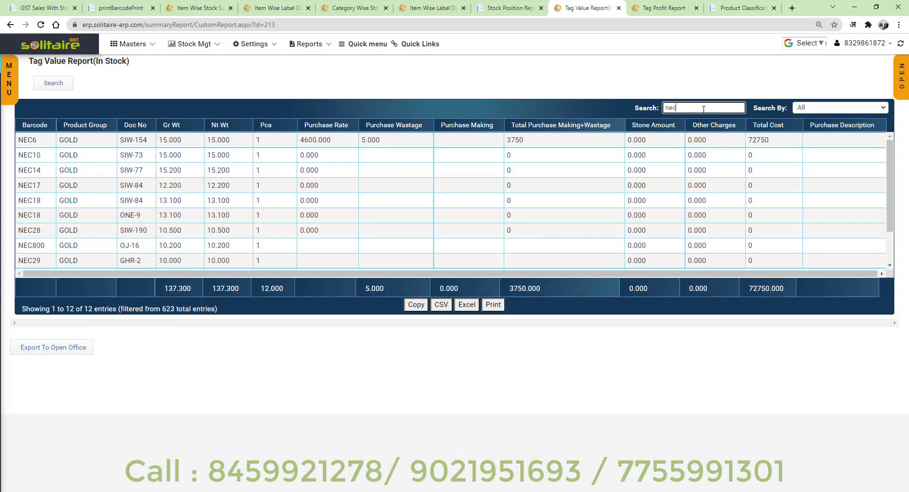
pyautogui.press('BackSpace')
pyautogui.press('BackSpace')
pyautogui.press('BackSpace')
pyautogui.press('BackSpace')
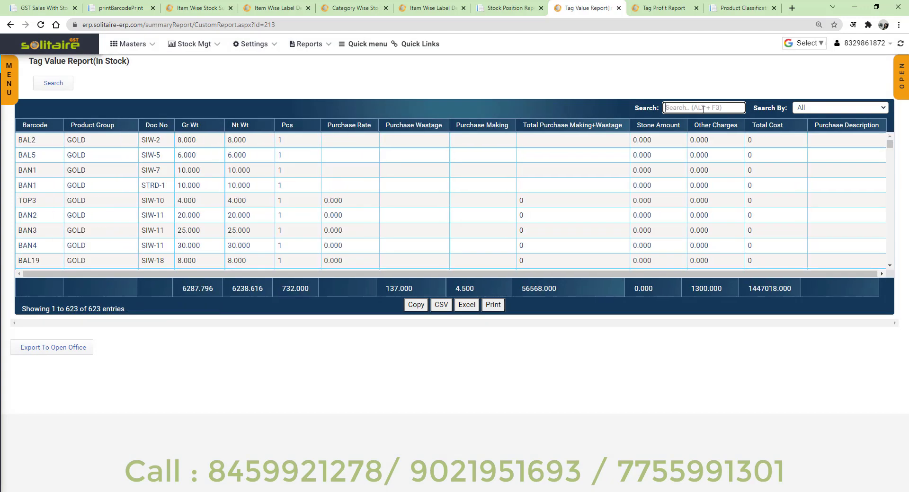
# - Filter the tag value list by "mrp" and review the purchase rates and costs of the MNK barcodes
pyautogui.write('mrp')
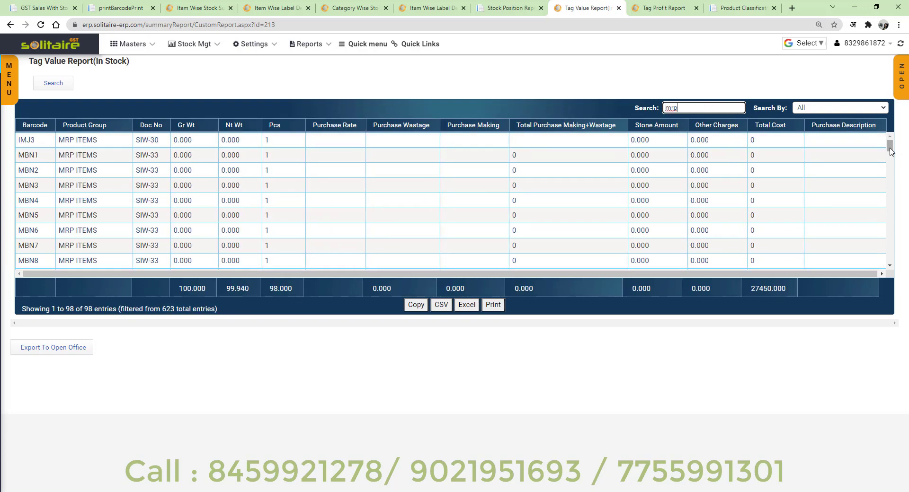
pyautogui.moveTo(890, 149); pyautogui.dragTo(892, 262)
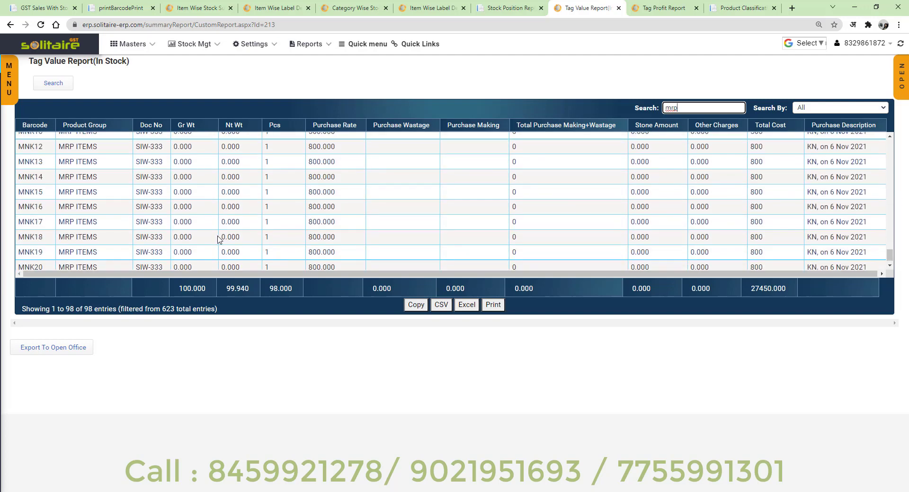
# - Compare the purchase rates of barcodes MNK2 to MNK10 with MNK12 to MNK20 and check the total cost of the listed MRP items
pyautogui.click(104, 224)
pyautogui.scroll(2, 105, 226)
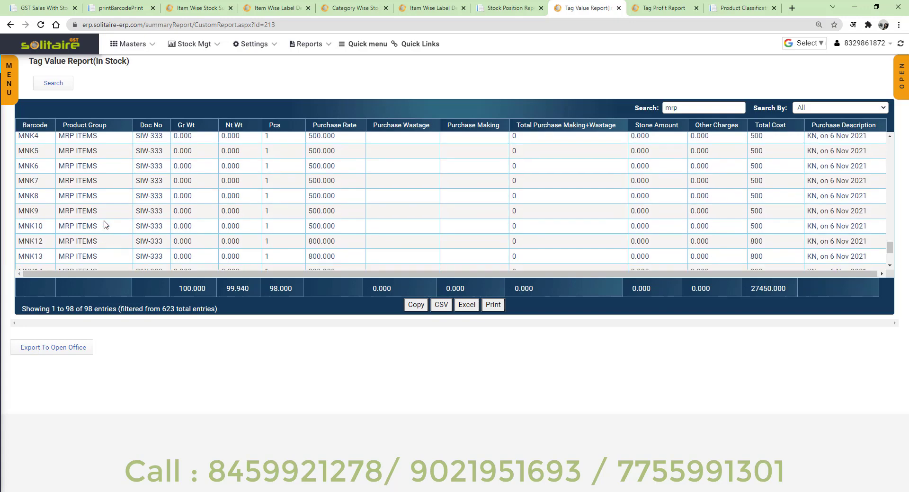
pyautogui.scroll(3, 105, 224)
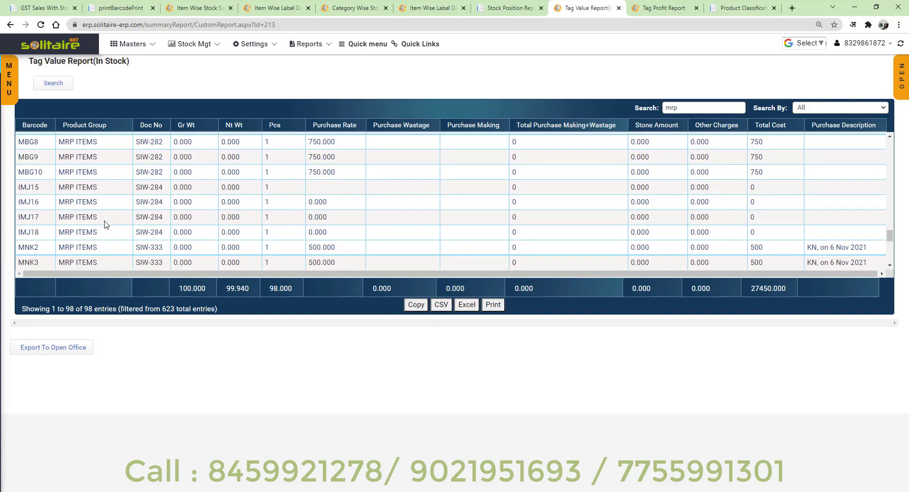
pyautogui.scroll(-1, 90, 219)
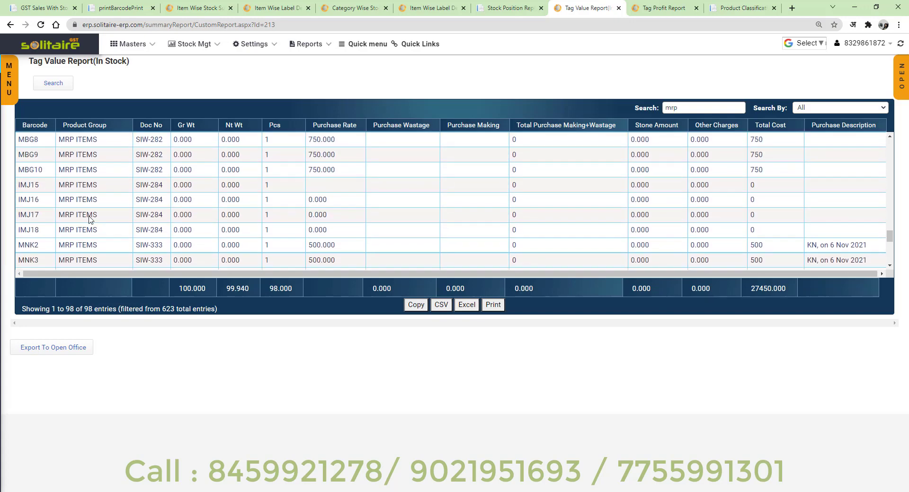
pyautogui.scroll(-1, 90, 219)
pyautogui.click(91, 217)
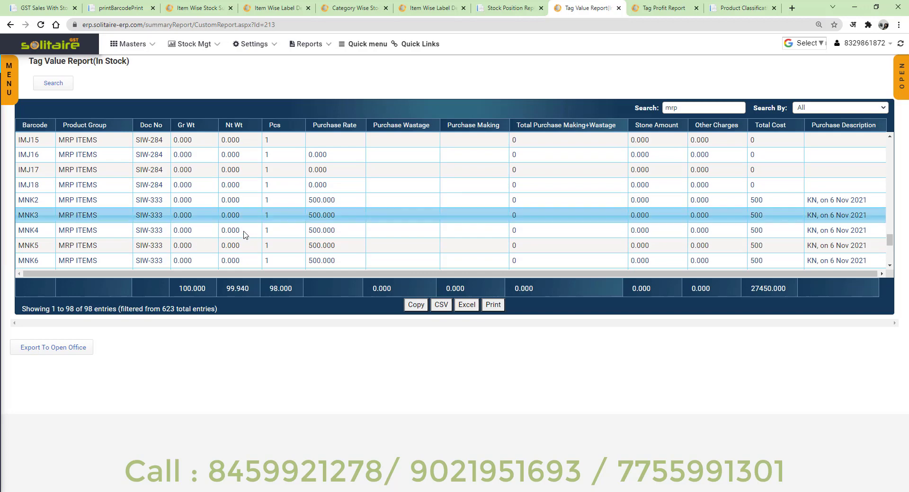
pyautogui.doubleClick(332, 217)
pyautogui.scroll(-4, 356, 232)
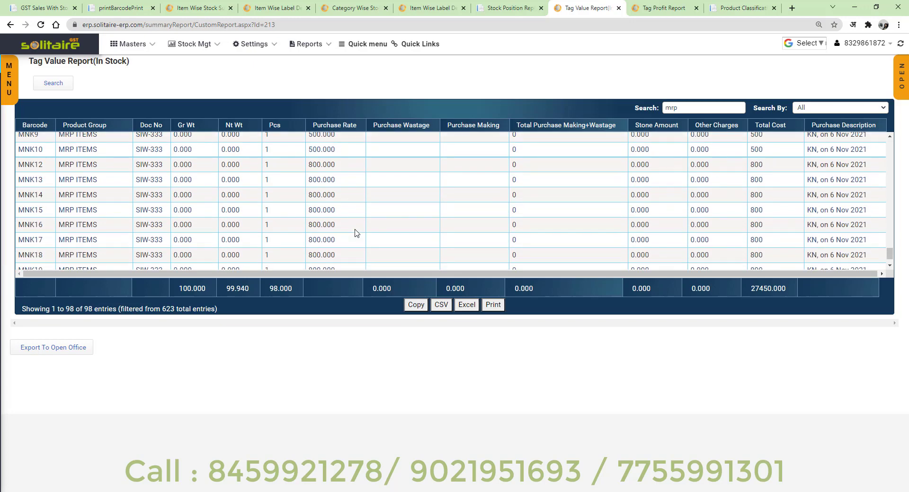
pyautogui.click(326, 205)
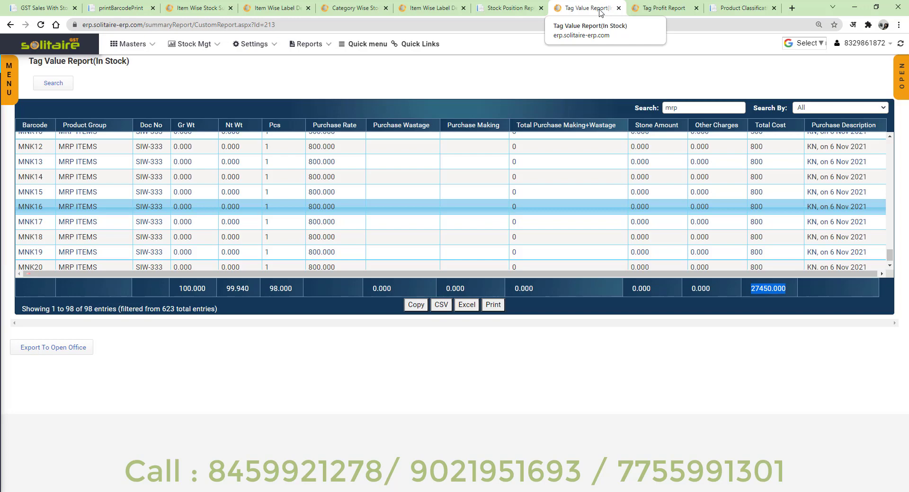
# - Run the Stock Position Report for location Sales Counter, template General Stock Limits and product classification group MRP ITEMS
pyautogui.click(505, 10)
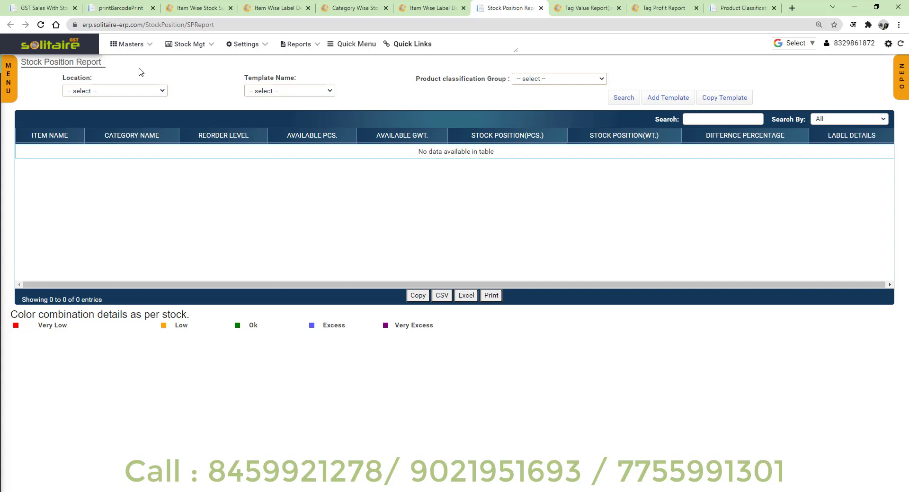
pyautogui.click(154, 93)
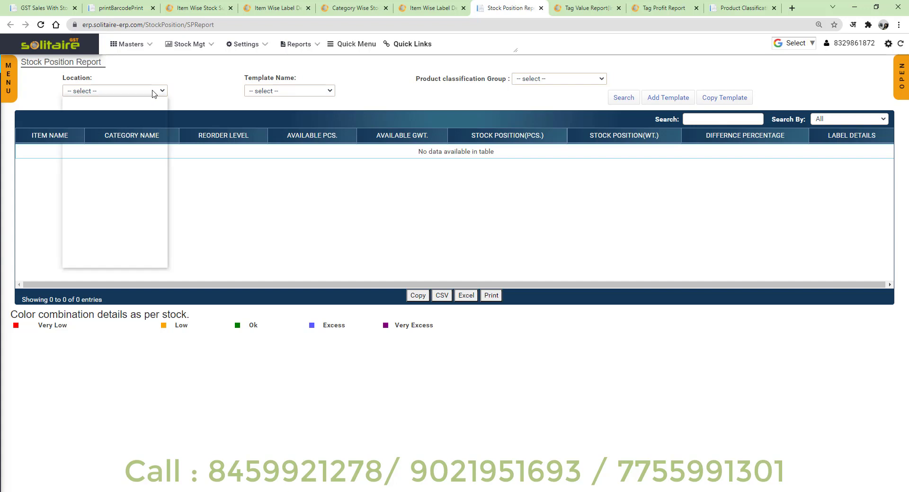
pyautogui.press('s')
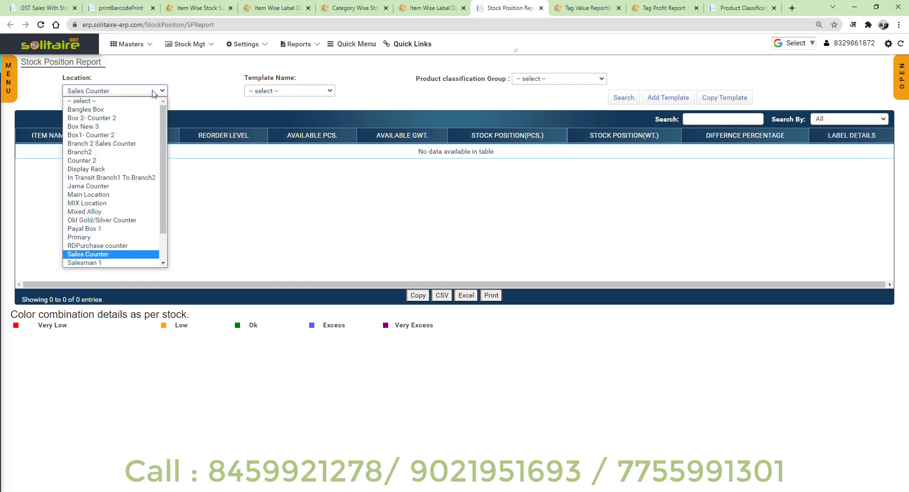
pyautogui.press('Return')
pyautogui.press('Tab')
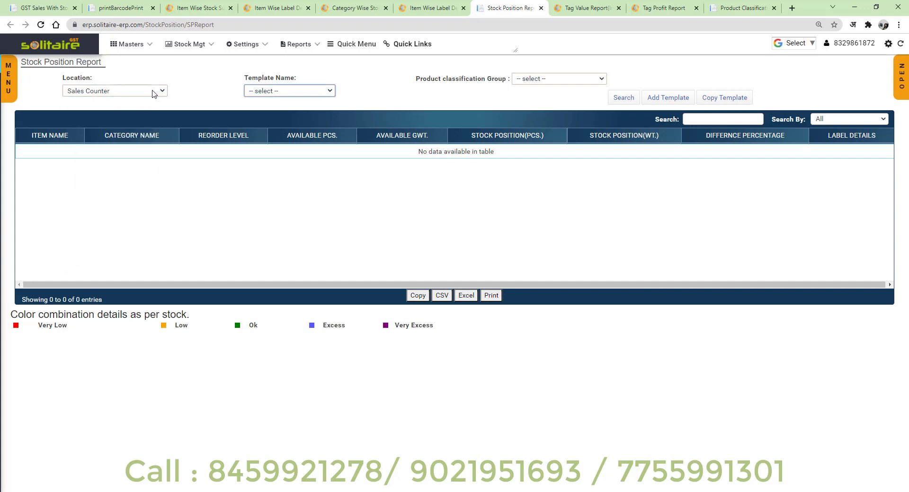
pyautogui.press('g')
pyautogui.press('Tab')
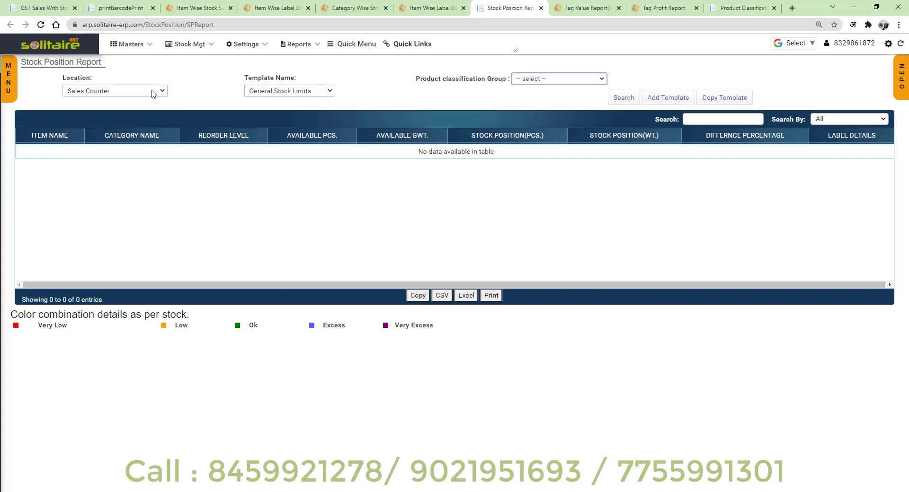
pyautogui.press('m')
pyautogui.press('Tab')
pyautogui.press('Return')
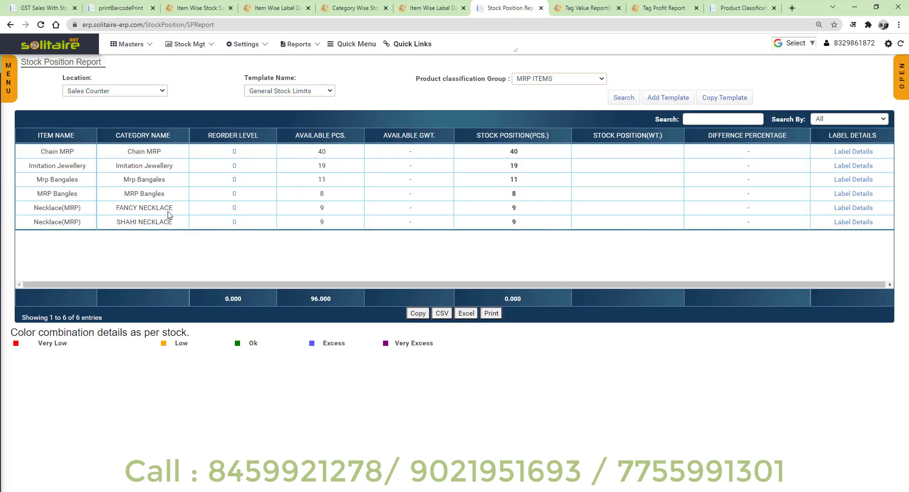
# - Set the reorder level of the FANCY NECKLACE category to 20
pyautogui.moveTo(331, 213); pyautogui.dragTo(316, 215)
pyautogui.click(235, 210)
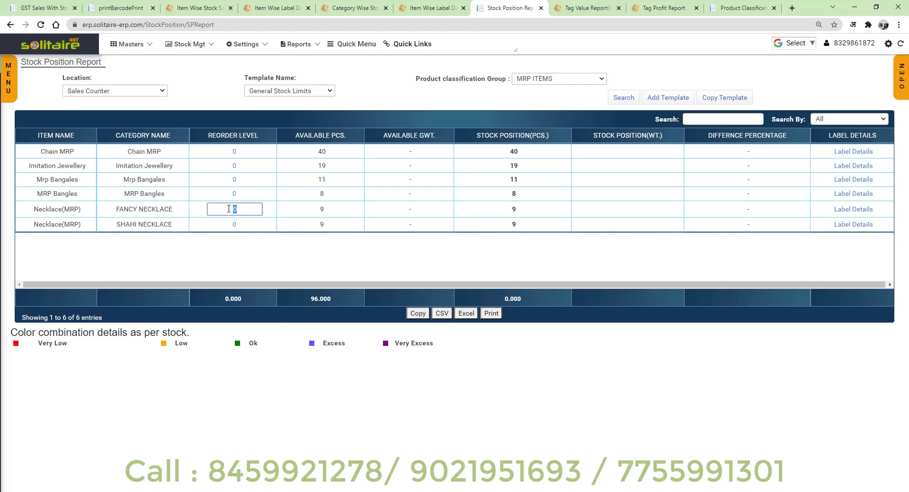
pyautogui.write('20')
pyautogui.press('Return')
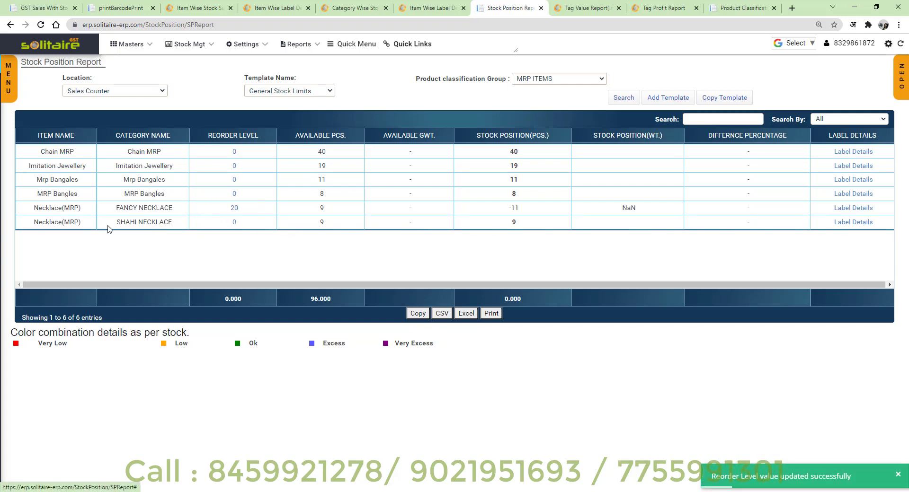
# - Set the reorder level of the SHAHI NECKLACE category to 5 and rerun the stock position report
pyautogui.click(235, 223)
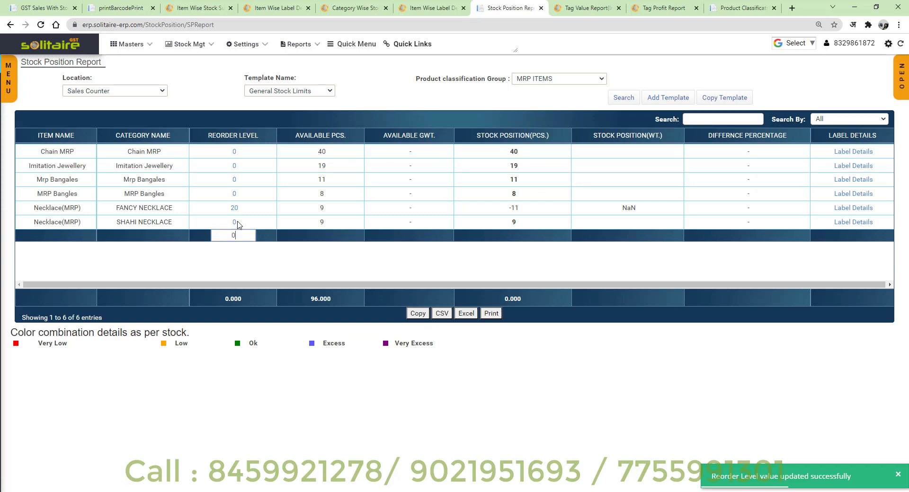
pyautogui.press('BackSpace')
pyautogui.write('5')
pyautogui.press('Return')
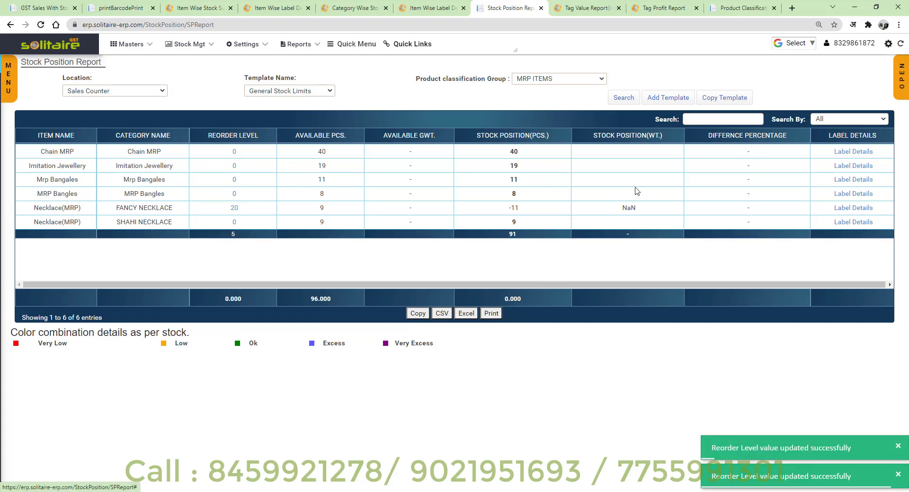
pyautogui.click(624, 97)
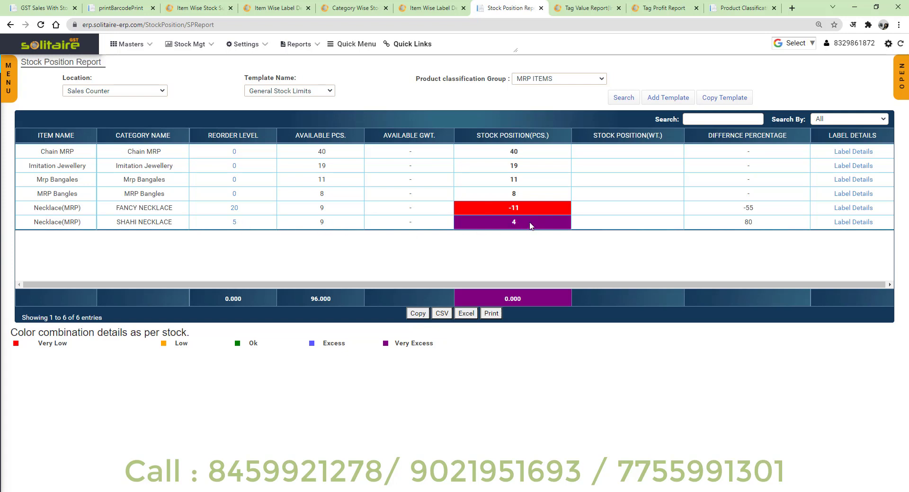
# - Compare the stock position colours of the two necklace categories with the Very Low and Very Excess entries in the legend
pyautogui.moveTo(523, 226); pyautogui.dragTo(510, 222)
pyautogui.click(468, 367)
pyautogui.moveTo(397, 348); pyautogui.dragTo(430, 345)
pyautogui.moveTo(39, 344); pyautogui.dragTo(70, 345)
pyautogui.click(339, 246)
# - Open the Gift Voucher Master in a new browser tab and view its list of vouchers
pyautogui.click(246, 44)
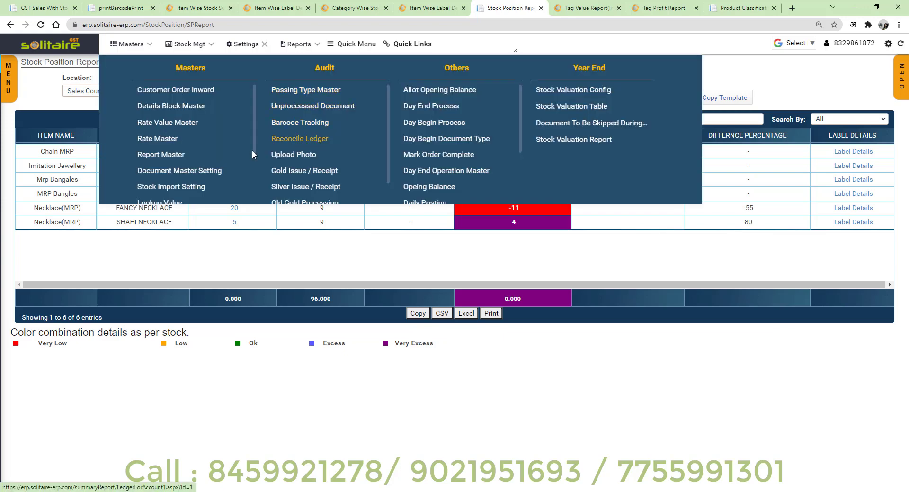
pyautogui.scroll(-1, 252, 149)
pyautogui.scroll(-1, 226, 162)
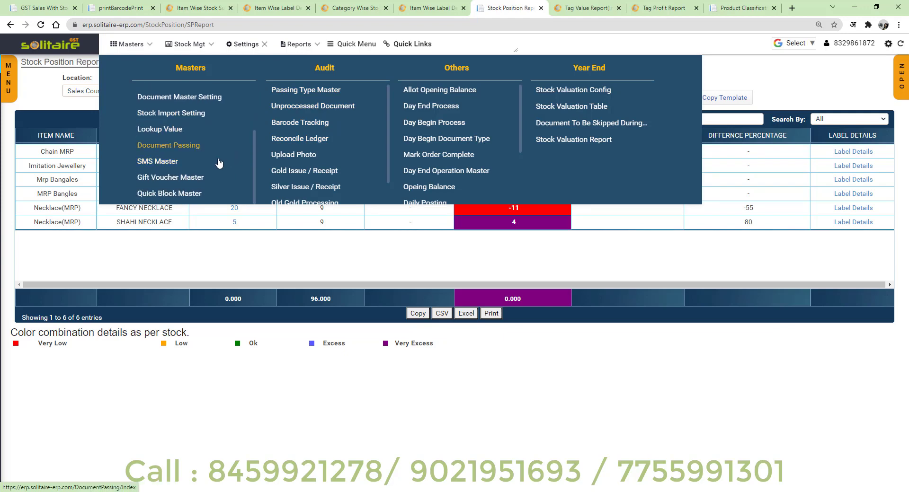
pyautogui.middleClick(189, 182)
pyautogui.click(522, 8)
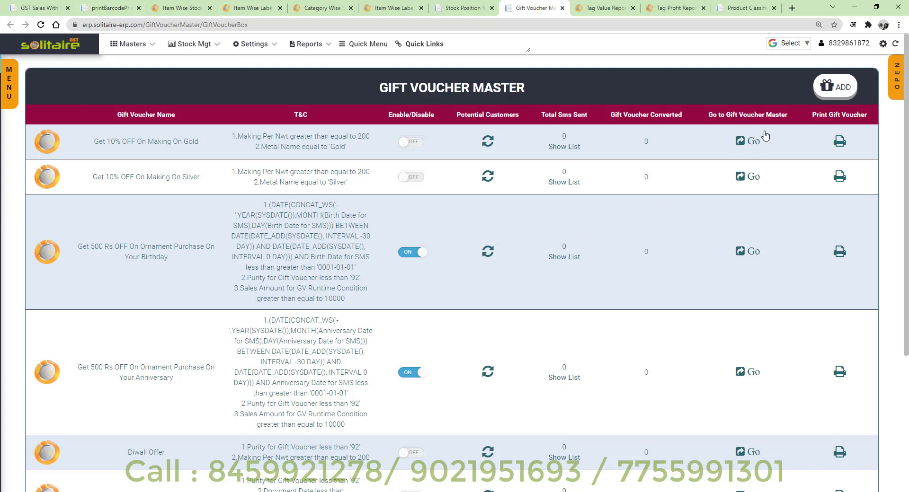
# - Find the Day Book Report by searching for "Day B" and run it for 06/11/2021
pyautogui.click(896, 87)
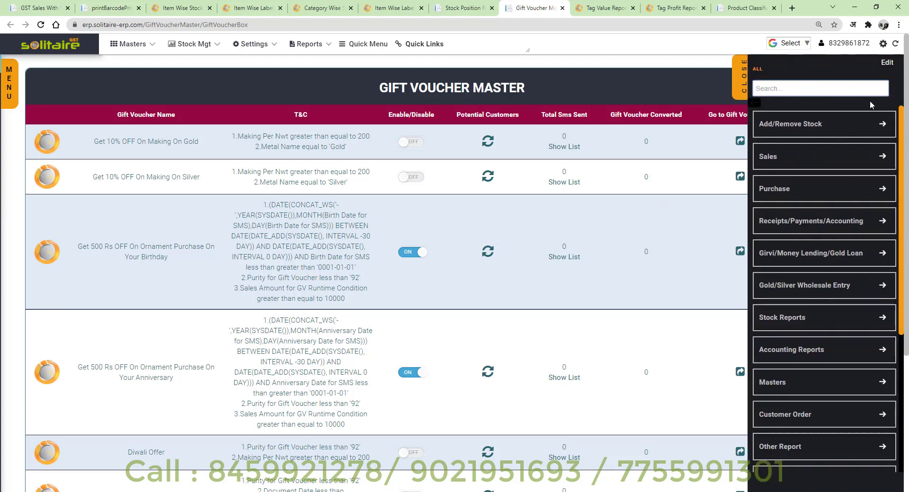
pyautogui.write('Day B')
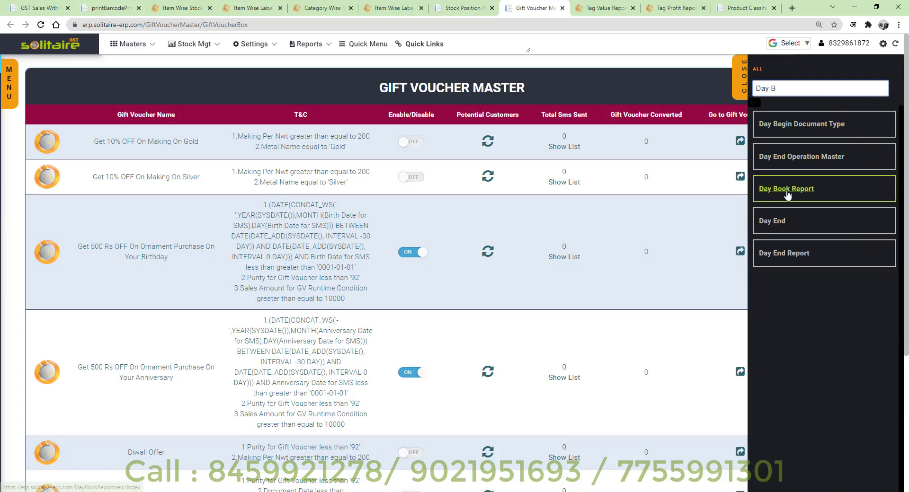
pyautogui.click(799, 161)
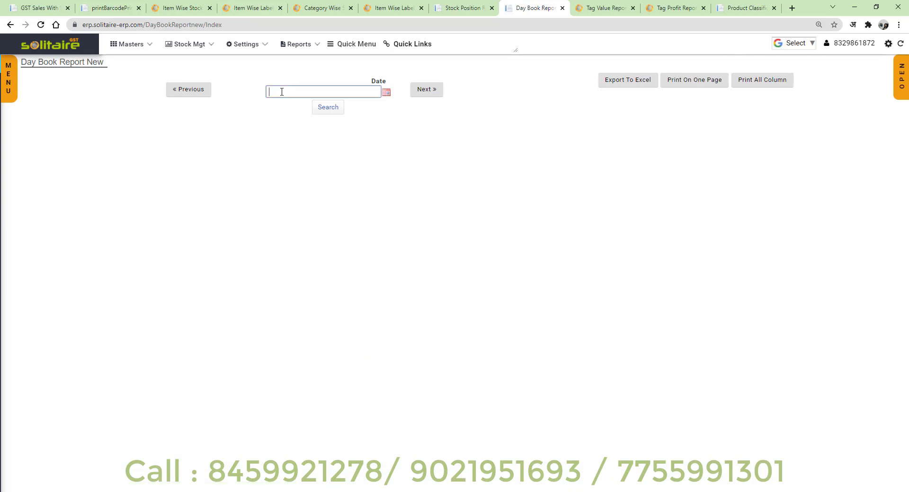
pyautogui.click(331, 111)
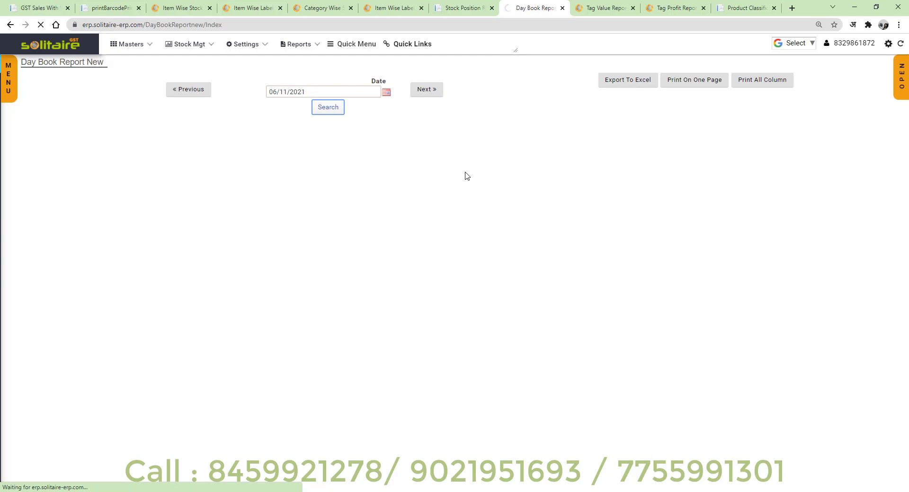
# - Examine the day book's GST sales with and without stock, the cash received for the MRP necklace sale, and the cash grand total
pyautogui.scroll(-2, 466, 179)
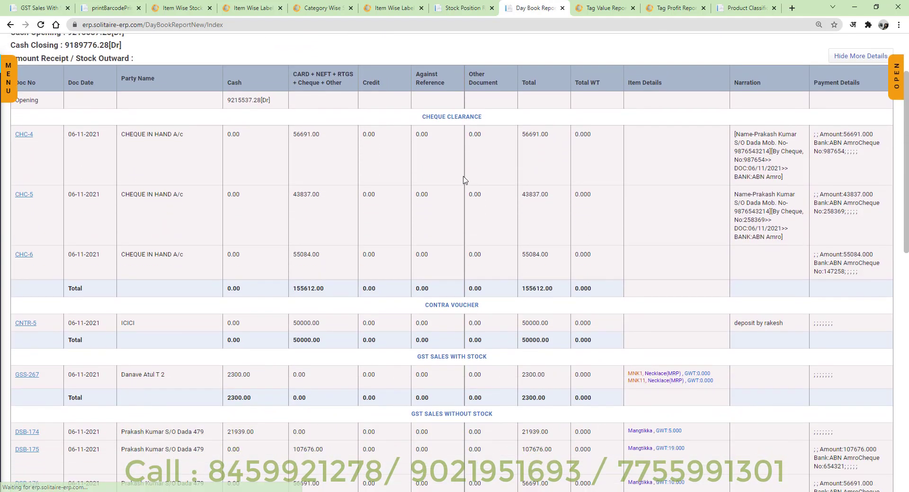
pyautogui.scroll(-4, 465, 180)
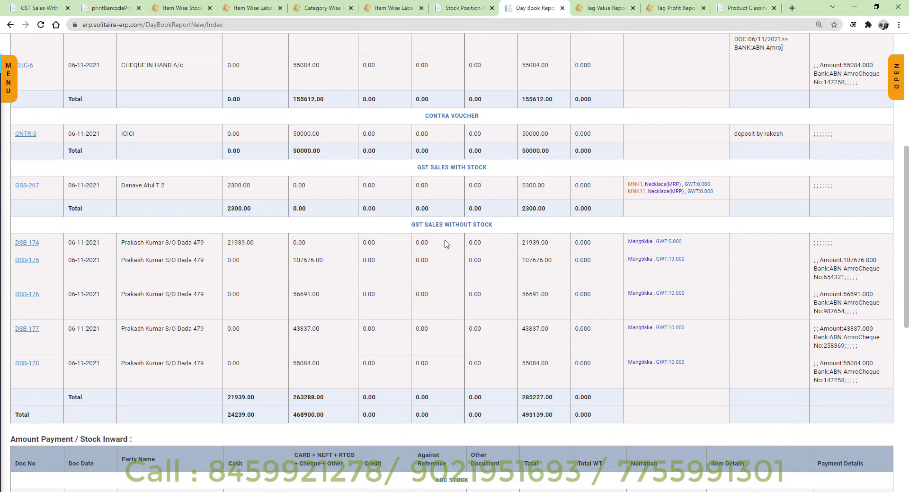
pyautogui.scroll(-1, 445, 244)
pyautogui.moveTo(405, 179); pyautogui.dragTo(505, 183)
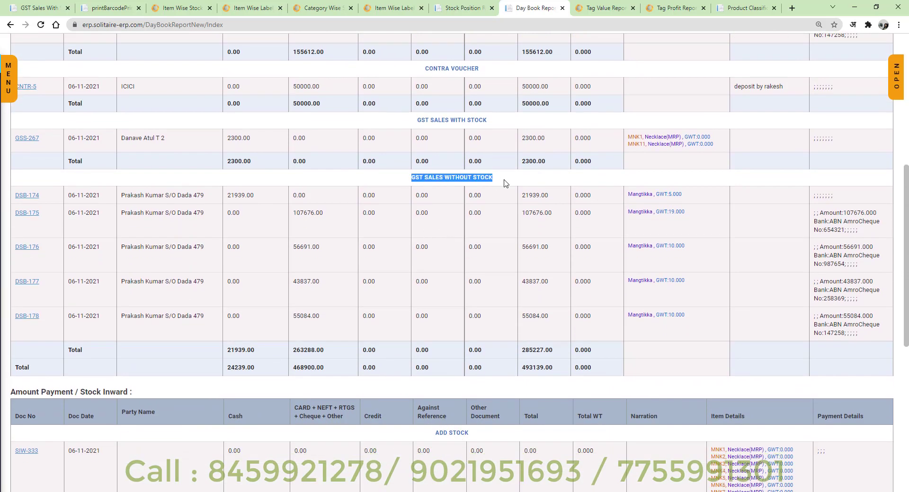
pyautogui.click(425, 121)
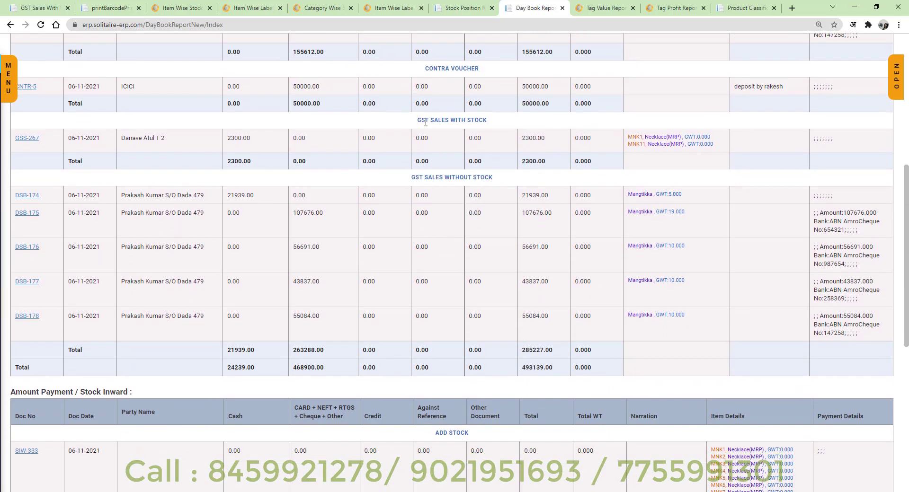
pyautogui.moveTo(417, 122); pyautogui.dragTo(497, 129)
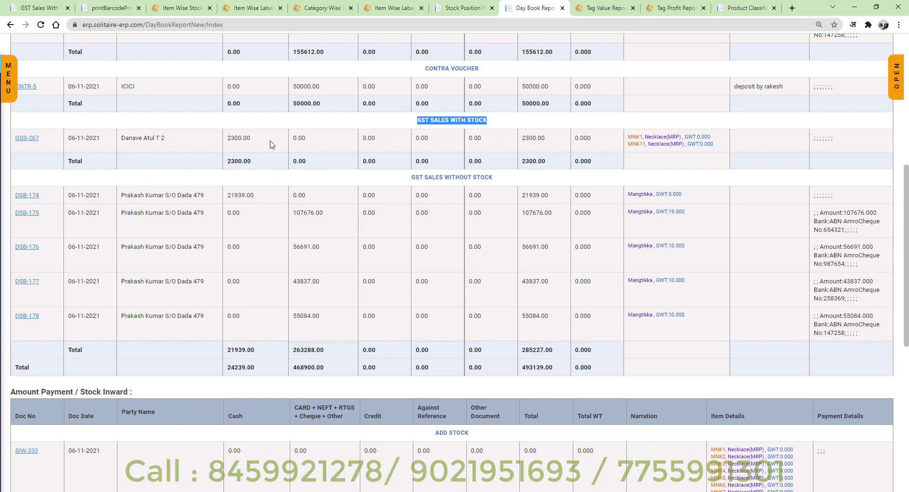
pyautogui.doubleClick(240, 138)
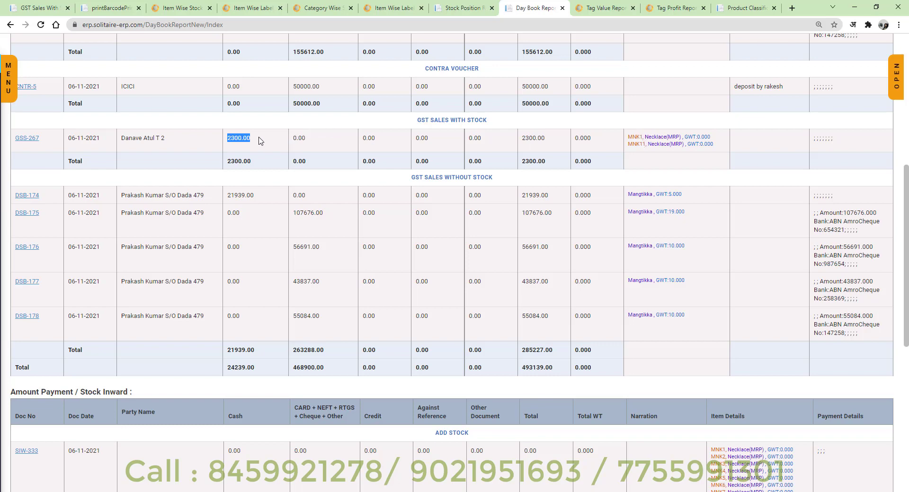
pyautogui.scroll(-1, 289, 164)
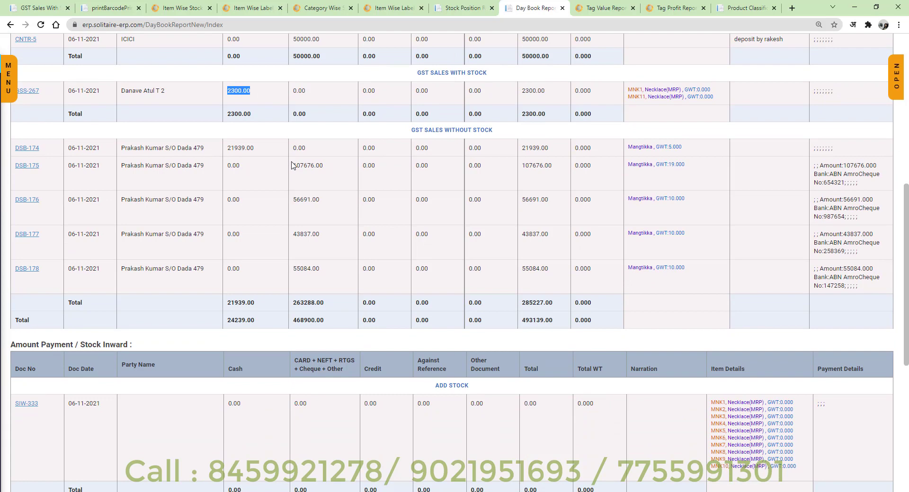
pyautogui.scroll(-7, 292, 165)
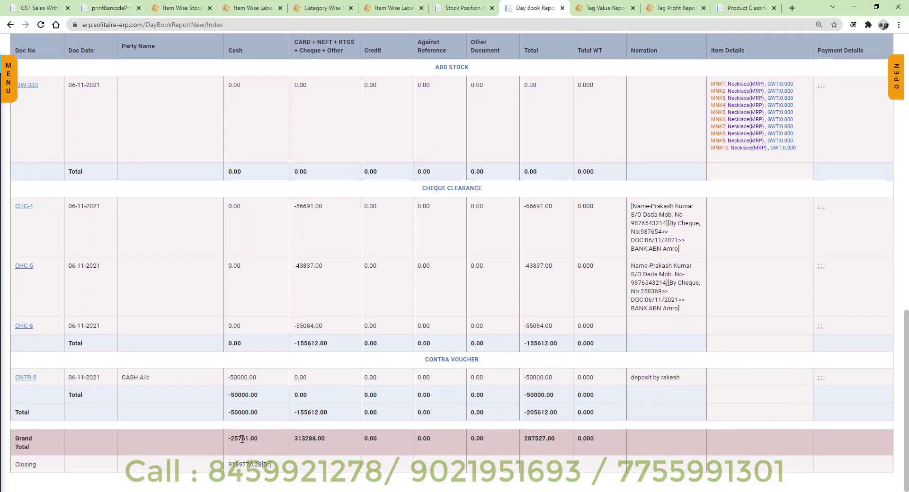
pyautogui.doubleClick(240, 439)
pyautogui.click(272, 451)
pyautogui.scroll(10, 272, 438)
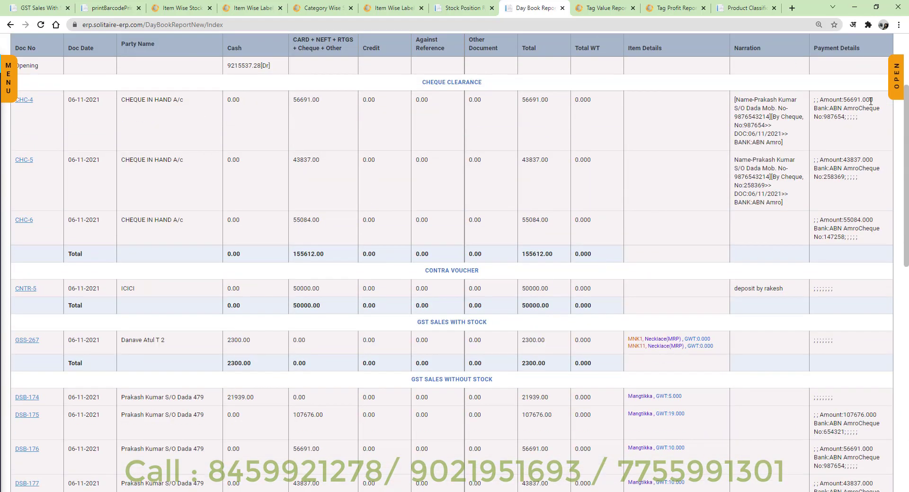
# - Find the GST Setoff Report by searching for "Gst Se" and run it for 06/11/2021 with branch Solitaire Jewellery Software
pyautogui.click(895, 84)
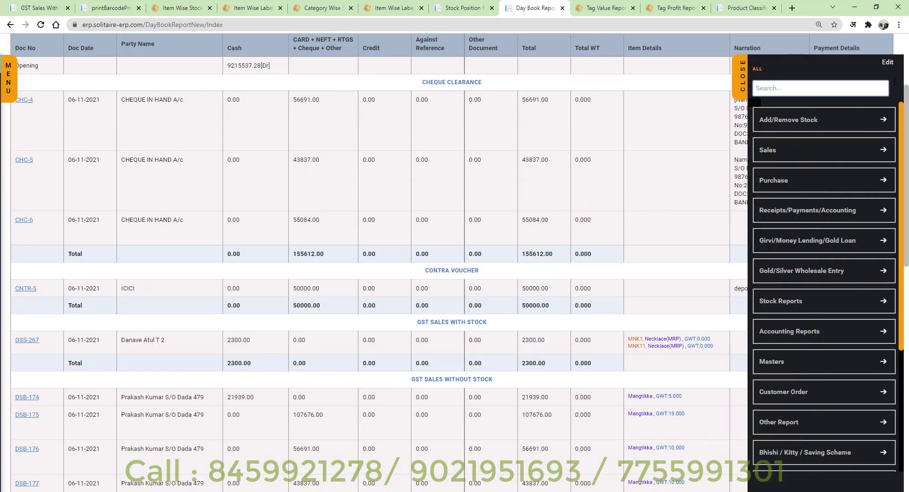
pyautogui.write('Gst Se')
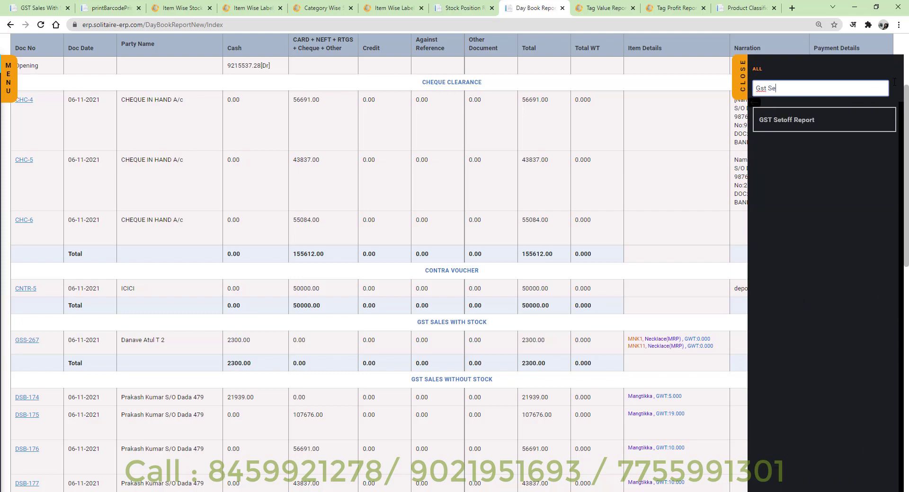
pyautogui.click(795, 122)
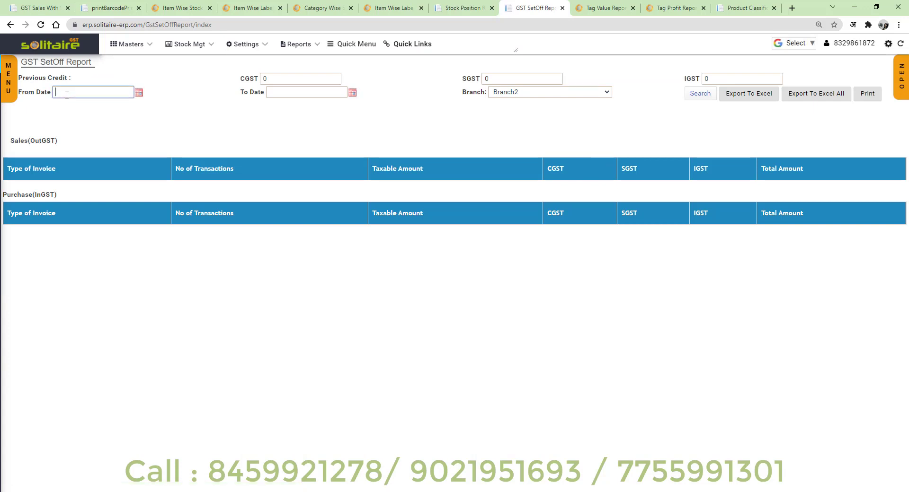
pyautogui.press('Tab')
pyautogui.press('Tab')
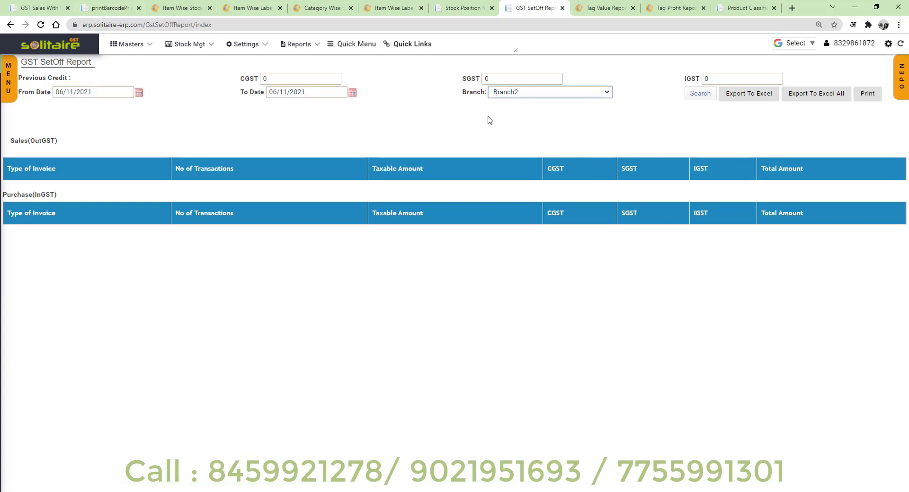
pyautogui.press('Up')
pyautogui.click(694, 96)
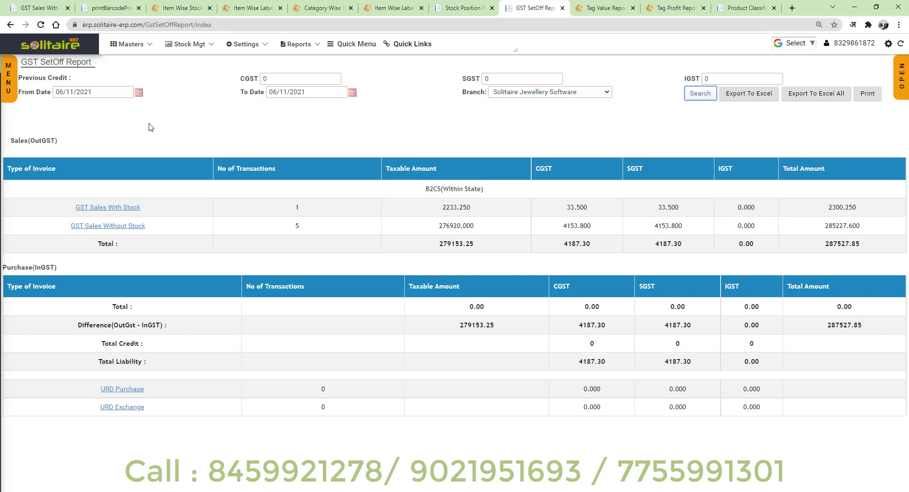
# - View the documents behind GST Sales Without Stock and With Stock, checking the with-stock bill's taxable and total amounts
pyautogui.click(115, 230)
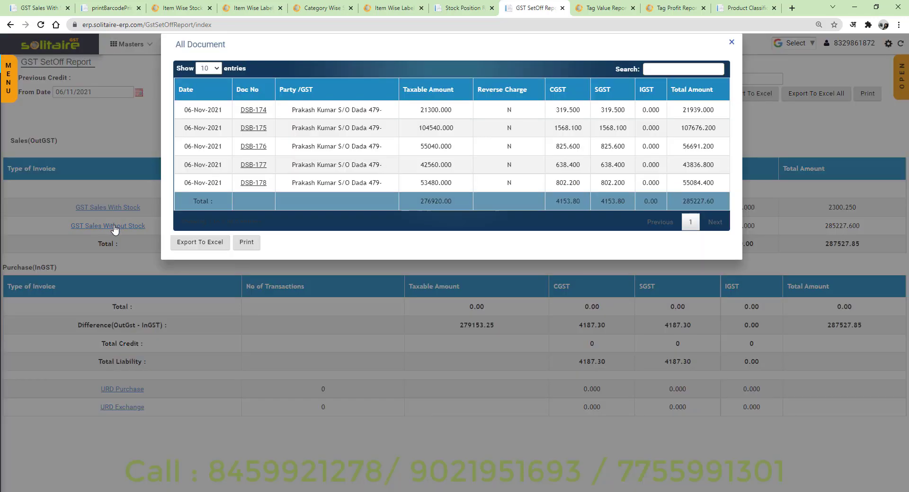
pyautogui.click(116, 227)
pyautogui.click(120, 207)
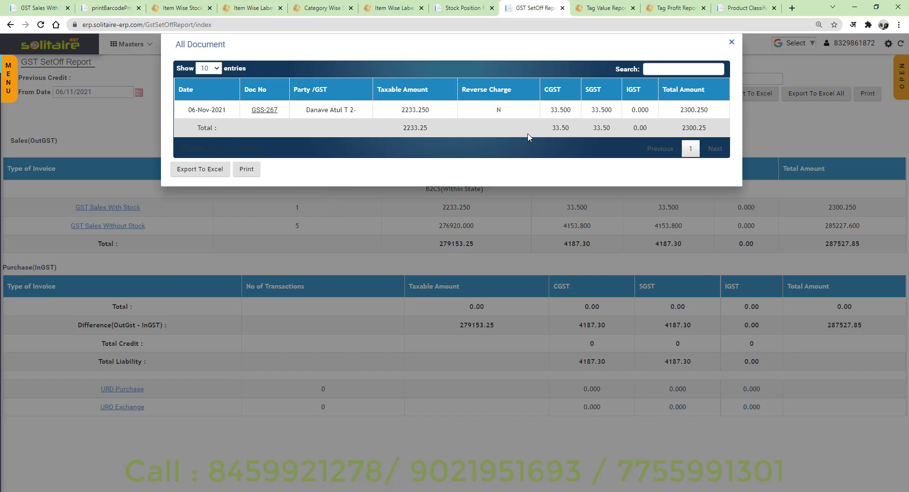
pyautogui.moveTo(401, 110); pyautogui.dragTo(432, 110)
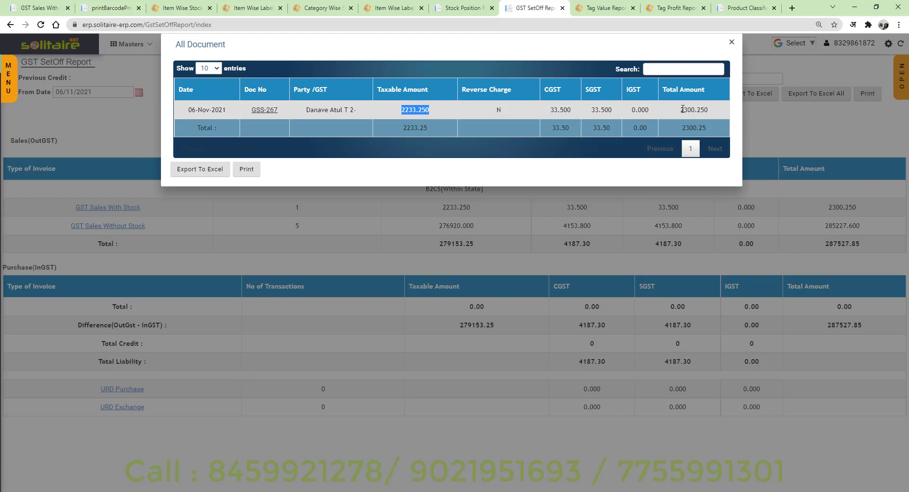
pyautogui.moveTo(680, 110); pyautogui.dragTo(709, 111)
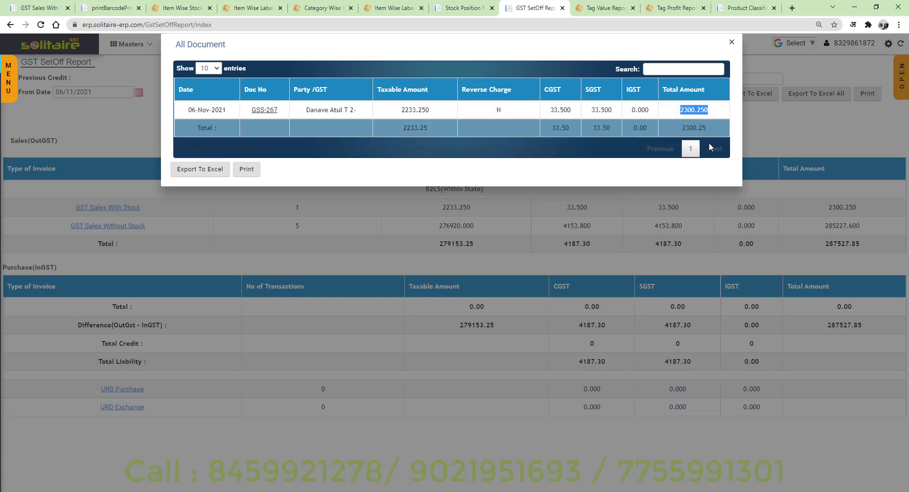
pyautogui.click(764, 192)
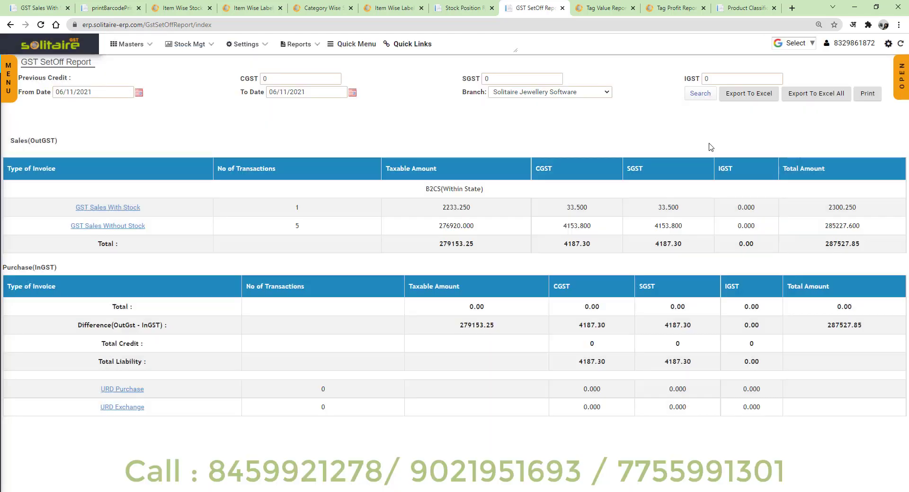
# - Export the full GST Setoff Report with all its details to Excel and open the downloaded GstSetOffReport file in a maximized window
pyautogui.click(824, 98)
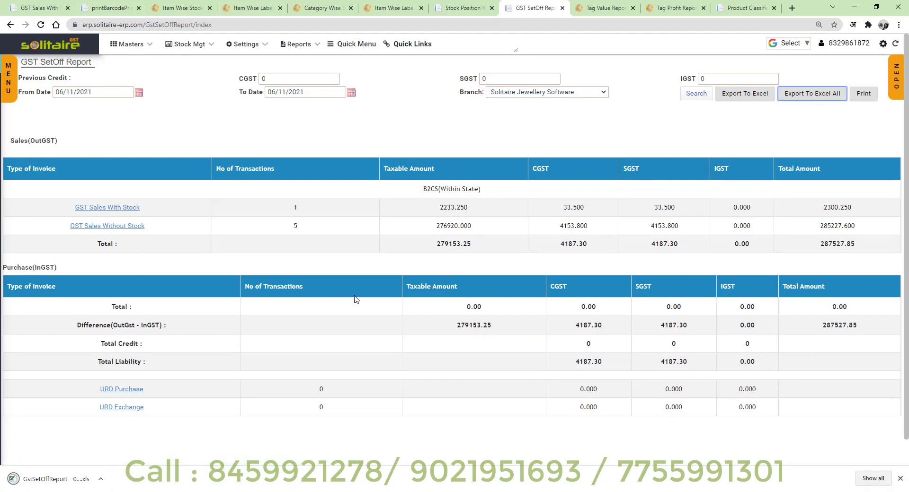
pyautogui.click(101, 480)
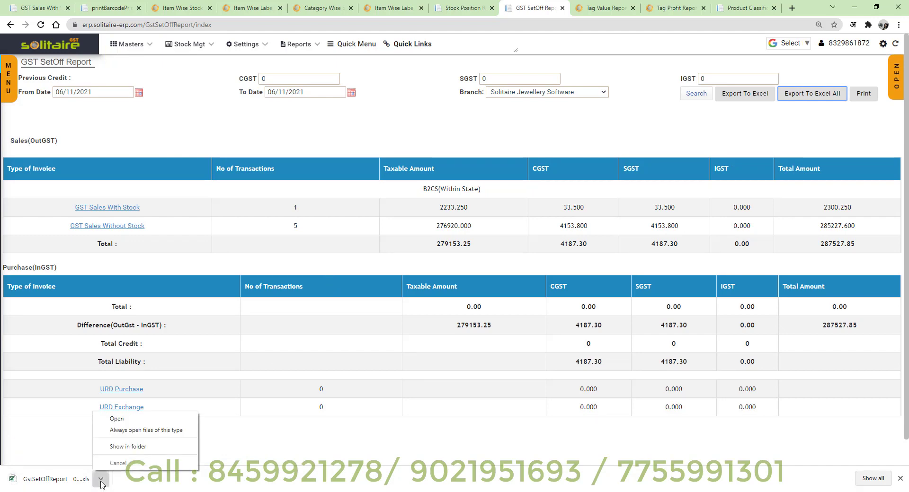
pyautogui.click(113, 447)
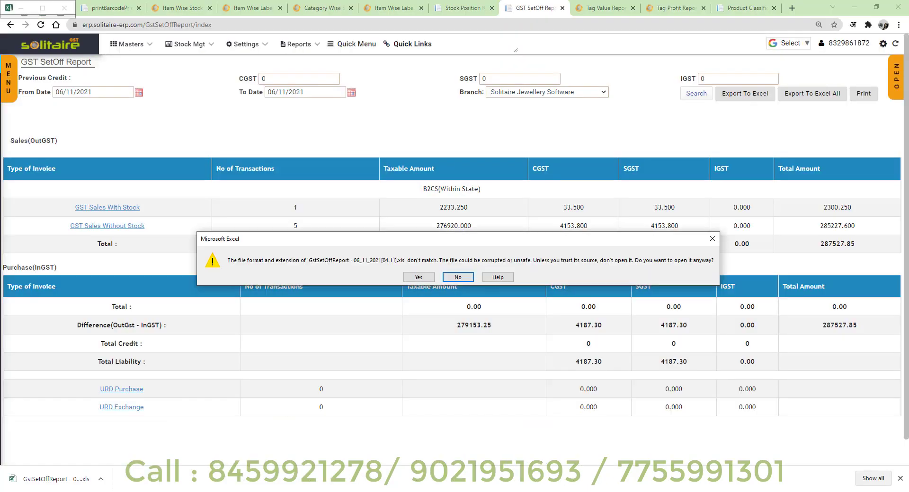
pyautogui.click(418, 278)
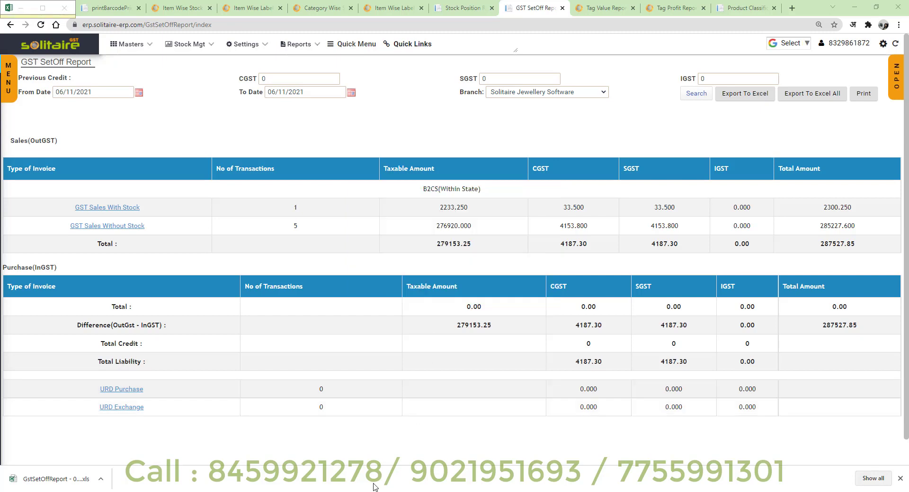
pyautogui.moveTo(360, 491)
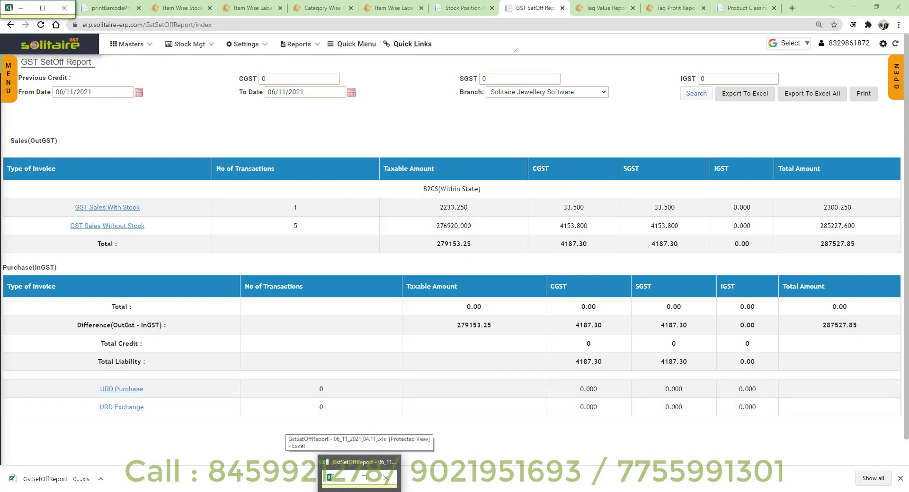
pyautogui.click(361, 491)
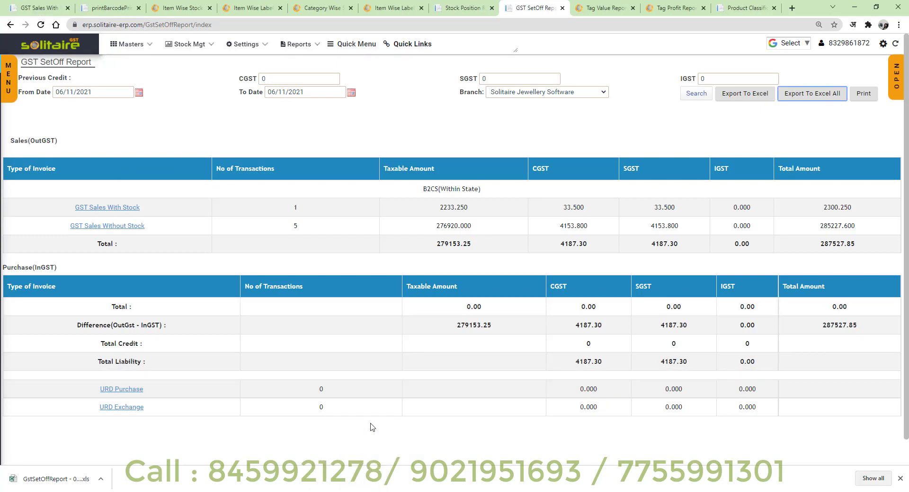
pyautogui.click(360, 491)
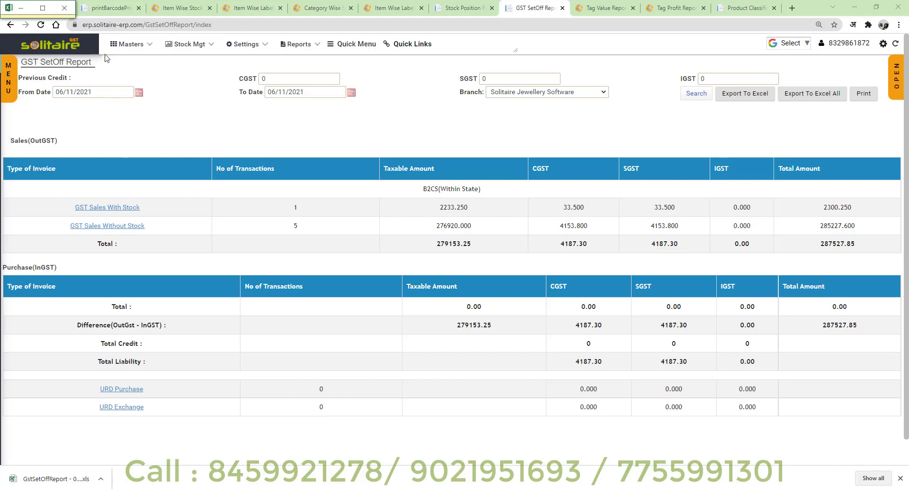
pyautogui.click(38, 11)
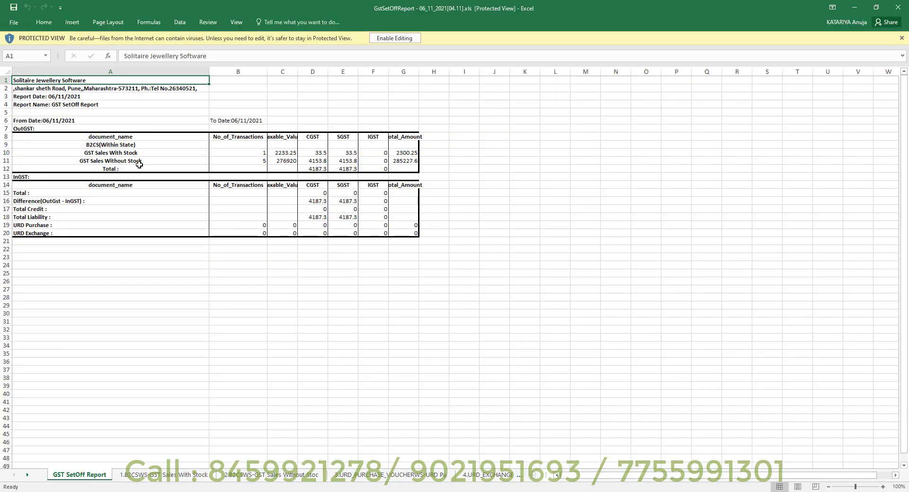
# - Examine the taxable values on the GST SetOff Report sheet and the invoice row on the GST Sales With Stock sheet
pyautogui.click(287, 155)
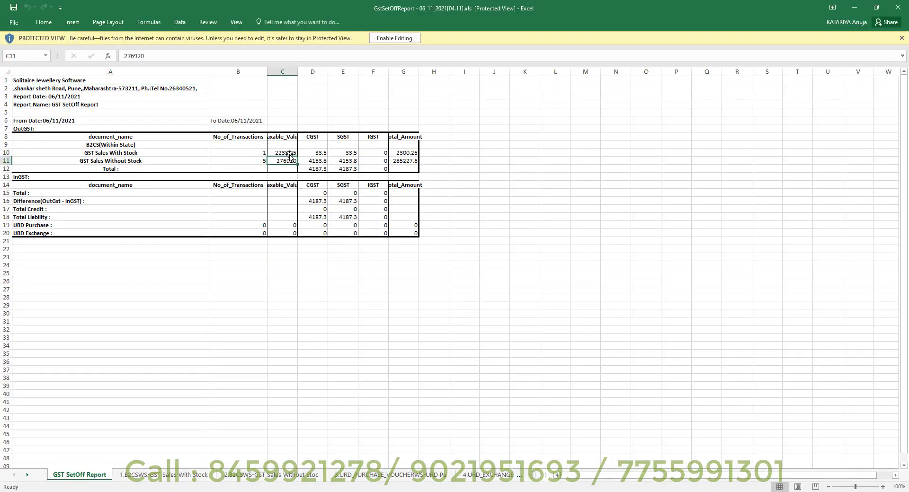
pyautogui.click(175, 476)
pyautogui.click(102, 136)
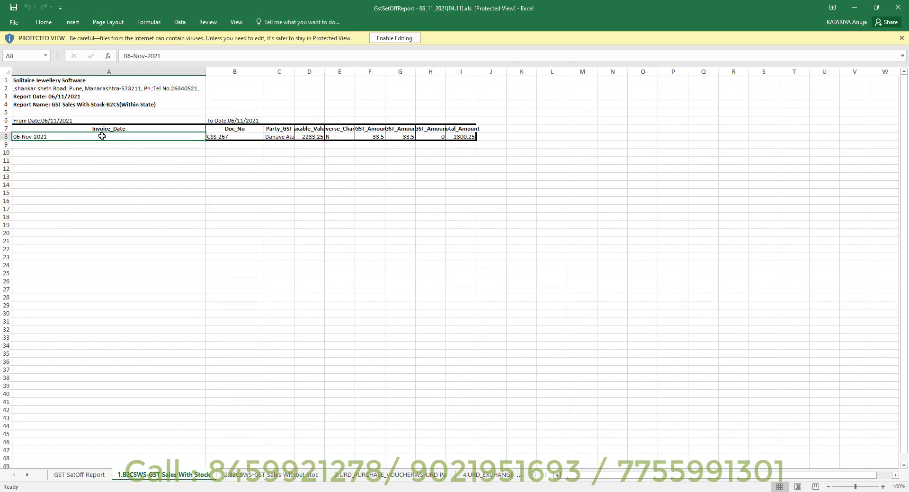
pyautogui.press('Right')
pyautogui.press('Right')
pyautogui.press('Right')
pyautogui.press('Right')
pyautogui.press('Right')
pyautogui.press('Right')
pyautogui.press('Right')
pyautogui.press('Right')
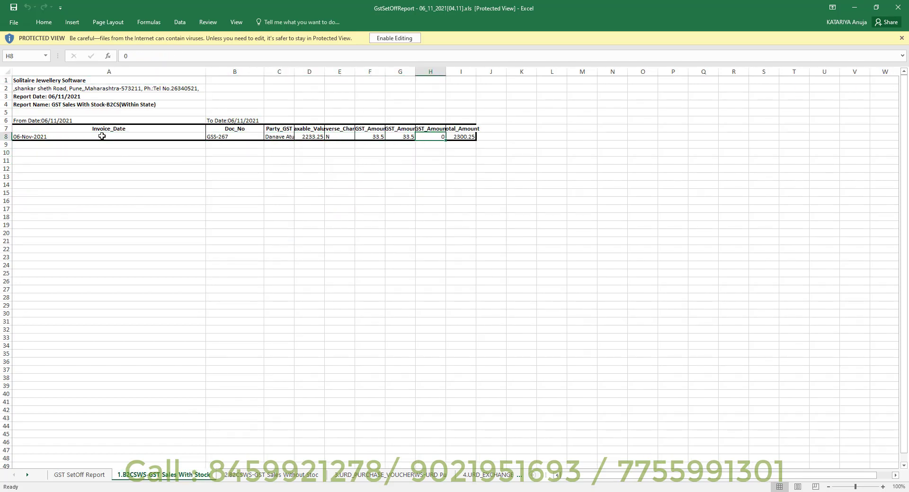
pyautogui.press('Left')
pyautogui.press('Right')
pyautogui.press('Left')
pyautogui.press('Left')
pyautogui.press('Left')
pyautogui.press('Left')
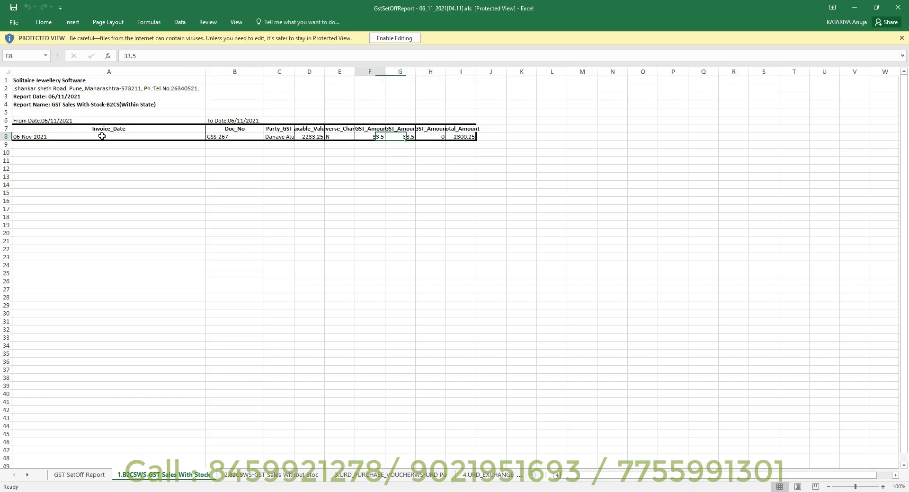
pyautogui.press('Left')
pyautogui.press('Left')
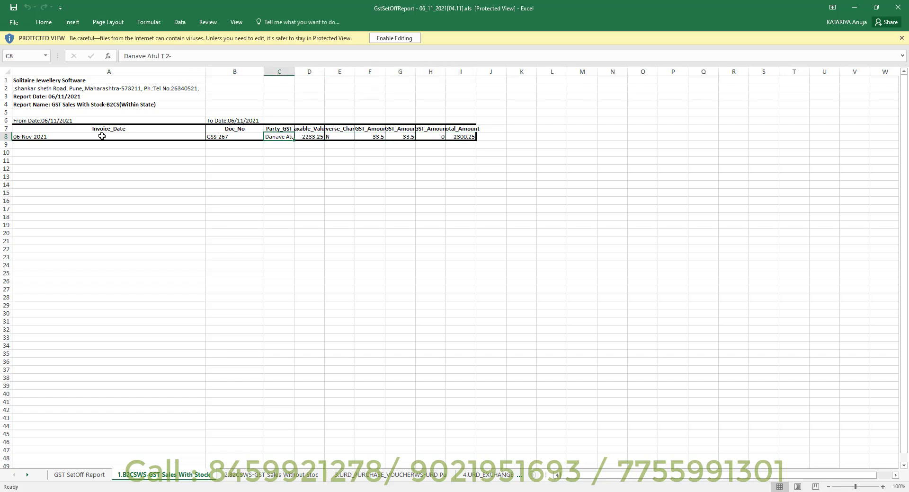
pyautogui.click(80, 475)
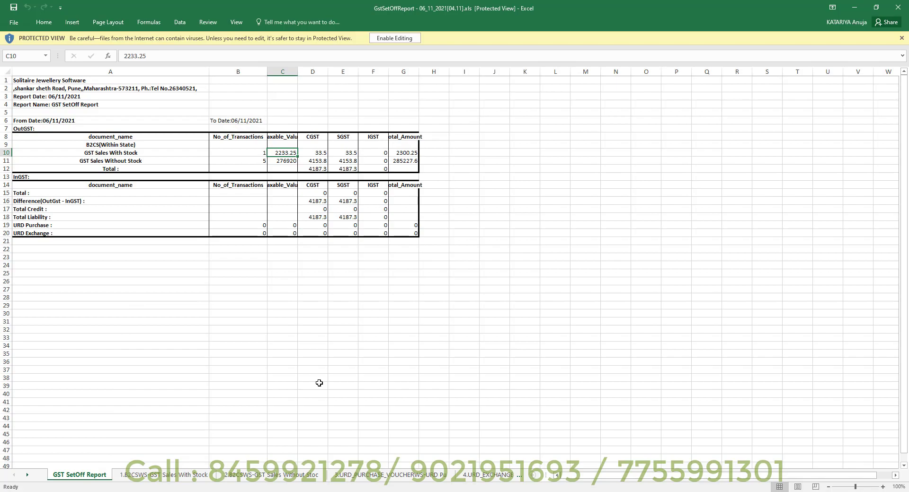
# - Switch back to the browser and look up the available GST reports by searching for "Gst", clearing the search when done
pyautogui.hotkey('alt', 'Tab')
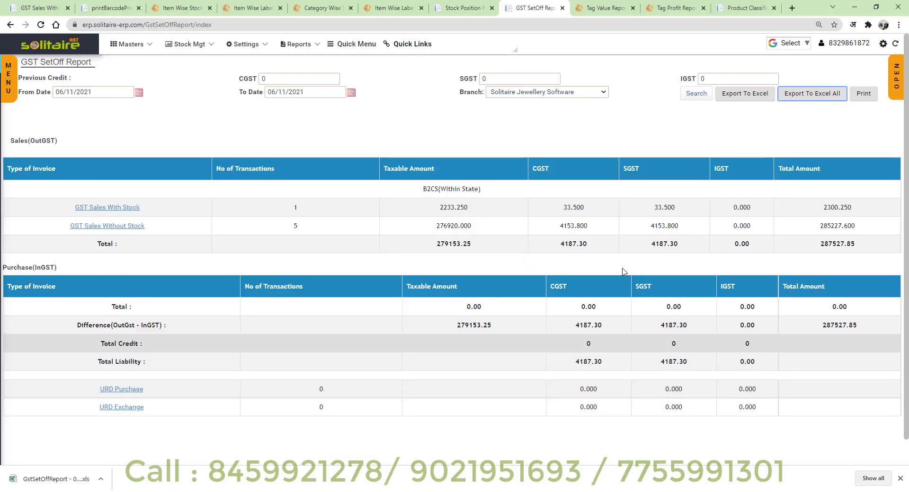
pyautogui.click(896, 83)
pyautogui.write('Gst')
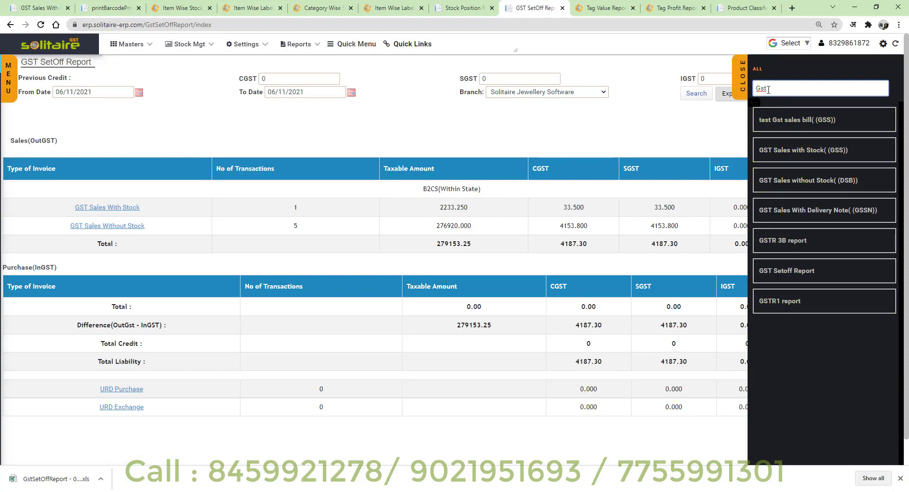
pyautogui.moveTo(769, 89); pyautogui.dragTo(750, 93)
pyautogui.press('BackSpace')
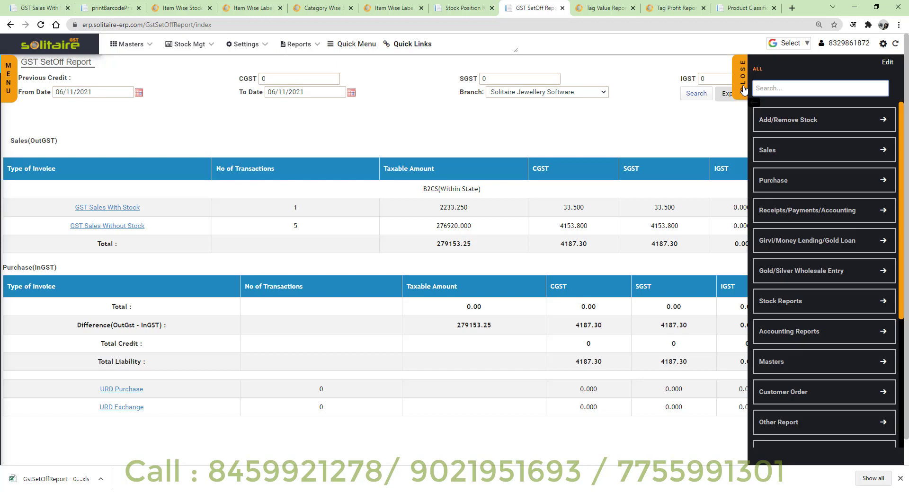
pyautogui.click(743, 89)
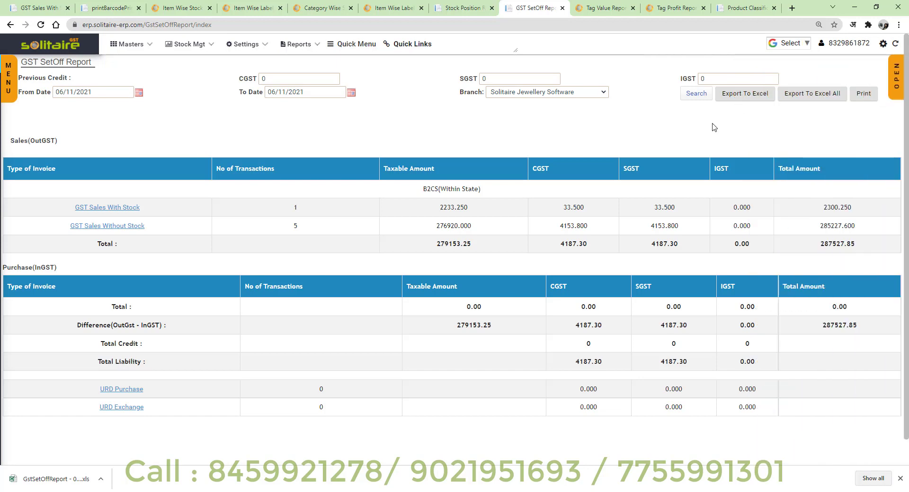